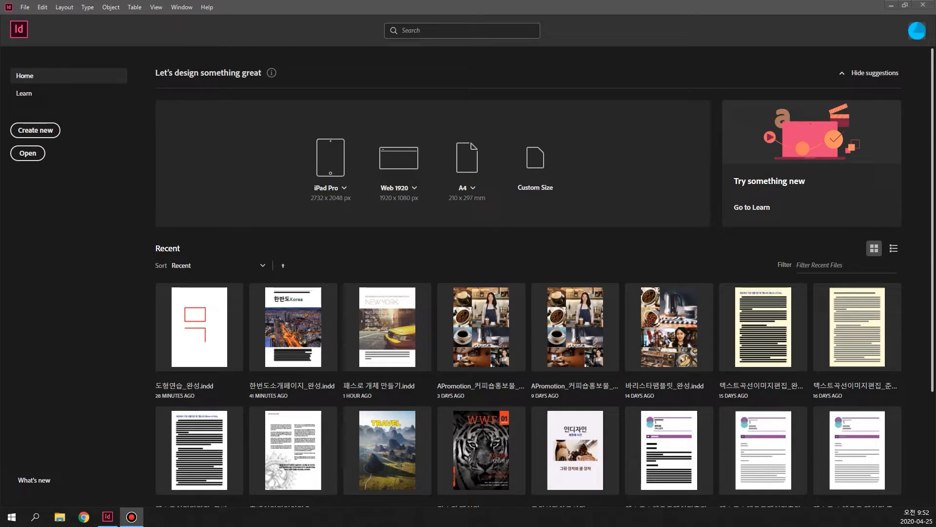
# Create a new document from the saved A5리플렛 preset, 148 x 210 mm with two facing pages starting at page 2
pyautogui.click(48, 140)
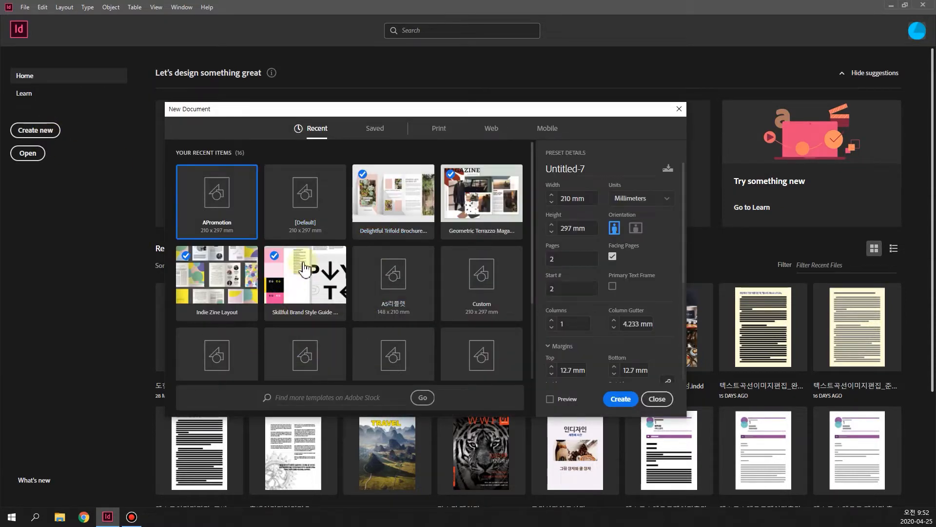
pyautogui.click(381, 131)
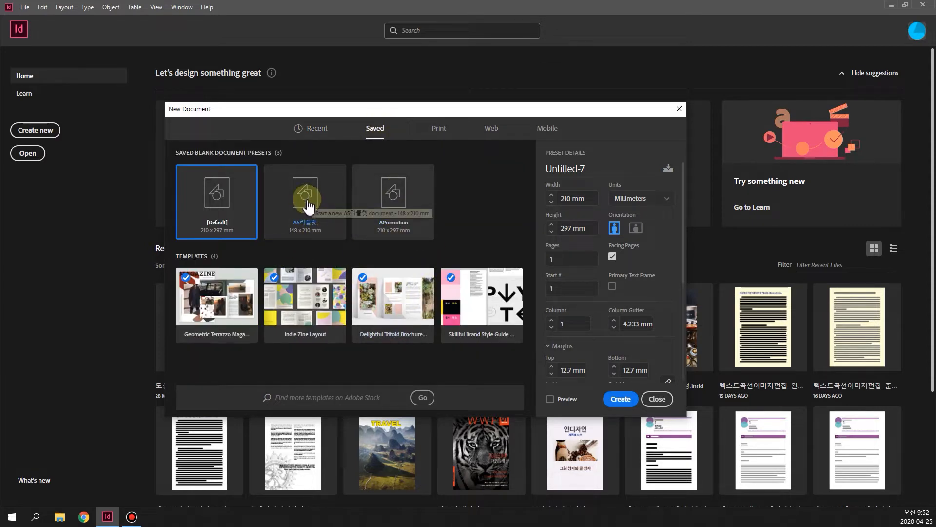
pyautogui.click(312, 205)
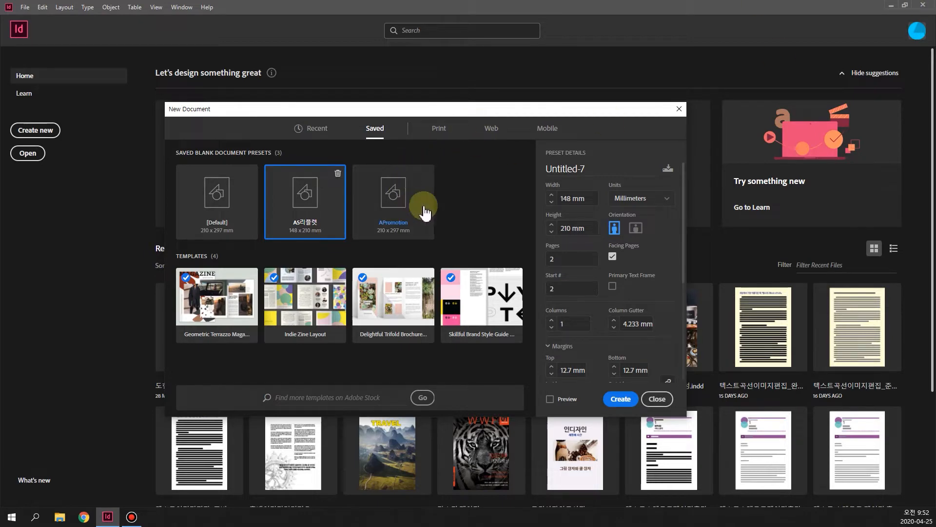
pyautogui.click(439, 133)
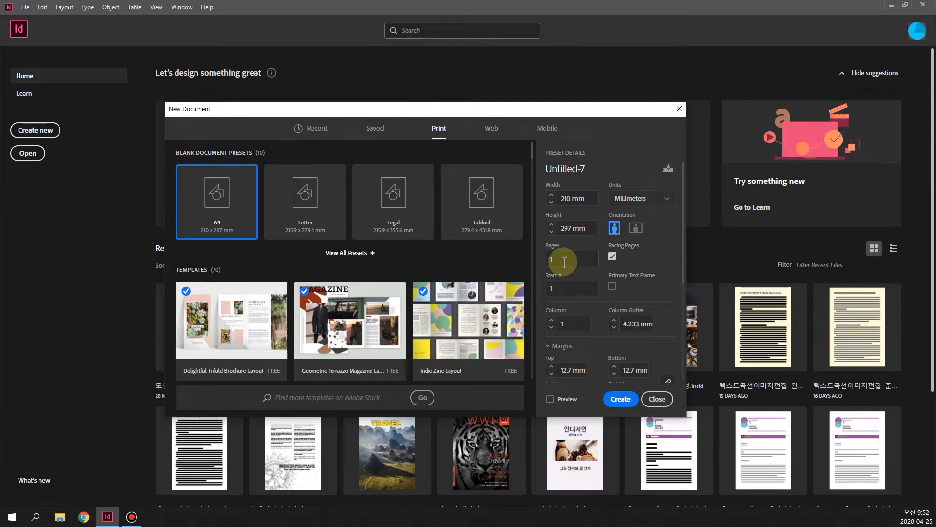
pyautogui.doubleClick(550, 259)
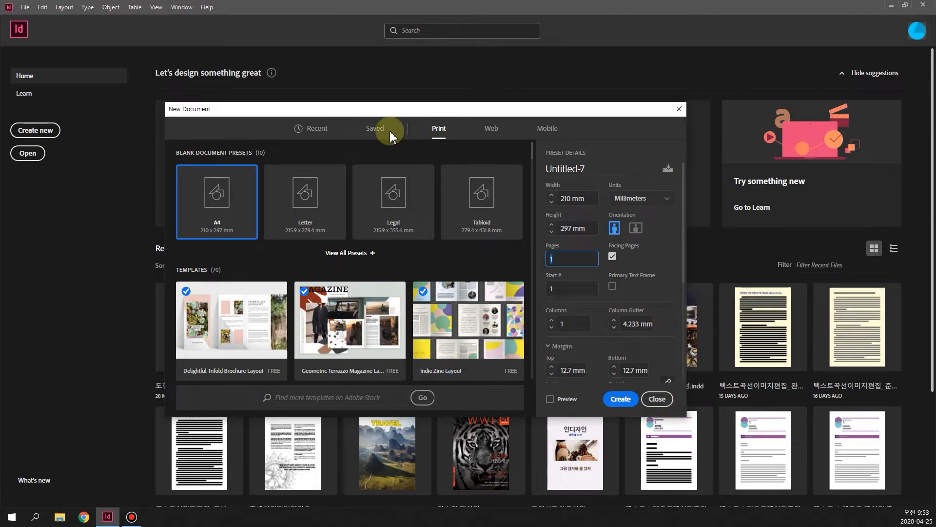
pyautogui.click(375, 129)
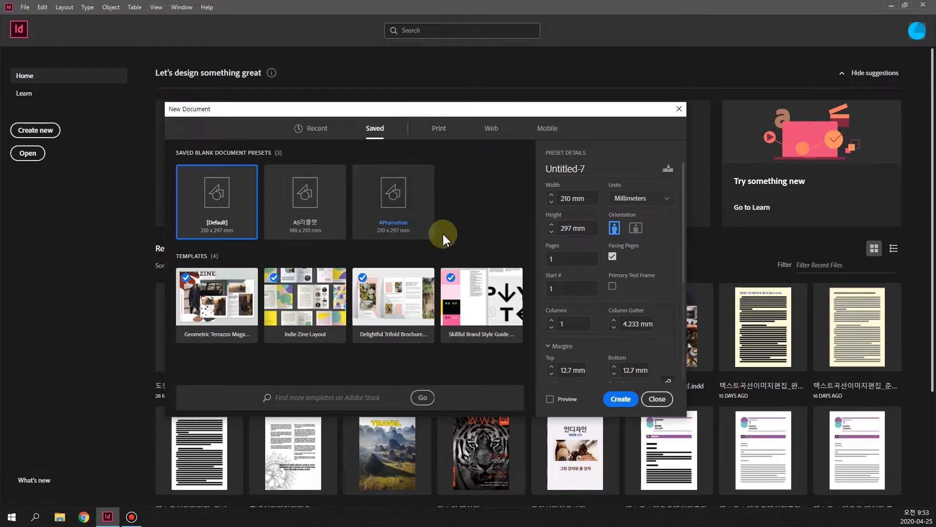
pyautogui.click(306, 197)
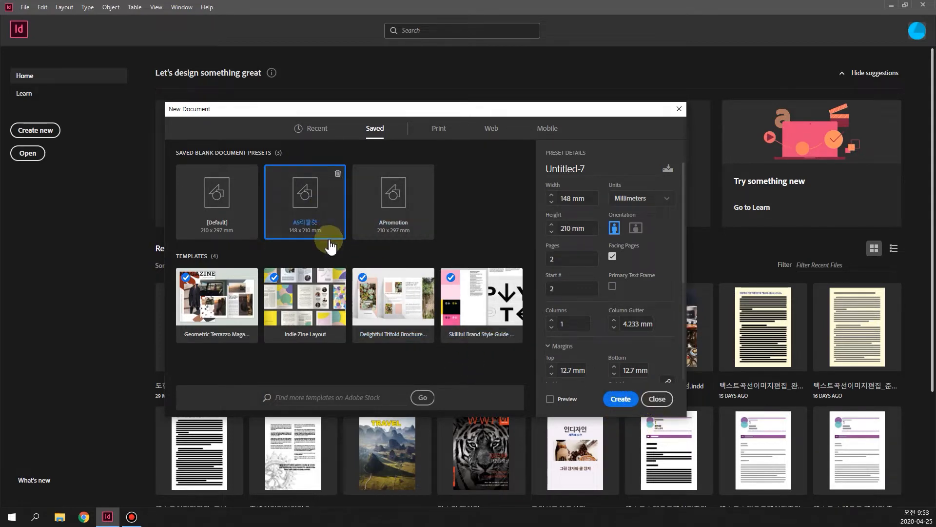
pyautogui.click(619, 400)
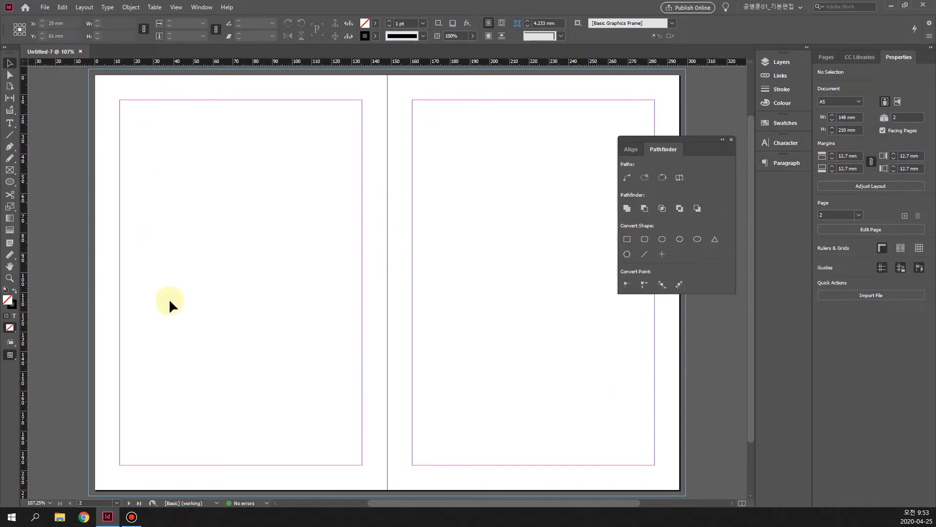
# Close the floating Pathfinder panel and bring up the Pages overview of the document
pyautogui.click(733, 141)
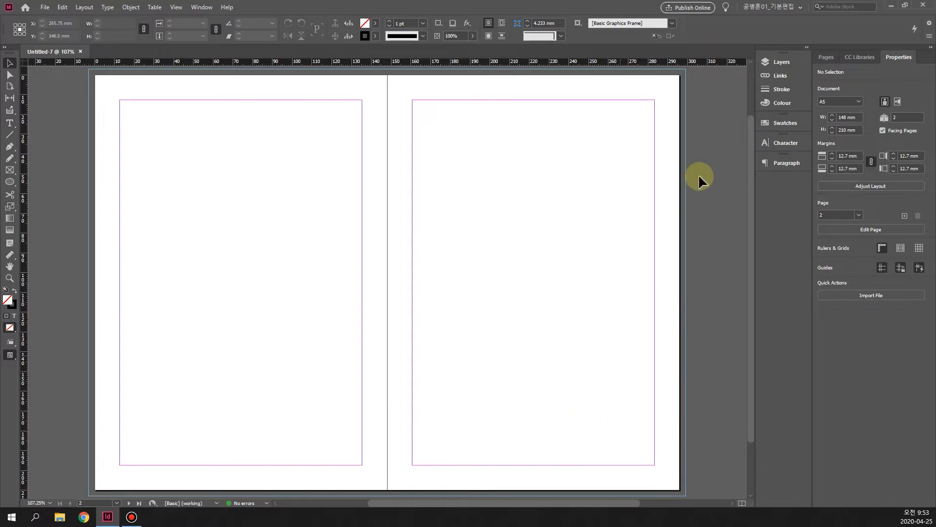
pyautogui.click(828, 61)
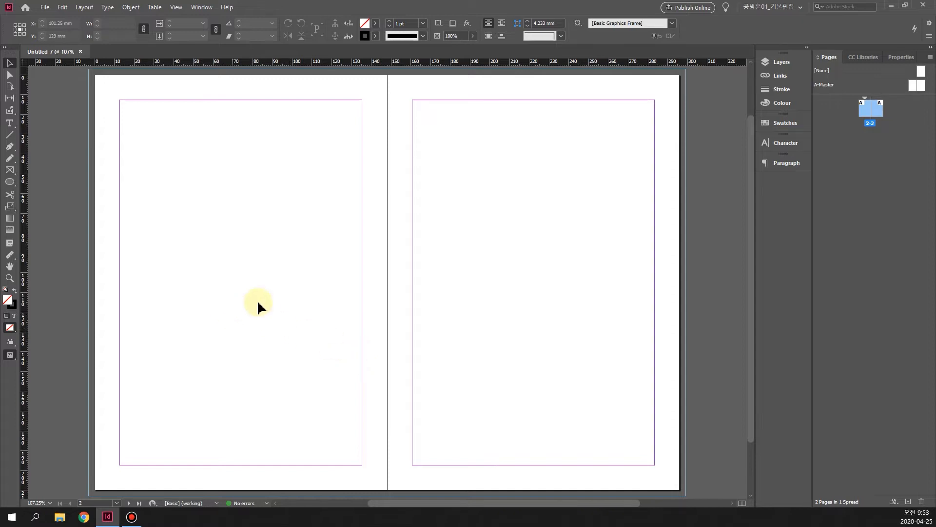
# Draw a rectangle about 65 mm wide and 41 mm high in the upper half of page 2
pyautogui.click(10, 186)
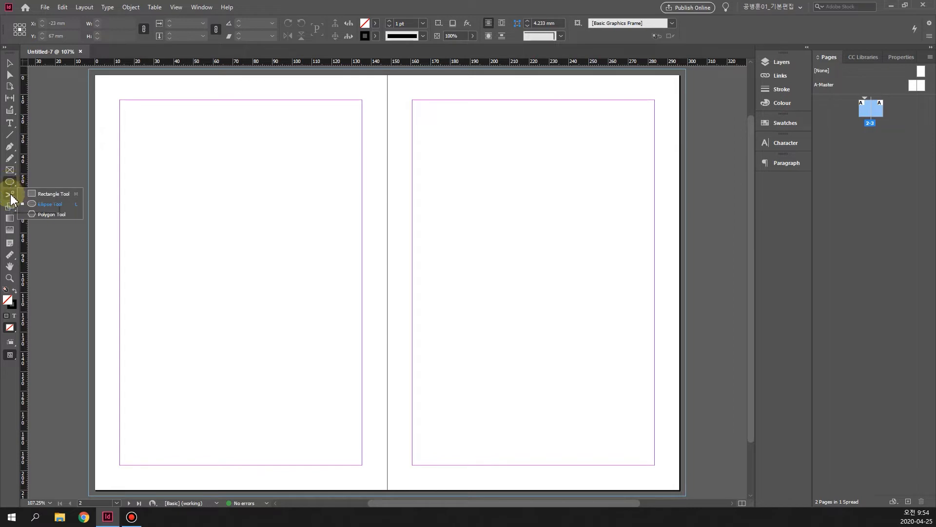
pyautogui.click(47, 194)
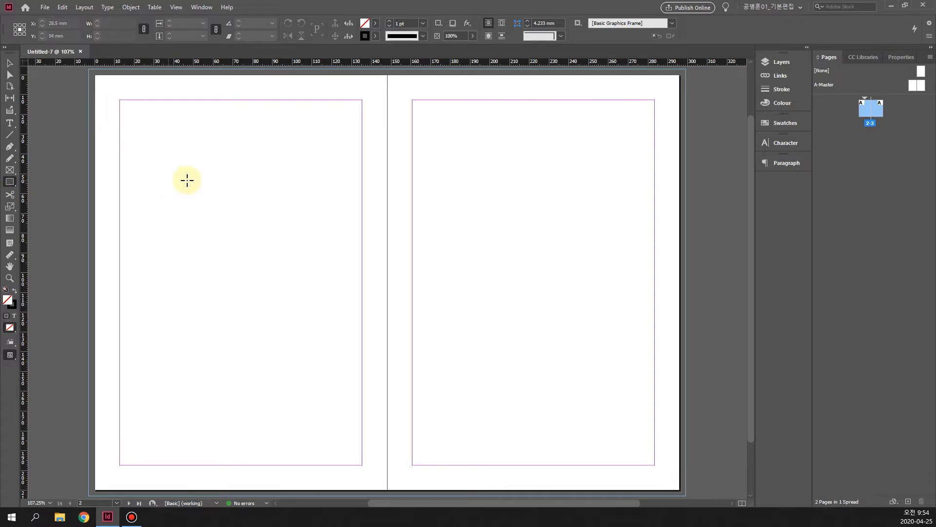
pyautogui.moveTo(150, 172); pyautogui.dragTo(280, 254)
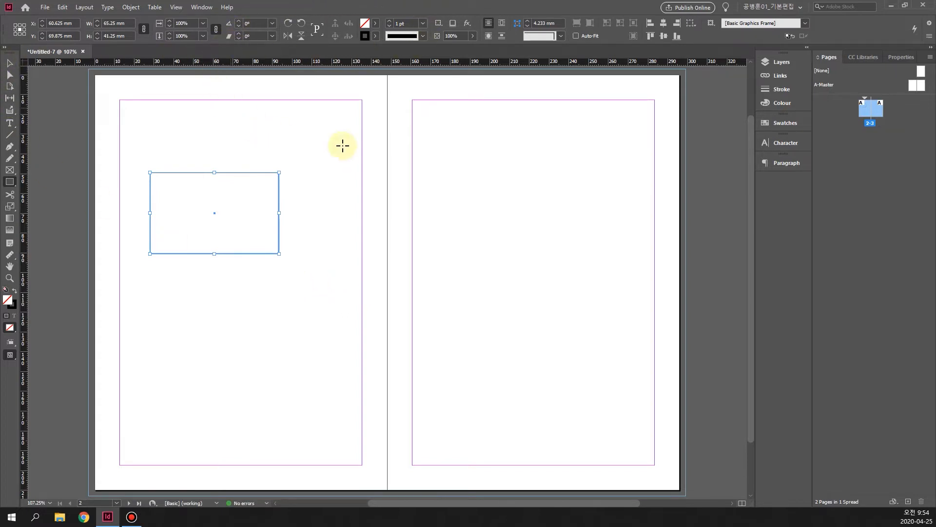
# Increase the rectangle's stroke weight to 10 pt
pyautogui.click(390, 21)
pyautogui.click(390, 21)
pyautogui.click(390, 21)
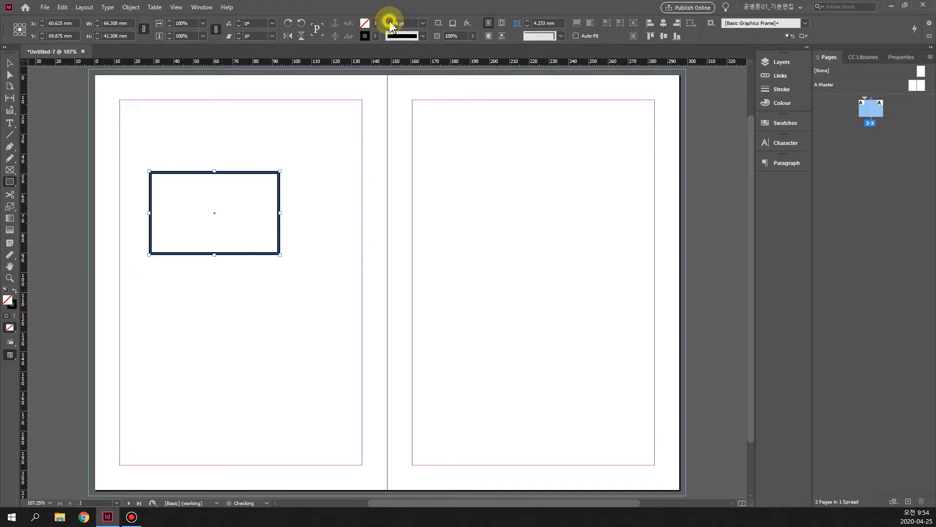
pyautogui.click(390, 22)
pyautogui.click(390, 21)
pyautogui.click(390, 21)
pyautogui.click(390, 22)
pyautogui.click(390, 21)
pyautogui.click(390, 21)
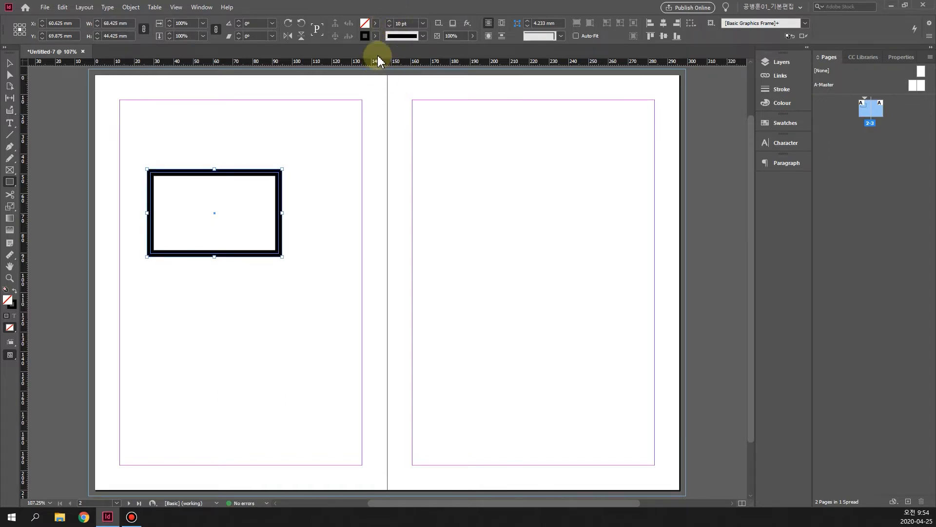
# Colour the rectangle's stroke with the red swatch C=15 M=100 Y=100 K=0
pyautogui.click(376, 37)
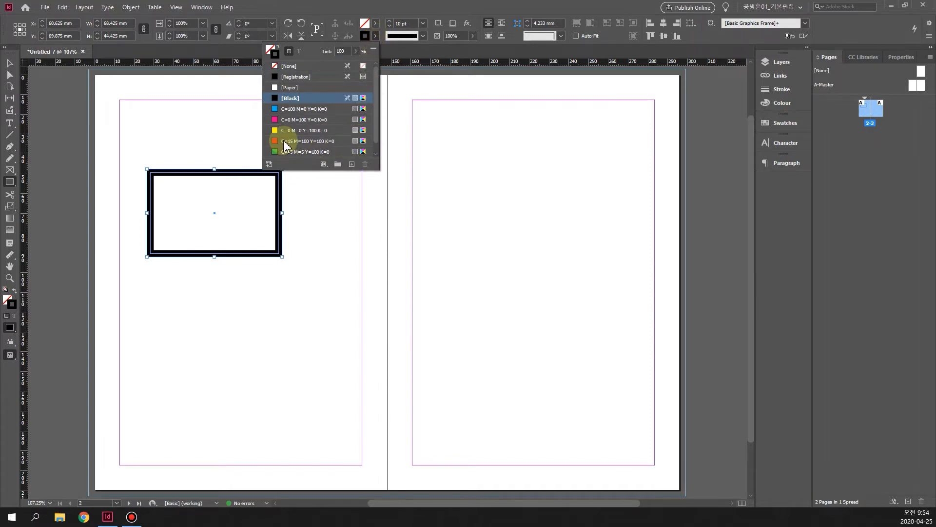
pyautogui.click(297, 141)
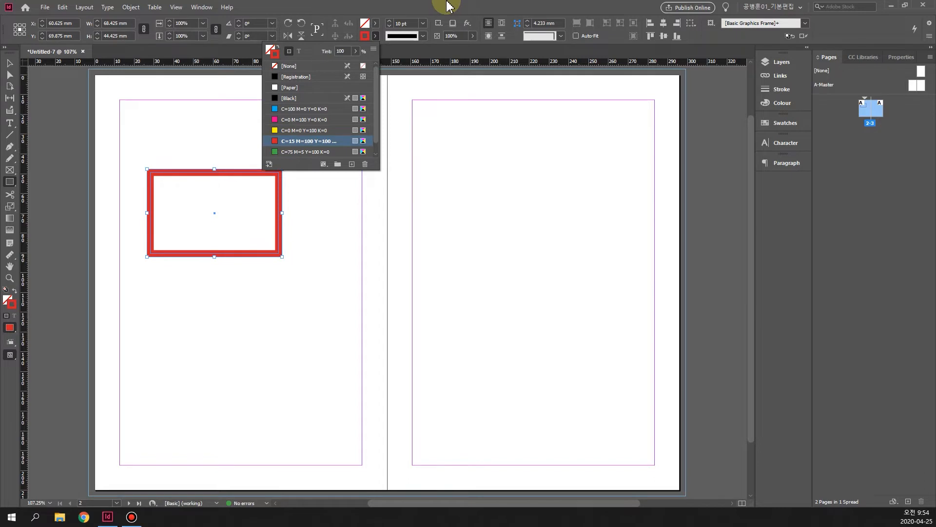
pyautogui.click(305, 4)
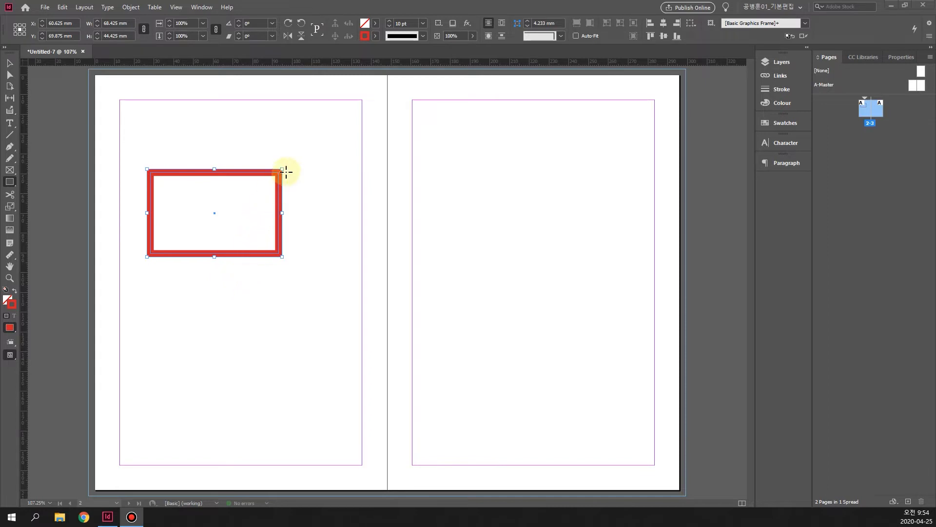
pyautogui.click(422, 38)
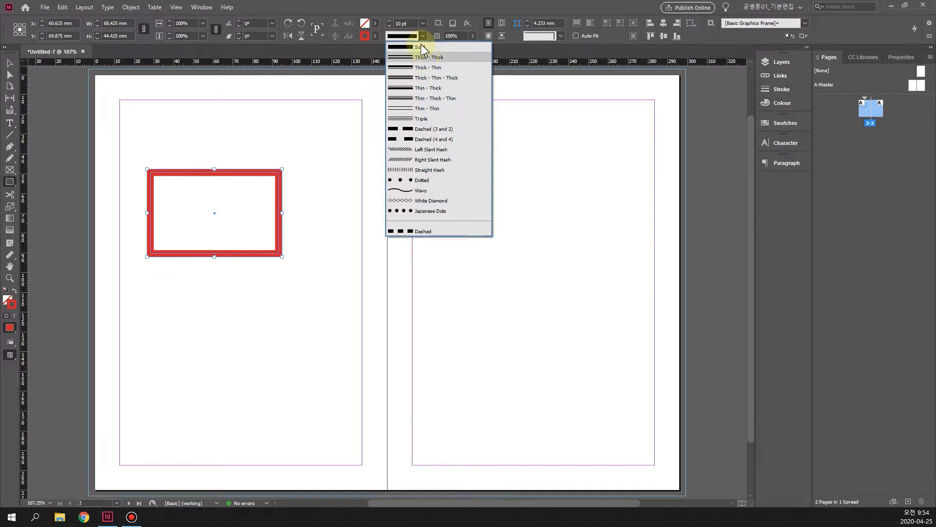
pyautogui.click(423, 37)
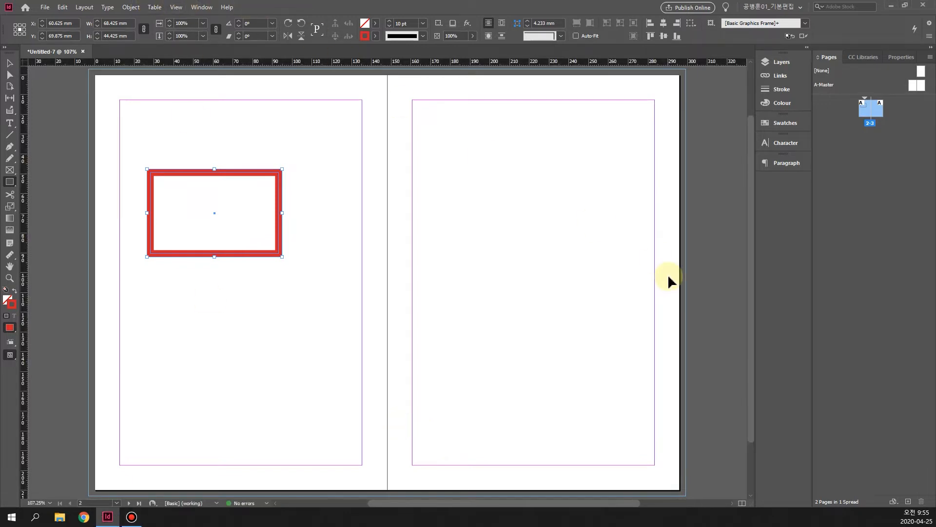
# Show the document grid and turn on Snap to Document Grid
pyautogui.hotkey('ctrl', "'")
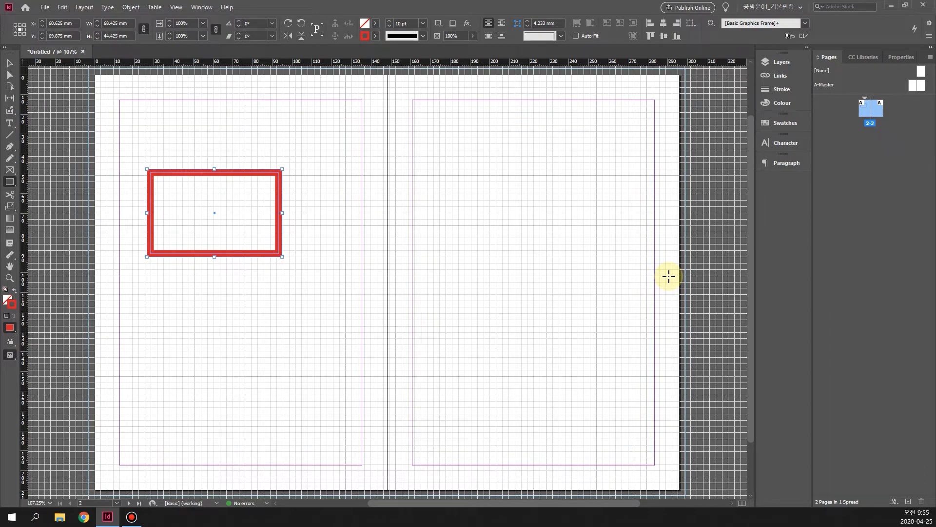
pyautogui.click(175, 8)
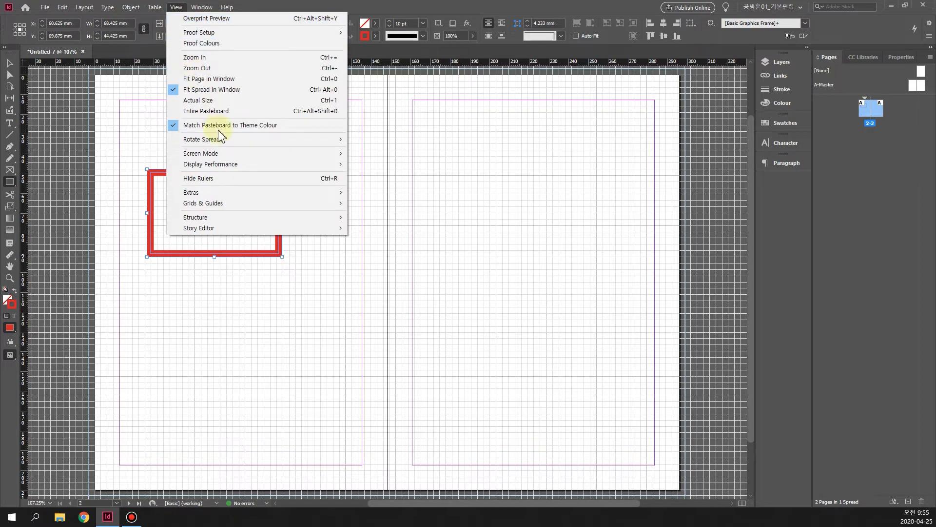
pyautogui.moveTo(242, 209)
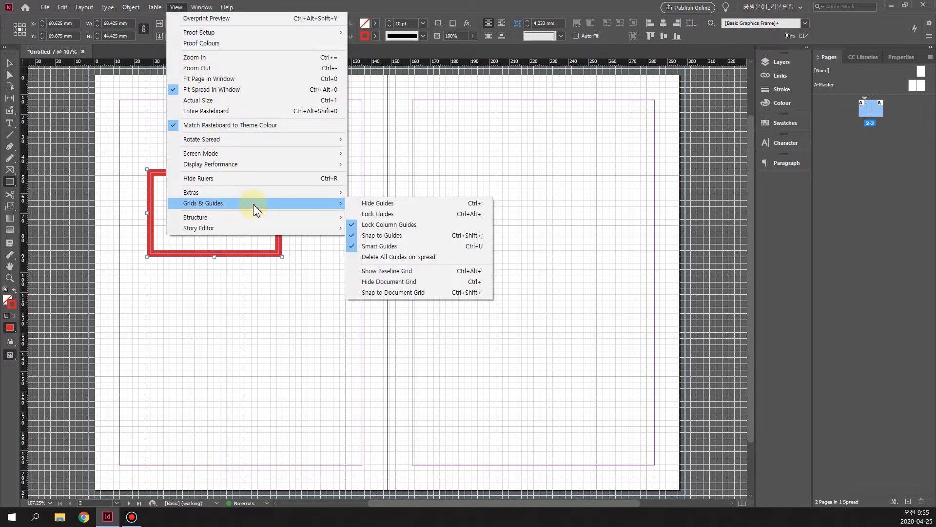
pyautogui.moveTo(290, 211)
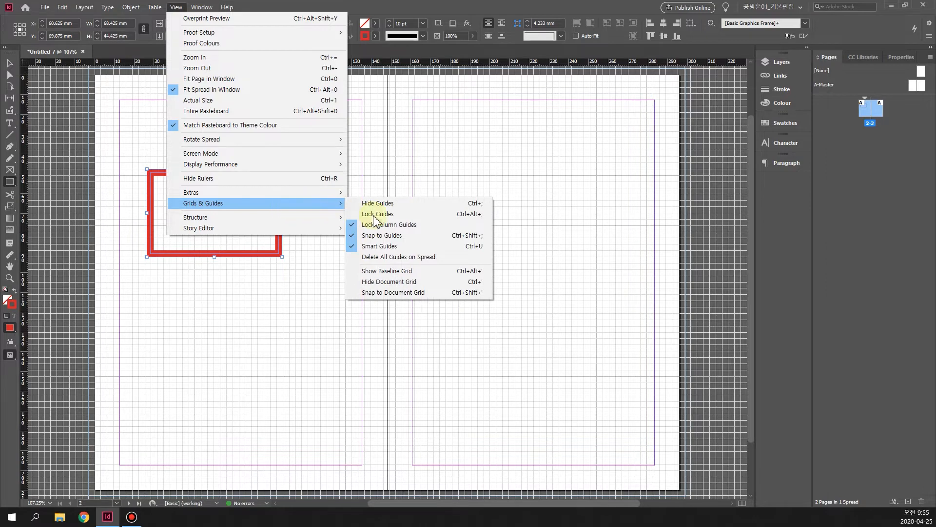
pyautogui.moveTo(332, 204)
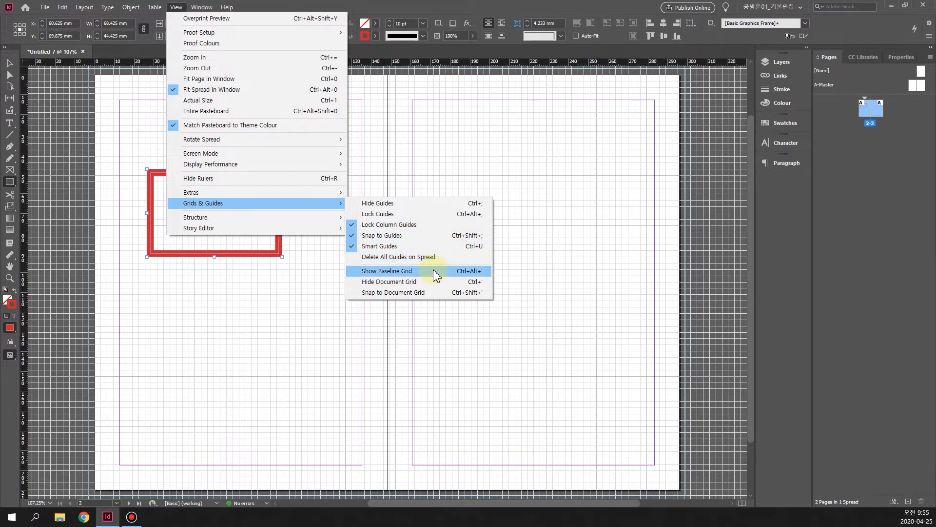
pyautogui.click(402, 293)
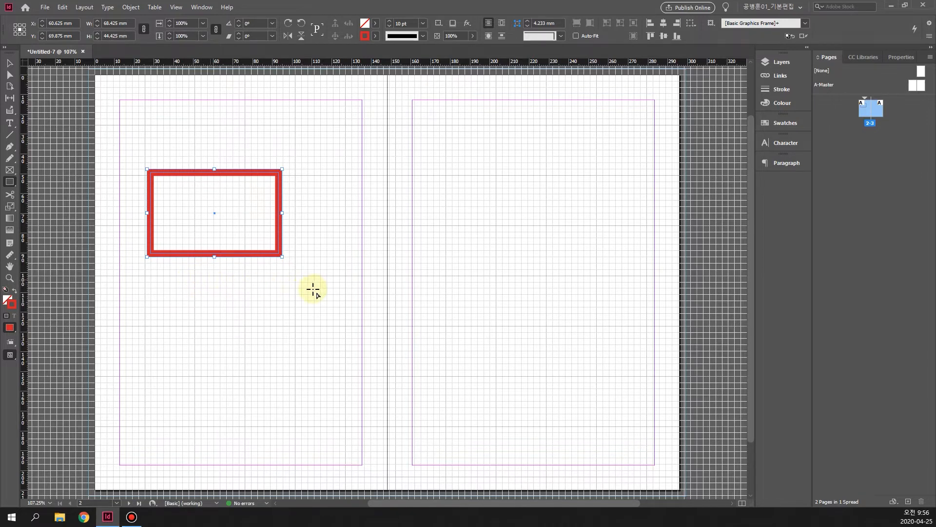
pyautogui.click(178, 8)
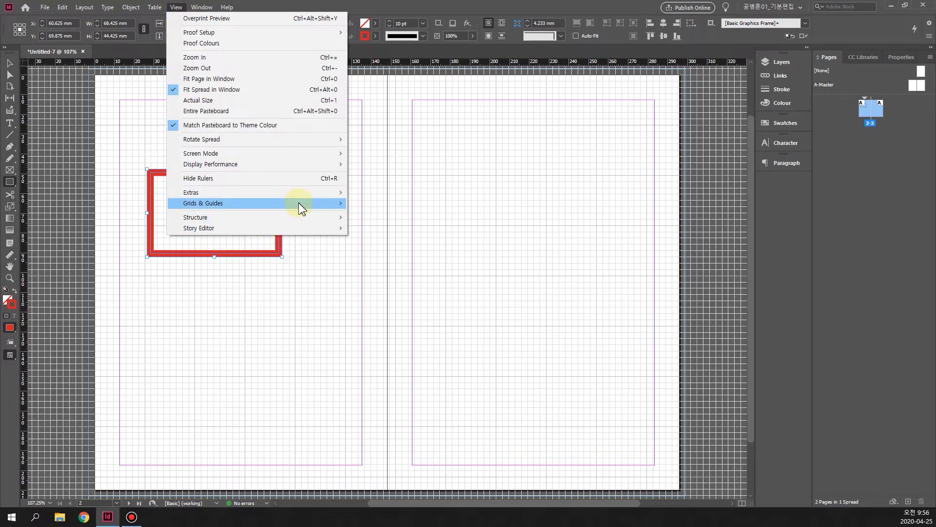
pyautogui.moveTo(299, 205)
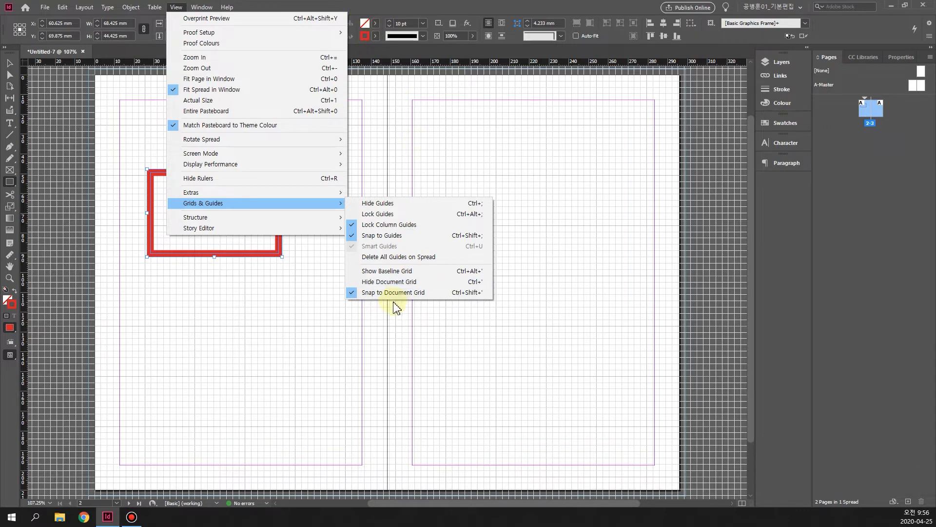
pyautogui.click(423, 9)
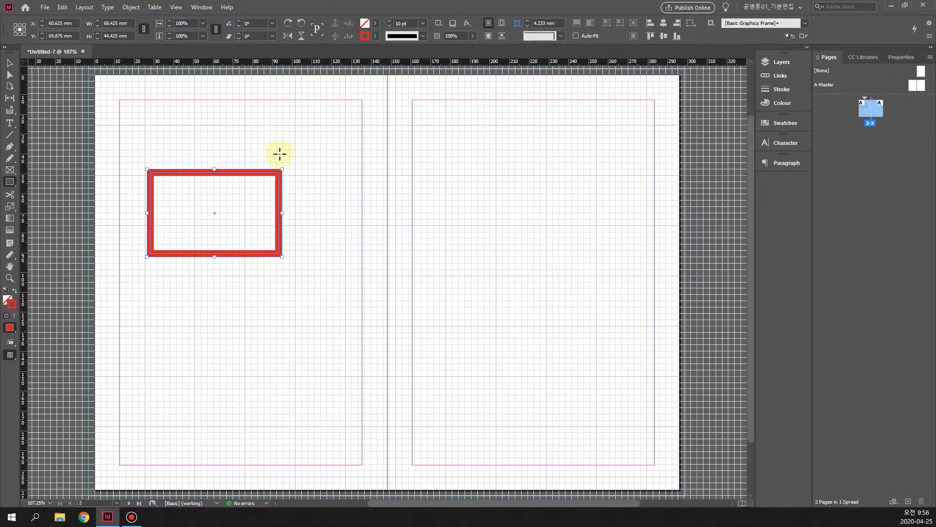
# Draw an open stepped path with the Pen tool below the rectangle, three perpendicular segments each about 25.4 mm long
pyautogui.click(11, 148)
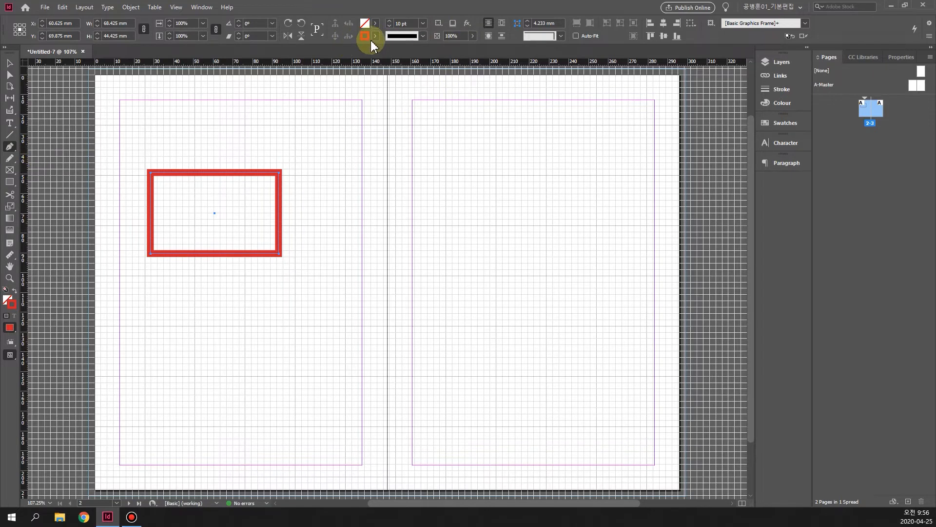
pyautogui.click(195, 326)
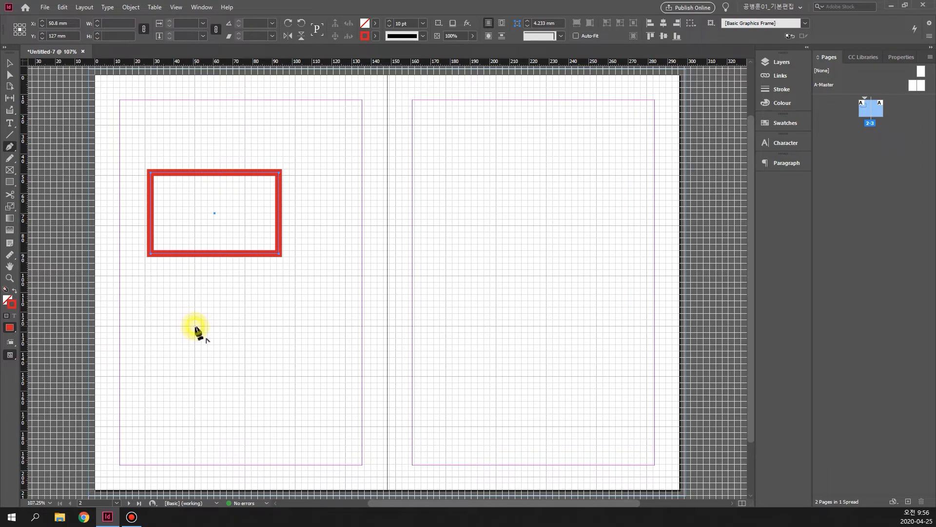
pyautogui.click(245, 326)
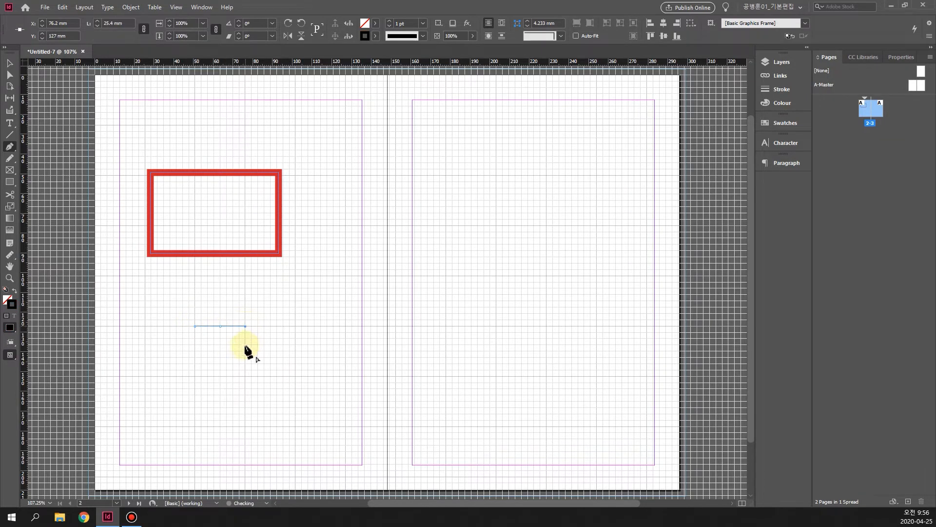
pyautogui.click(246, 376)
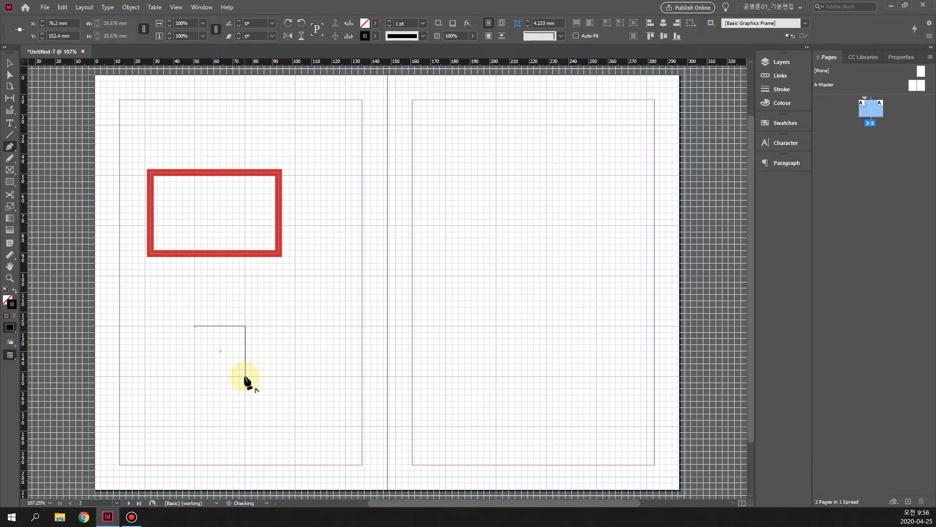
pyautogui.click(296, 376)
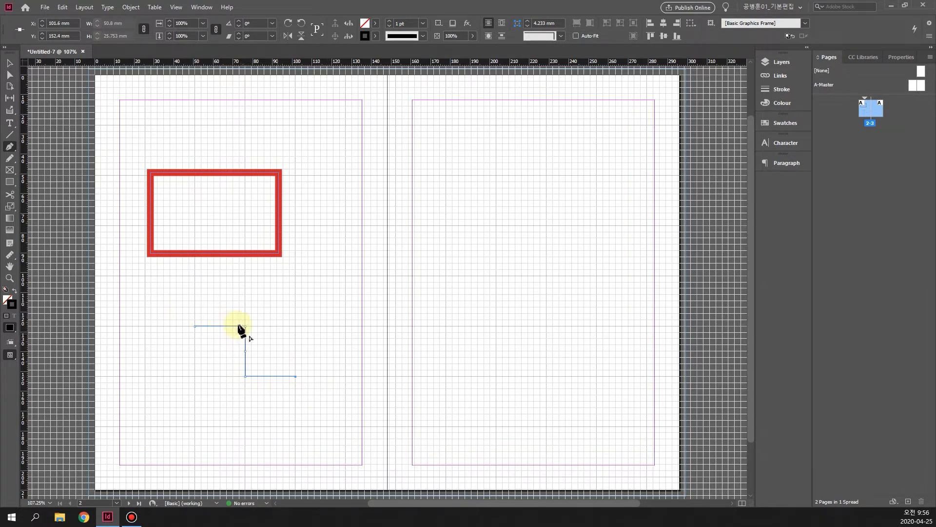
# Increase the stepped path's stroke weight to 10 pt
pyautogui.click(390, 21)
pyautogui.click(390, 21)
pyautogui.click(390, 21)
pyautogui.click(390, 22)
pyautogui.click(390, 22)
pyautogui.click(390, 21)
pyautogui.click(390, 21)
pyautogui.click(390, 22)
pyautogui.click(391, 21)
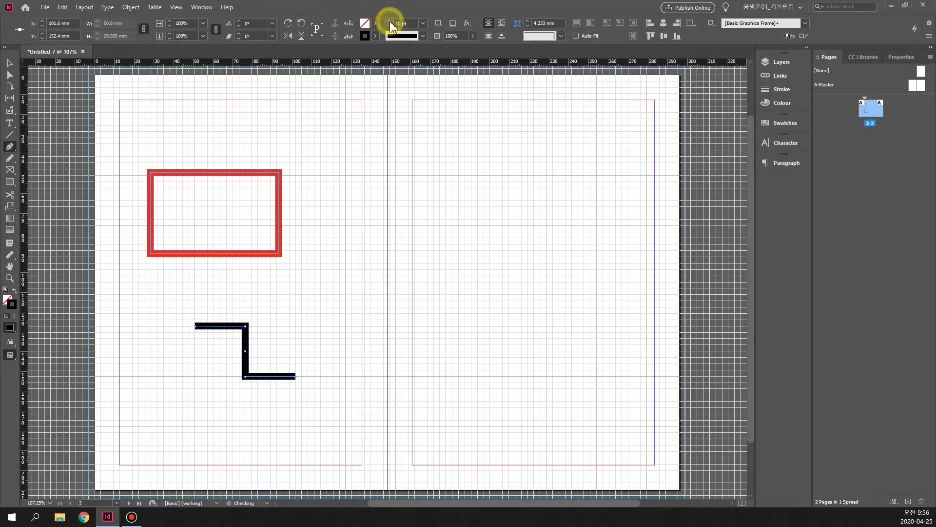
# Colour the stepped path's stroke with the cyan swatch C=100 M=0 Y=0 K=0
pyautogui.click(374, 37)
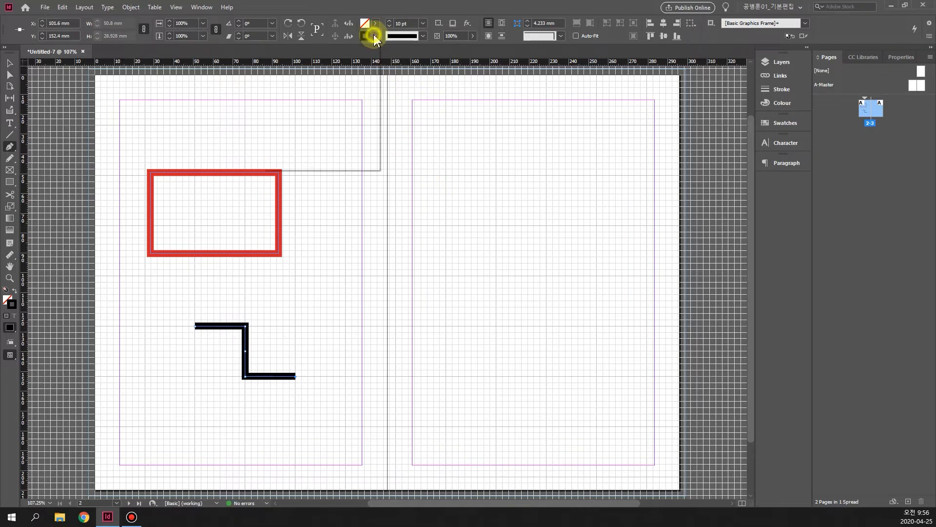
pyautogui.click(305, 109)
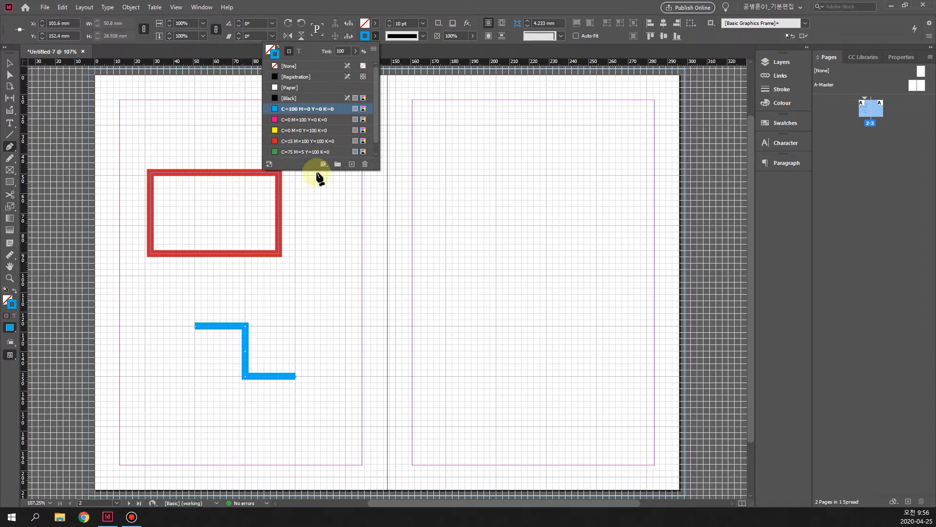
pyautogui.click(337, 4)
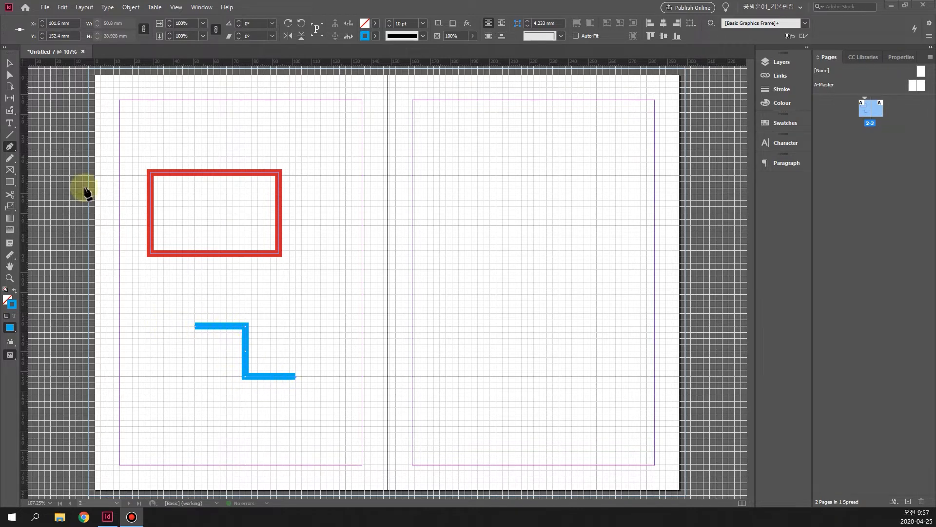
# Select the stepped path as a whole object and show its detailed stroke settings
pyautogui.click(9, 64)
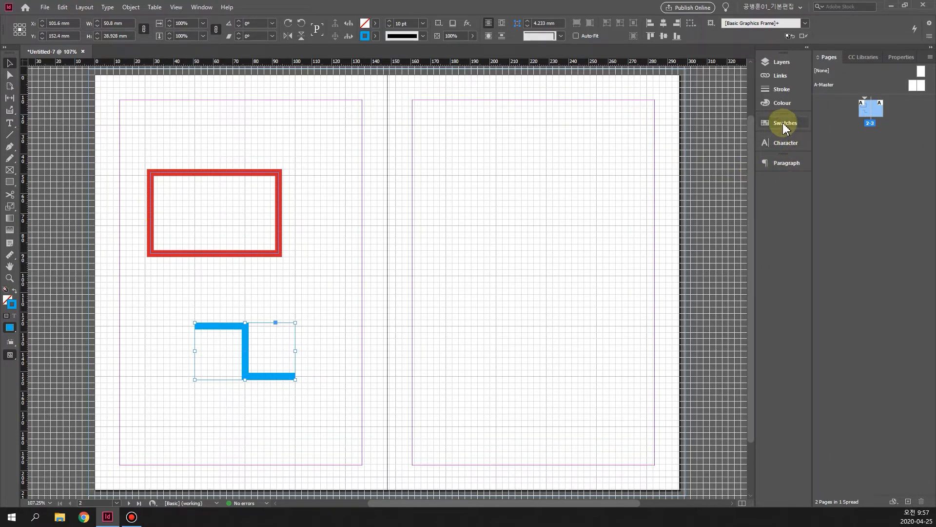
pyautogui.click(782, 93)
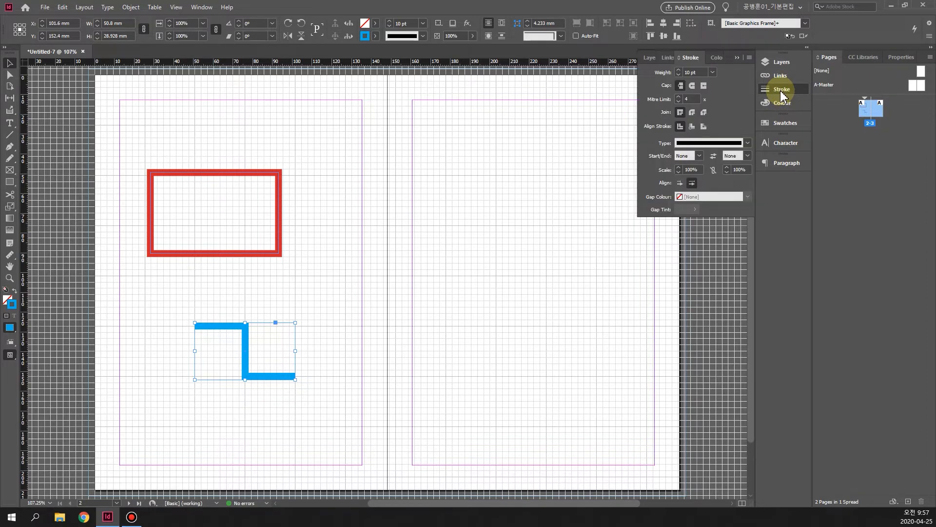
pyautogui.click(782, 90)
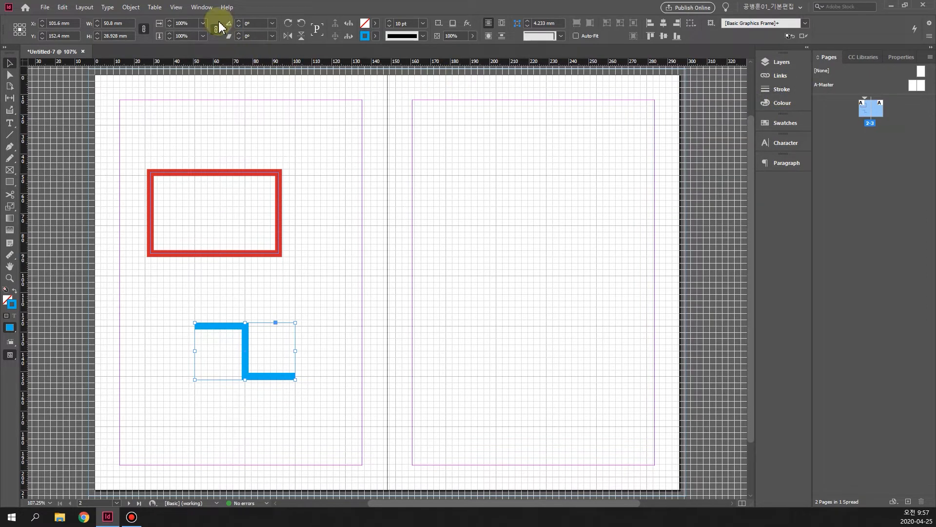
pyautogui.click(202, 7)
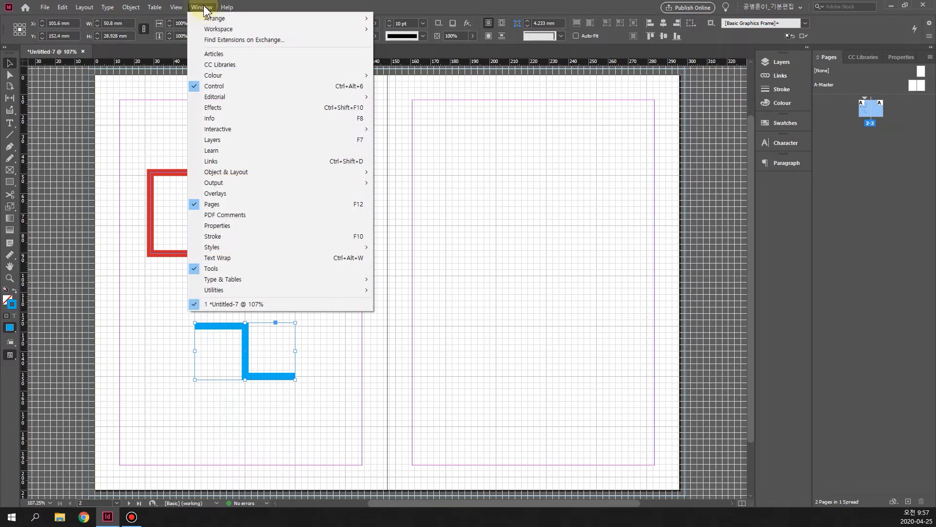
pyautogui.click(274, 241)
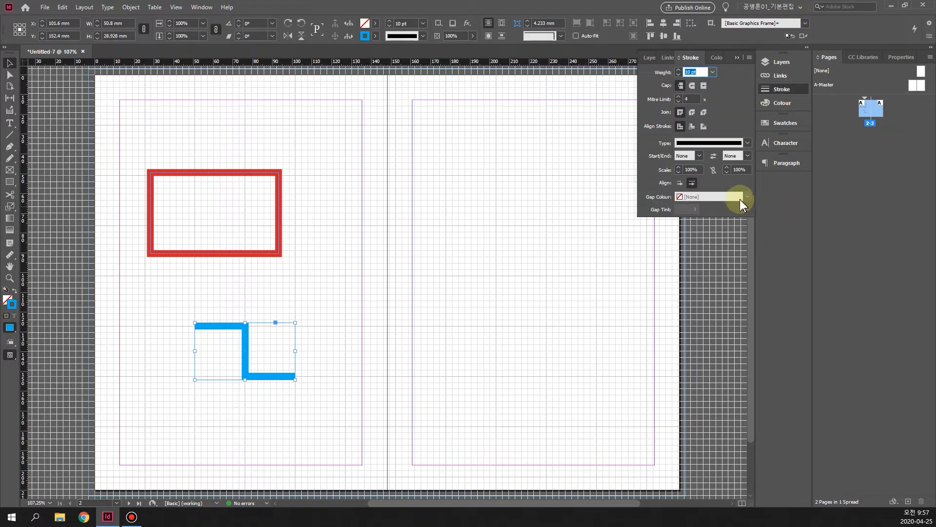
pyautogui.click(689, 184)
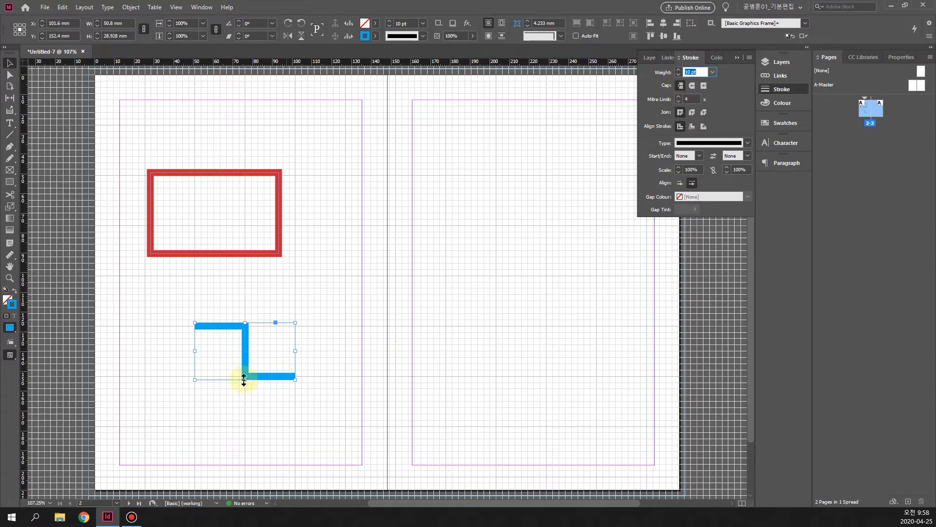
# Move the stepped path up and left so its centre sits at about X 65 mm, Y 128 mm
pyautogui.click(8, 64)
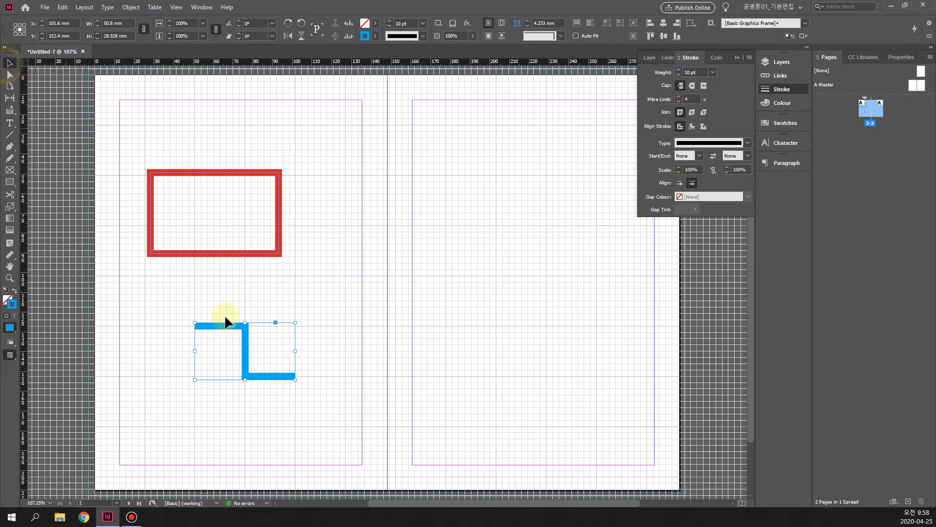
pyautogui.moveTo(243, 352); pyautogui.dragTo(217, 341)
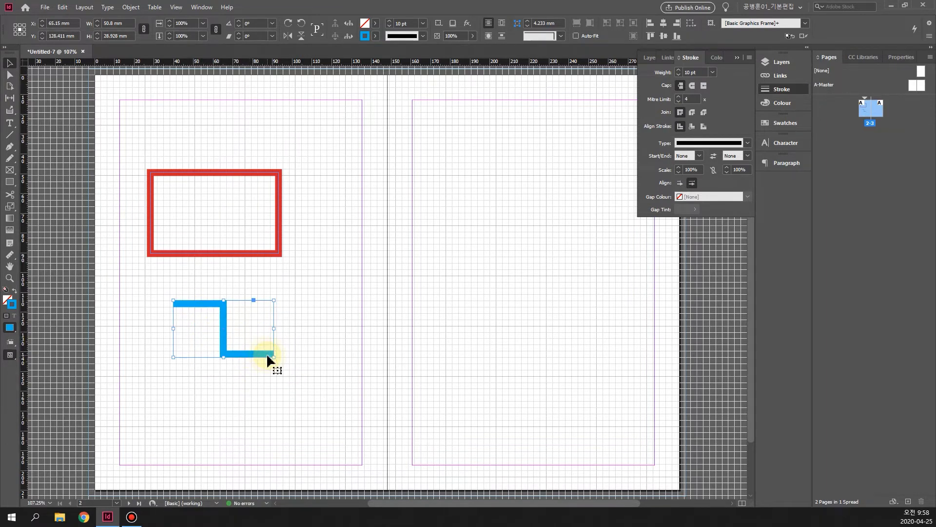
pyautogui.click(275, 253)
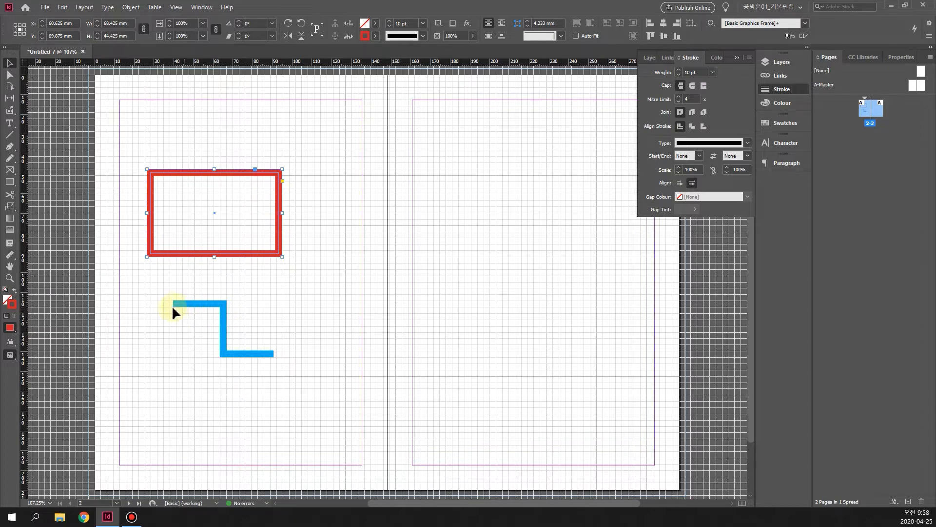
# Give the stepped path's open ends a round cap
pyautogui.click(225, 344)
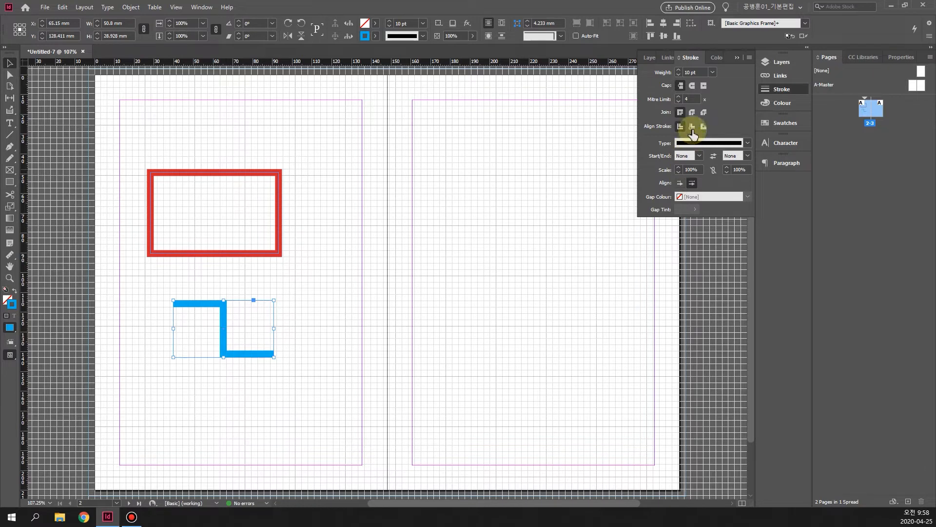
pyautogui.click(691, 87)
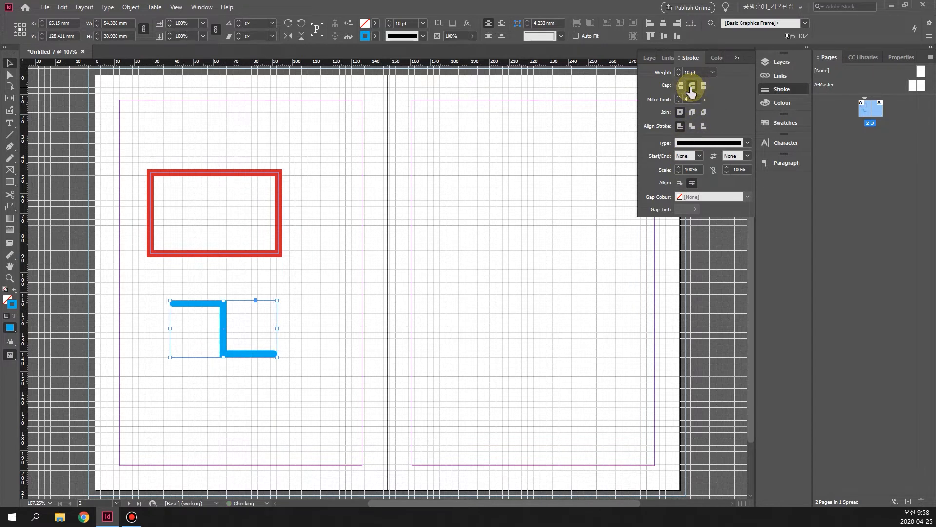
pyautogui.click(248, 358)
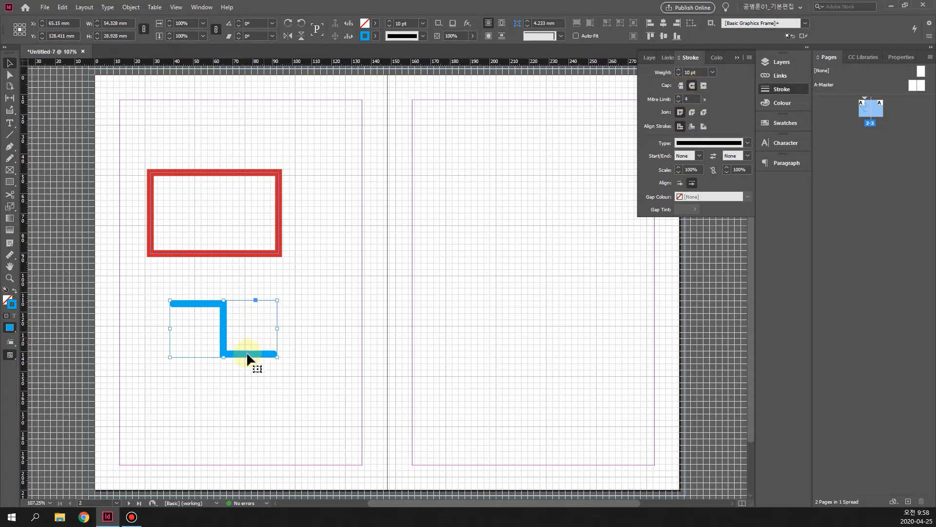
# Colour the stepped path's stroke with the green swatch C=75 M=5 Y=100 K=0 and deselect the path
pyautogui.click(375, 36)
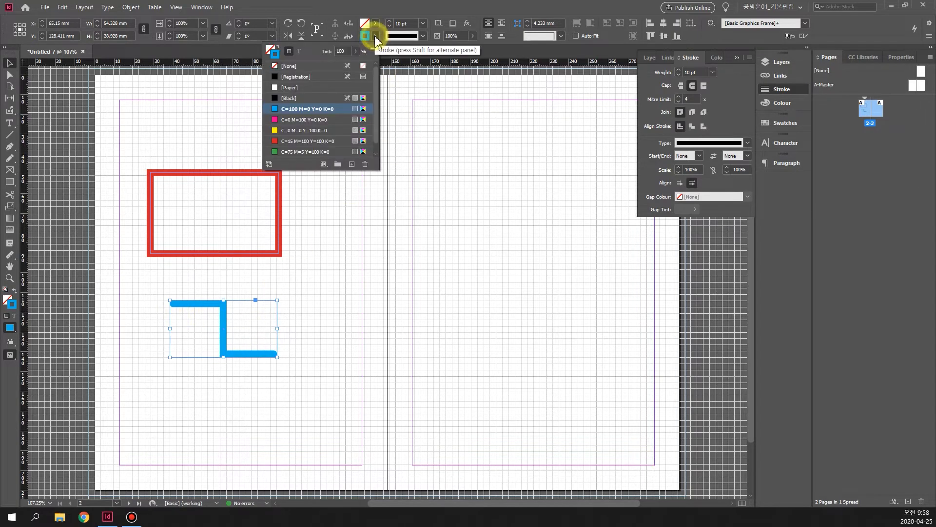
pyautogui.click(286, 131)
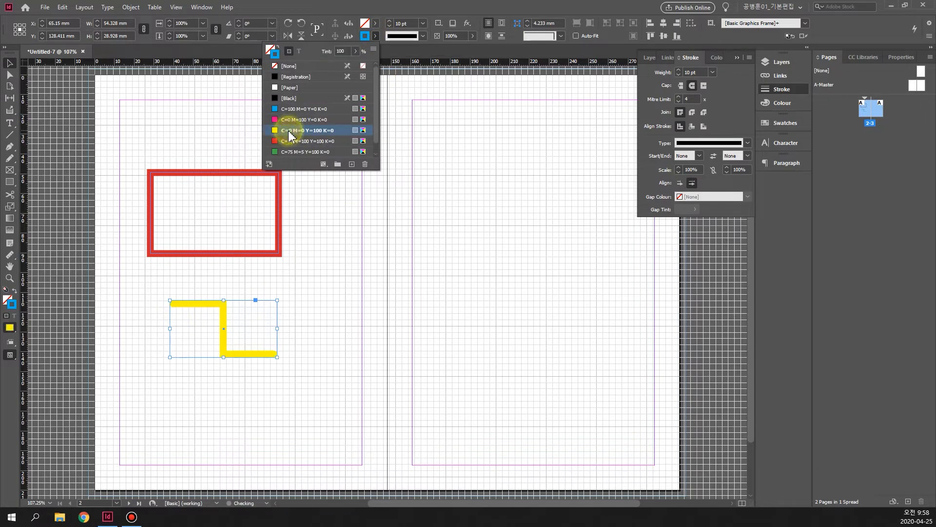
pyautogui.click(298, 76)
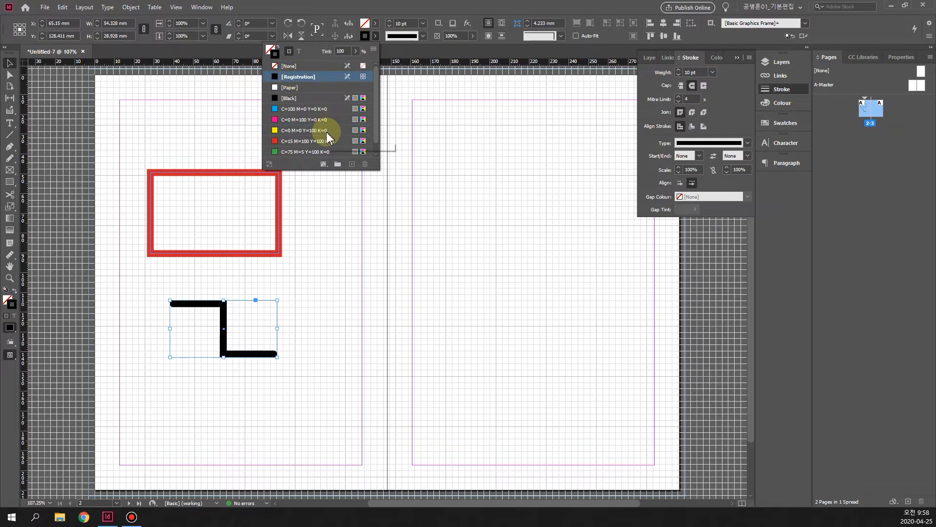
pyautogui.scroll(-1, 332, 147)
pyautogui.click(302, 141)
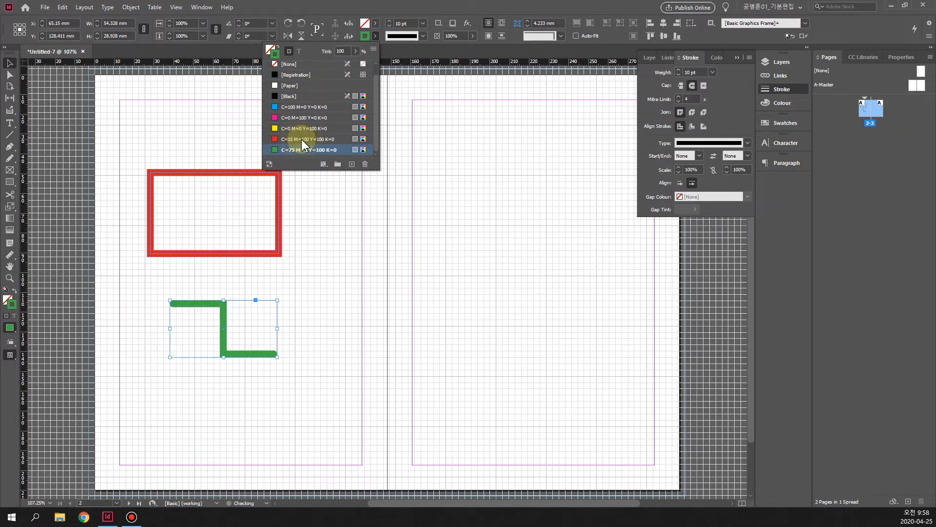
pyautogui.click(197, 316)
pyautogui.click(208, 388)
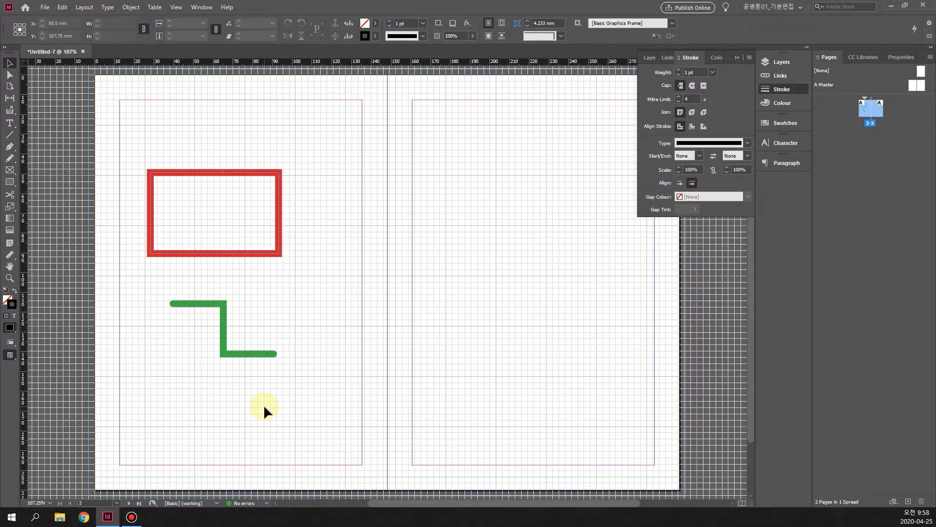
# Change the green stepped path's end caps to the projecting cap
pyautogui.hotkey('ctrl', '=')
pyautogui.hotkey('ctrl', '=')
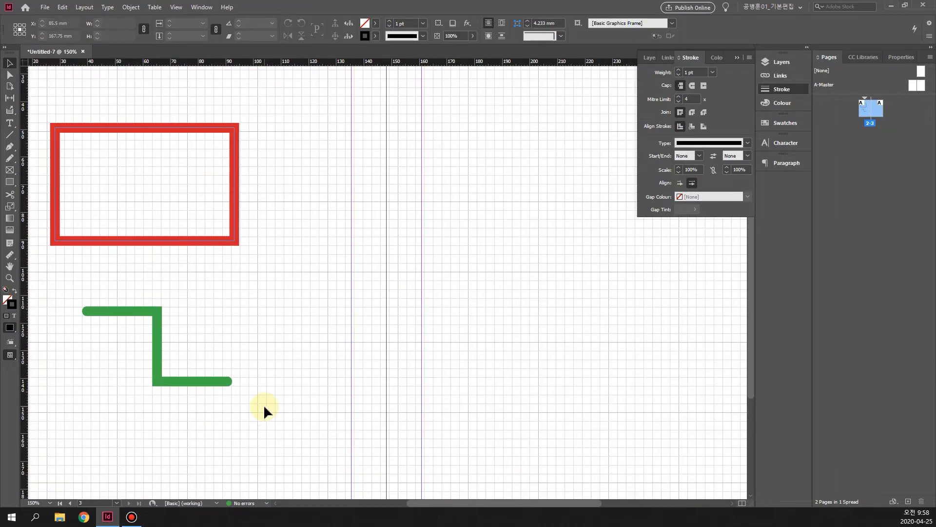
pyautogui.moveTo(464, 504); pyautogui.dragTo(437, 508)
pyautogui.click(257, 347)
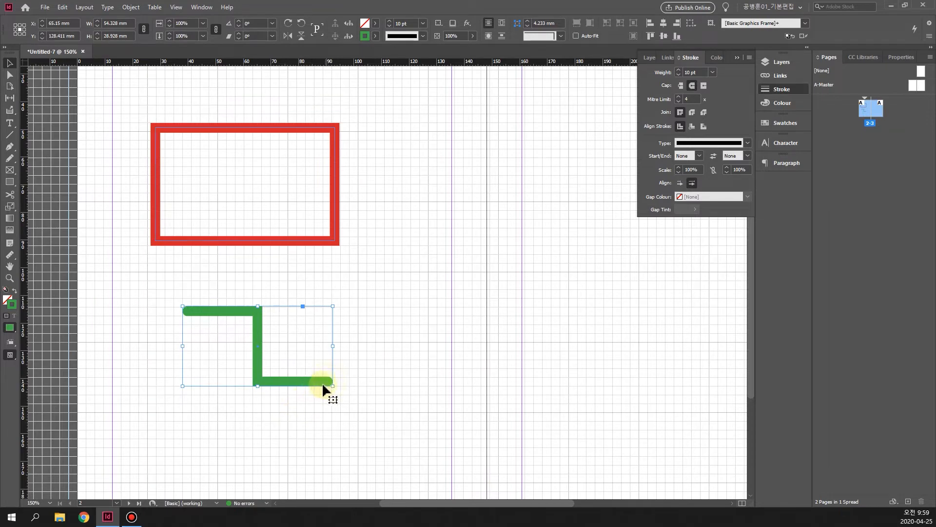
pyautogui.click(705, 88)
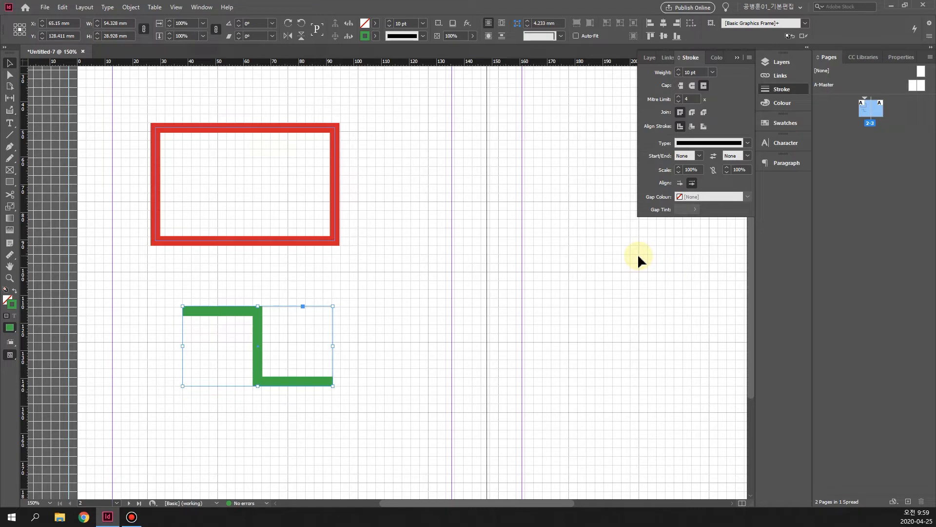
# Set the stepped path's mitre limit to 1
pyautogui.doubleClick(689, 97)
pyautogui.write('1')
pyautogui.click(691, 72)
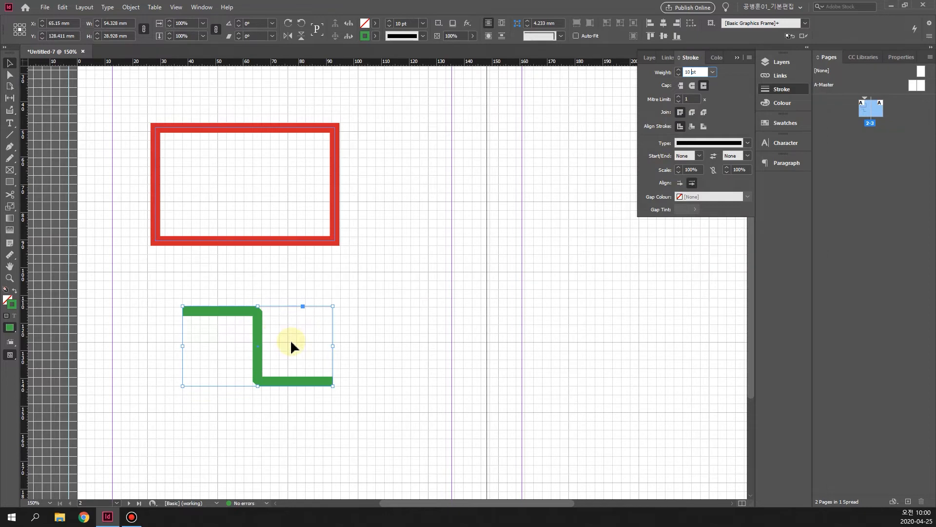
# Try mitre limits of 10 and 20 on the stepped path's corners
pyautogui.click(688, 99)
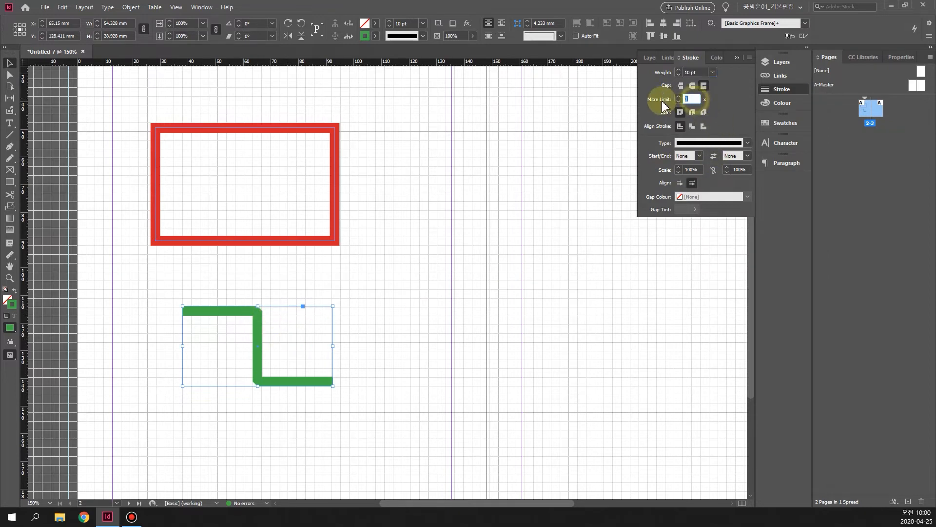
pyautogui.write('1')
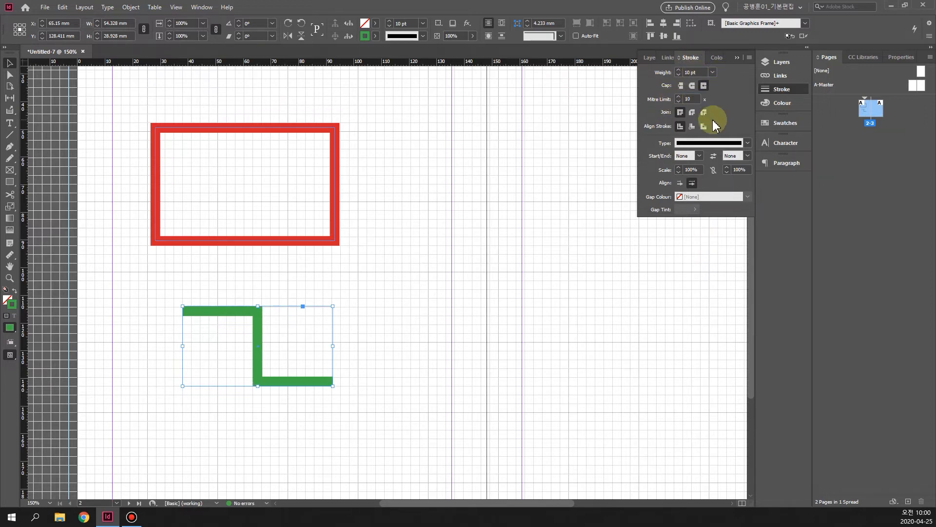
pyautogui.moveTo(696, 99); pyautogui.dragTo(672, 109)
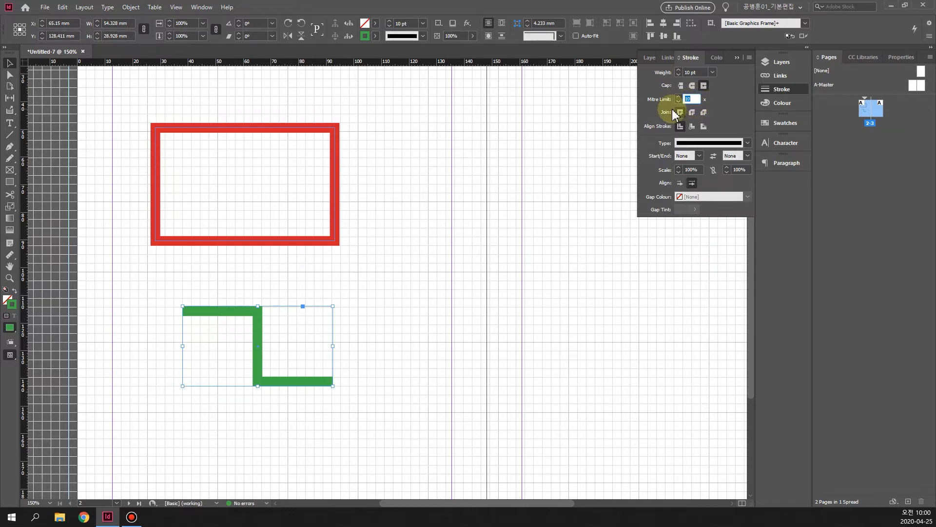
pyautogui.write('2')
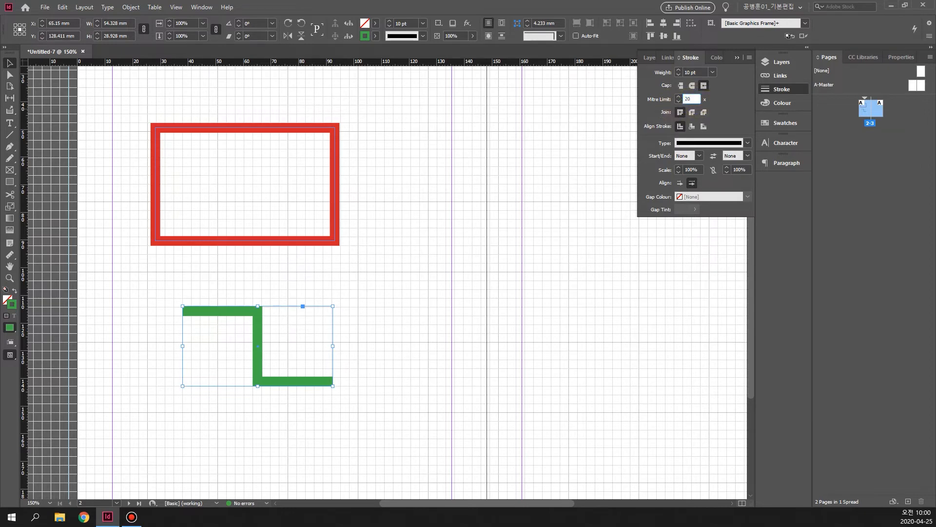
pyautogui.click(674, 111)
# Set the stepped path's mitre limit to 5 and lower it gradually to 1
pyautogui.click(697, 99)
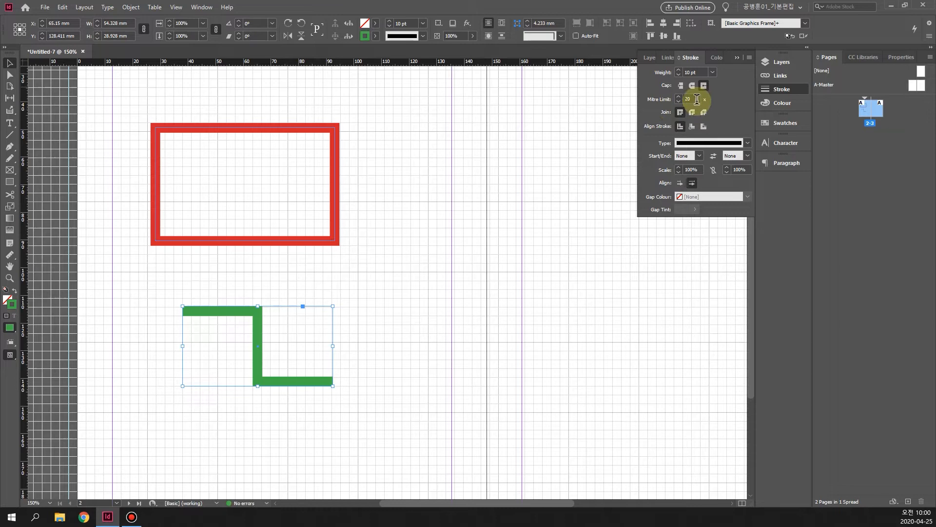
pyautogui.moveTo(696, 99); pyautogui.dragTo(676, 98)
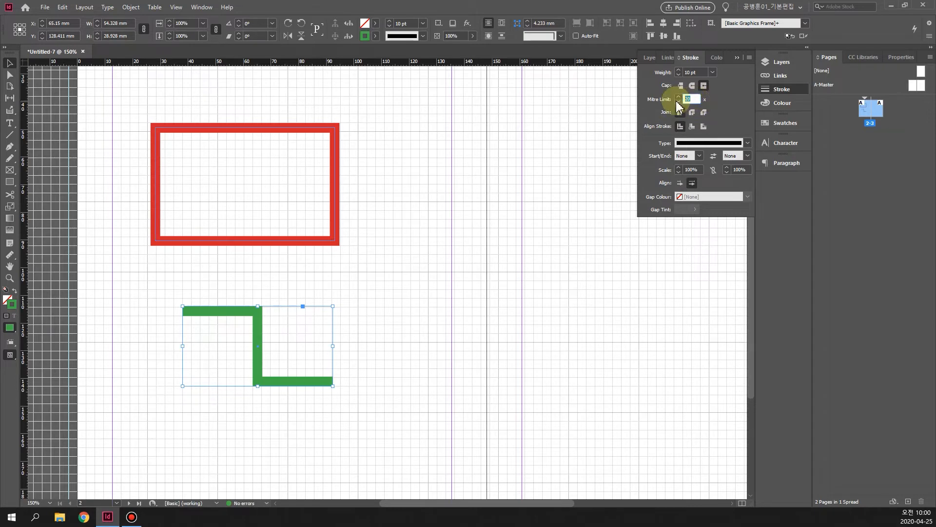
pyautogui.write('5')
pyautogui.click(694, 73)
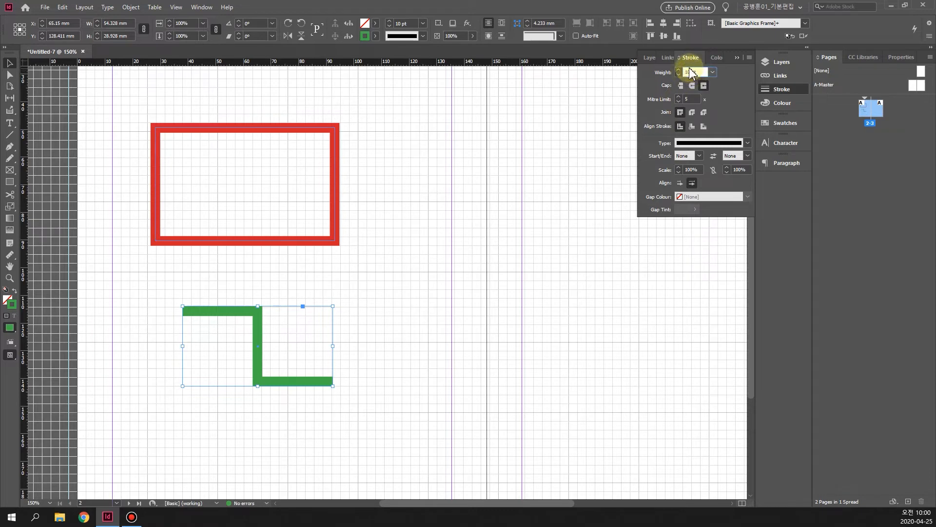
pyautogui.click(678, 102)
pyautogui.click(678, 101)
pyautogui.click(678, 101)
pyautogui.click(679, 101)
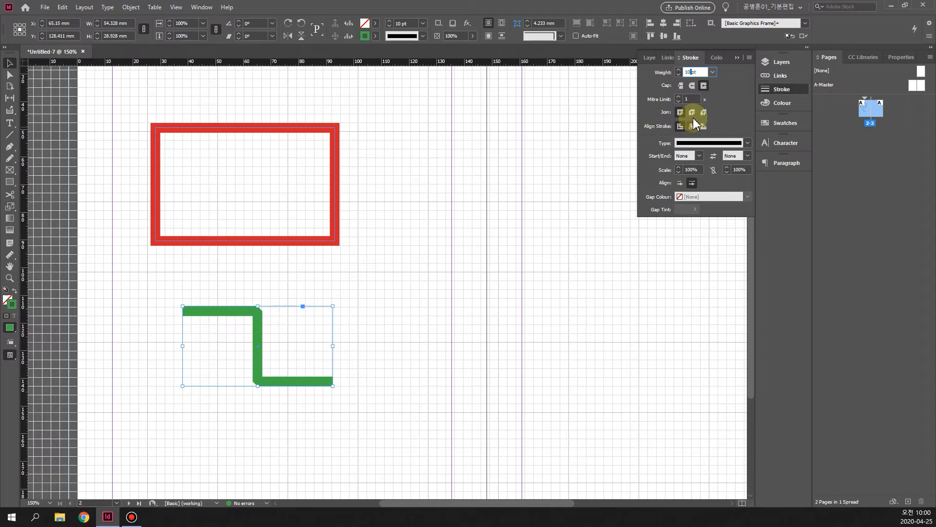
# Set the stepped path's mitre limit to 10 and change its corners to a round join
pyautogui.click(693, 99)
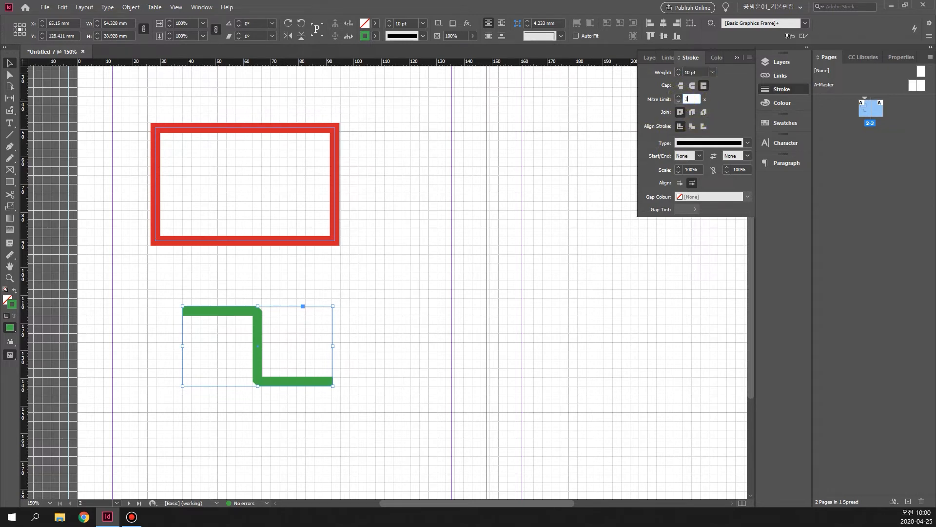
pyautogui.click(680, 101)
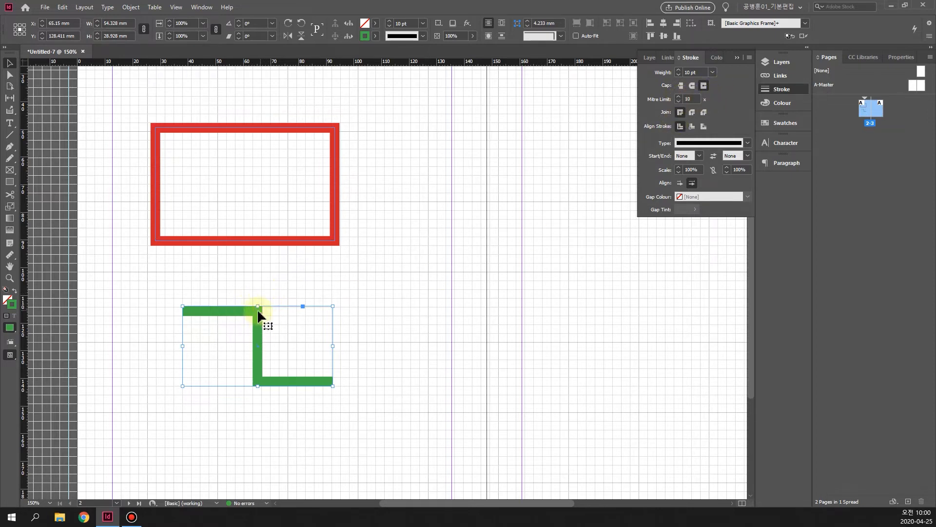
pyautogui.click(693, 114)
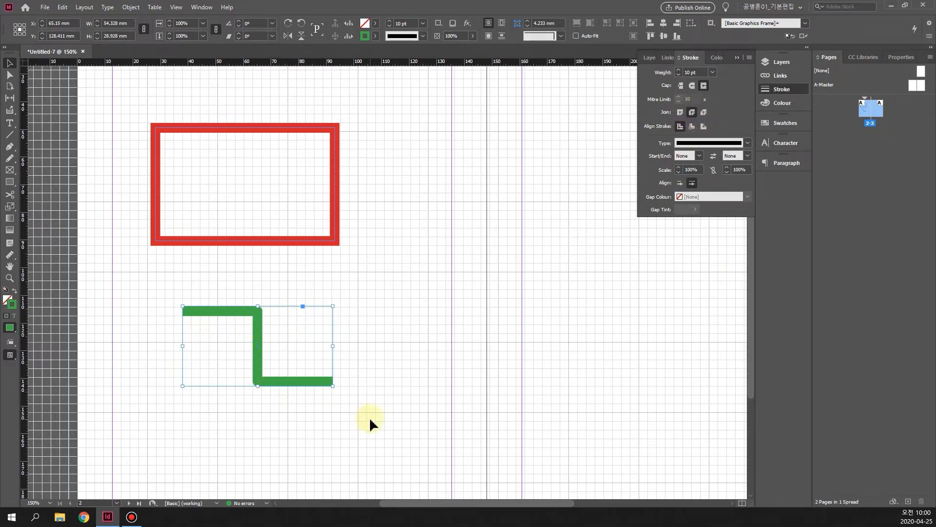
# Change the stepped green path's corners to a bevel join
pyautogui.hotkey('ctrl', '=')
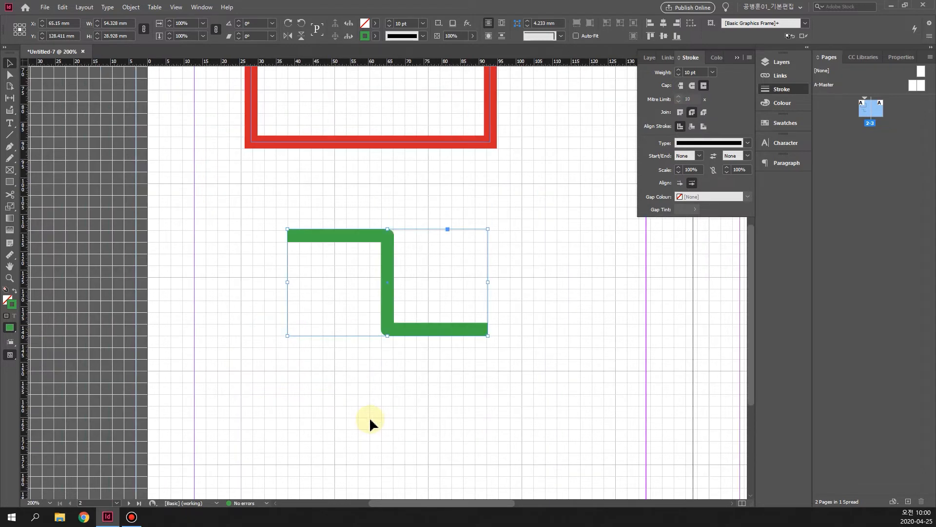
pyautogui.hotkey('ctrl', '=')
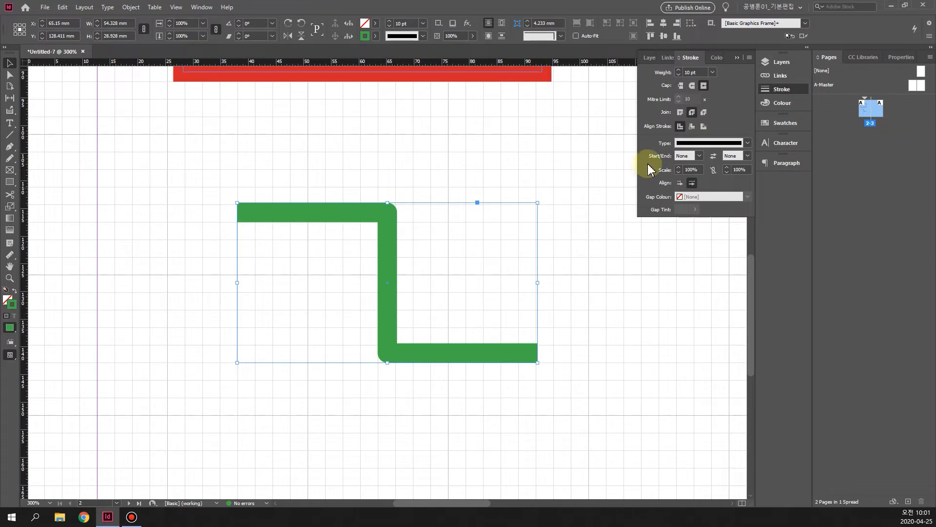
pyautogui.click(703, 112)
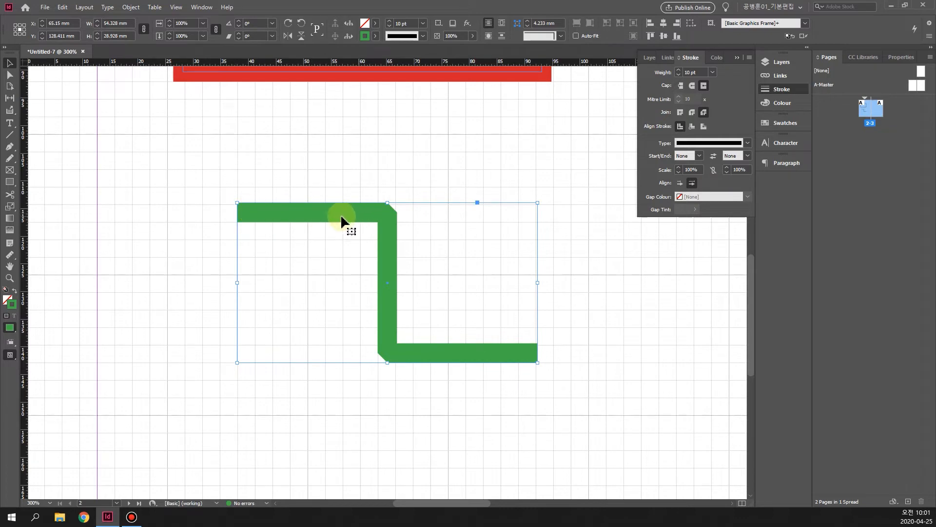
# Try the Thick - Thick, Dotted and Straight Hash stroke types on the stepped path and return it to Solid
pyautogui.scroll(2, 351, 217)
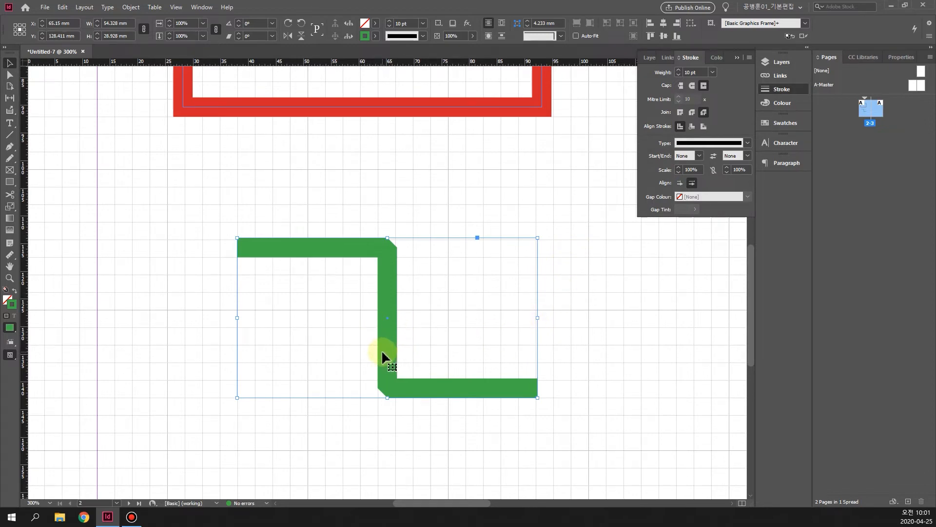
pyautogui.click(747, 143)
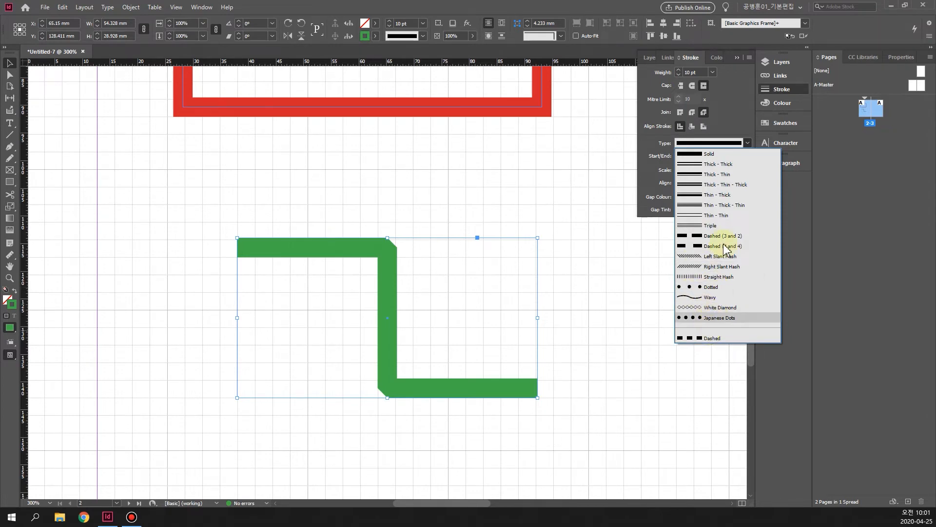
pyautogui.click(720, 165)
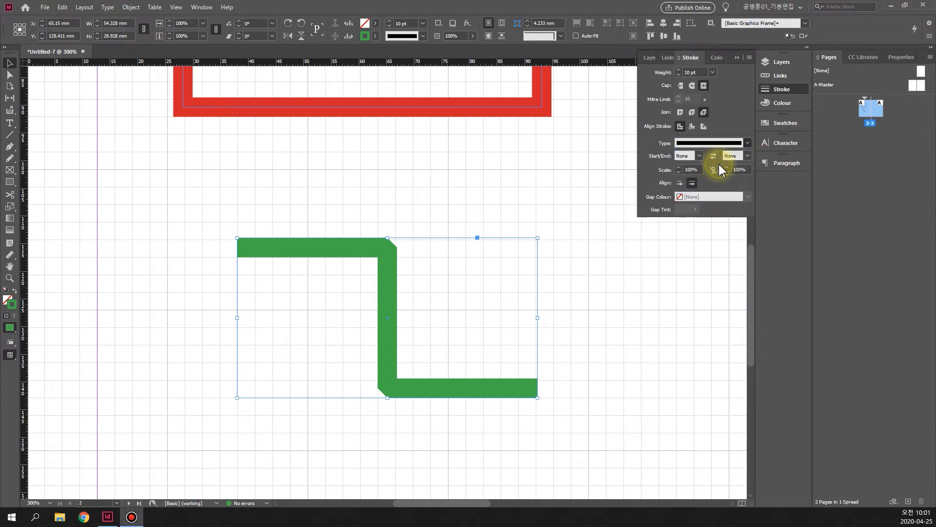
pyautogui.click(735, 146)
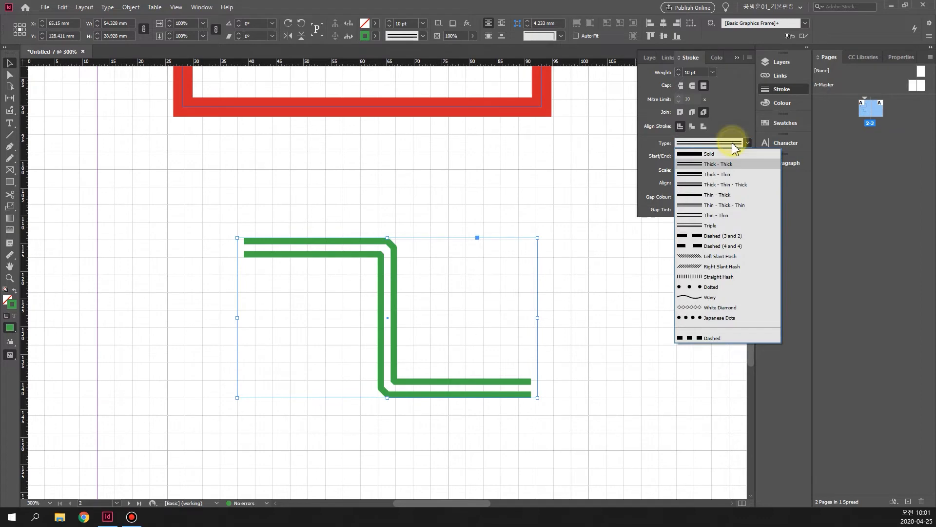
pyautogui.click(714, 287)
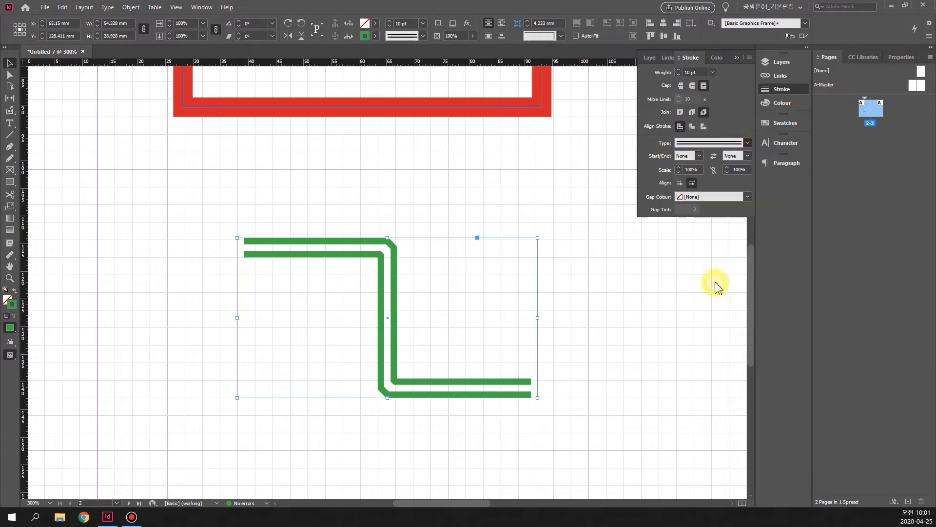
pyautogui.click(737, 142)
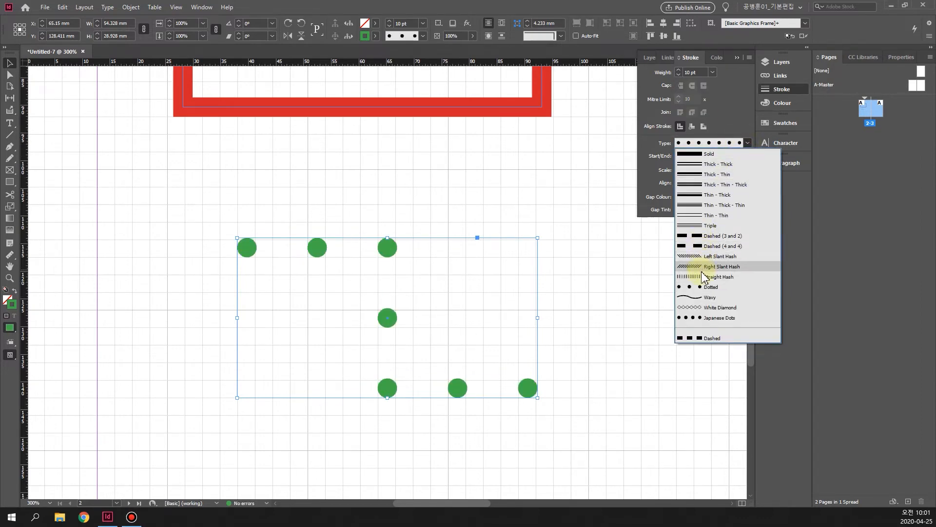
pyautogui.click(703, 276)
pyautogui.click(721, 142)
pyautogui.click(706, 152)
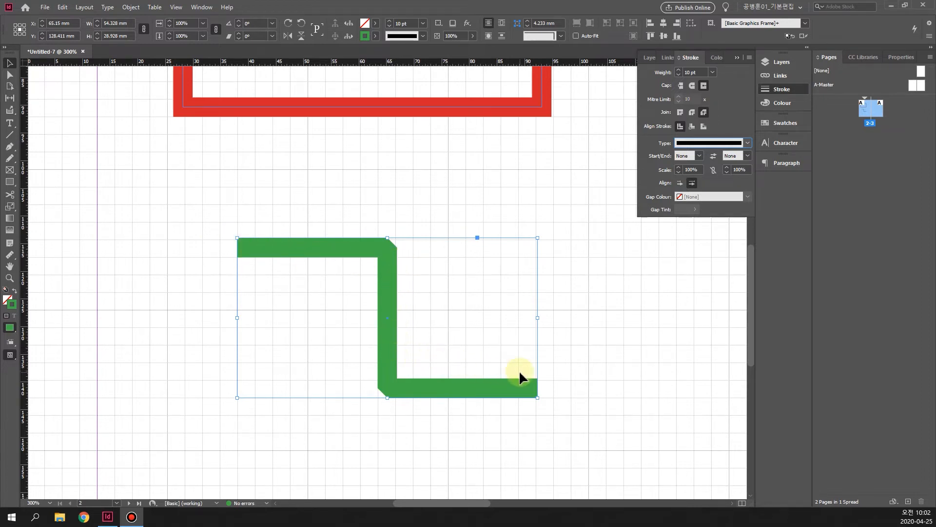
# Give the stepped path a SquareSolid start shape and a TriangleWide arrowhead at its end
pyautogui.click(698, 157)
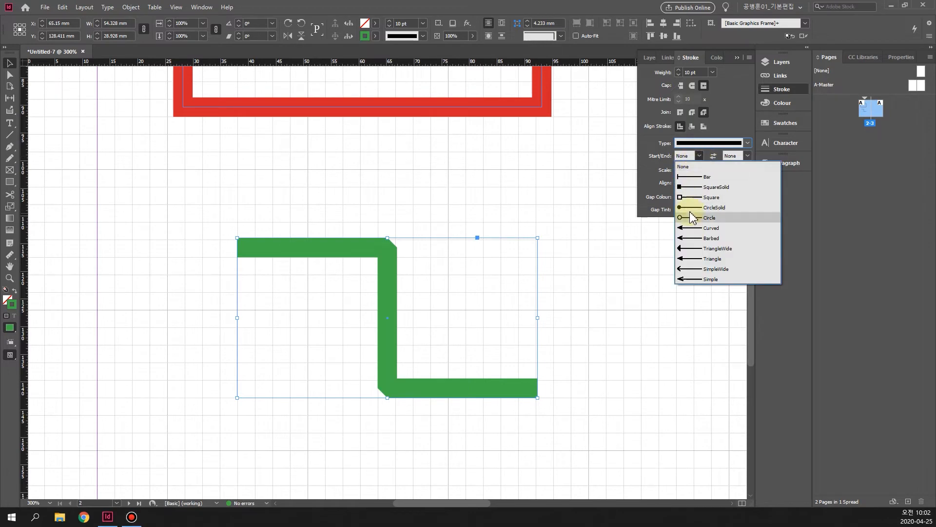
pyautogui.click(691, 187)
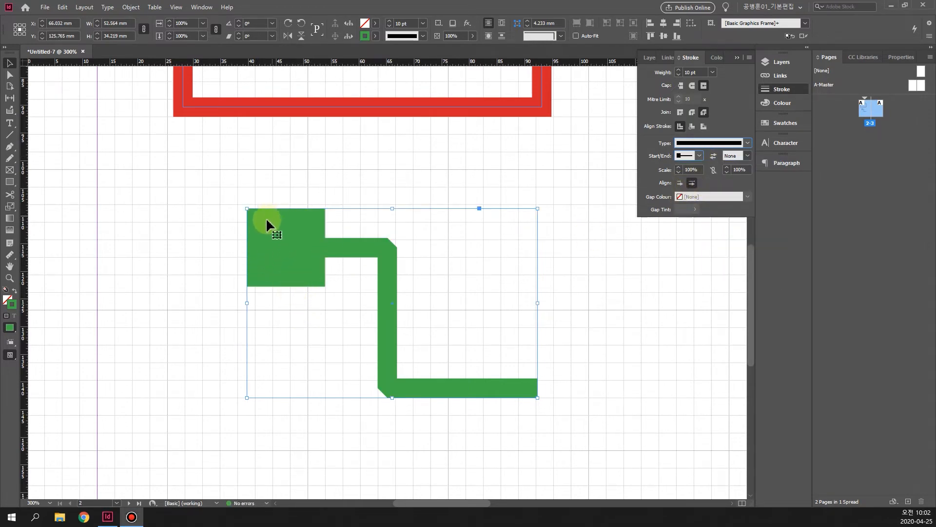
pyautogui.click(748, 156)
pyautogui.click(754, 249)
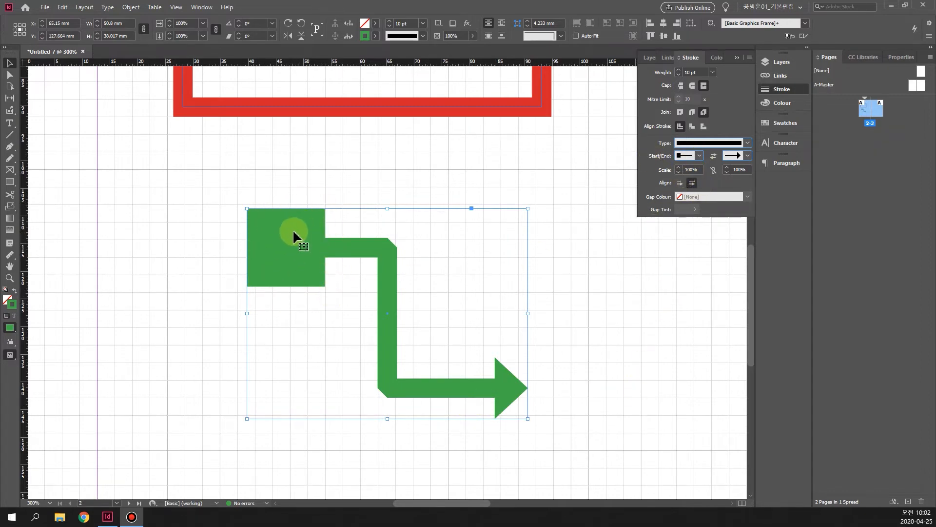
# Reduce the scale of the stepped path's square start shape to 56%
pyautogui.click(678, 172)
pyautogui.click(679, 172)
pyautogui.click(678, 173)
pyautogui.click(678, 172)
pyautogui.click(678, 173)
pyautogui.click(678, 172)
pyautogui.click(678, 172)
pyautogui.click(678, 173)
pyautogui.click(678, 172)
pyautogui.click(679, 172)
pyautogui.click(679, 172)
pyautogui.click(678, 172)
pyautogui.click(678, 172)
pyautogui.click(679, 172)
pyautogui.click(679, 172)
pyautogui.click(679, 173)
pyautogui.click(679, 172)
pyautogui.click(678, 172)
pyautogui.click(678, 172)
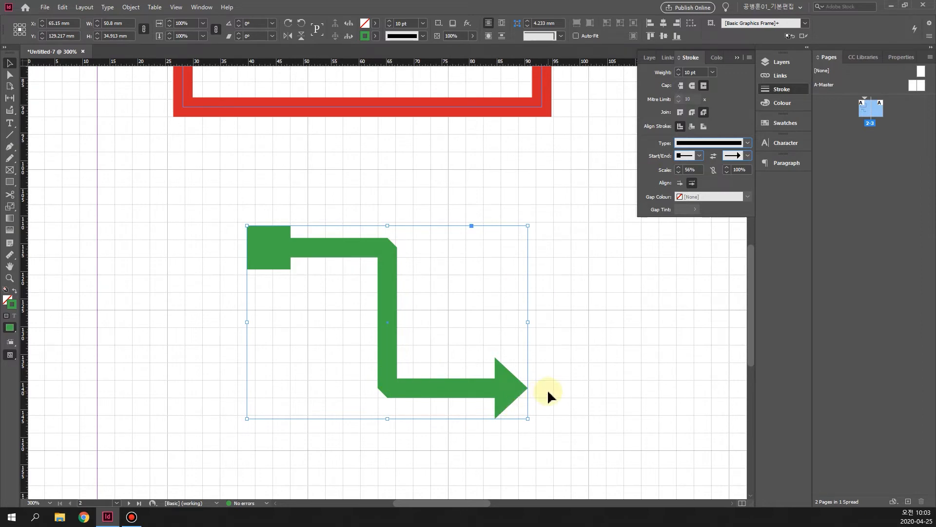
# Draw a diagonal line about 57 mm long in the upper part of the right-hand page with the Line tool
pyautogui.hotkey('ctrl', '0')
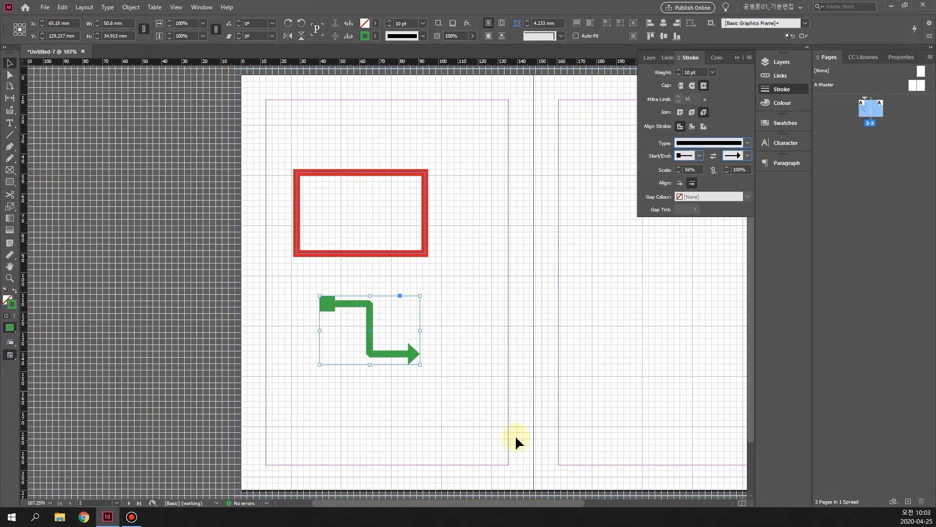
pyautogui.moveTo(470, 505); pyautogui.dragTo(569, 509)
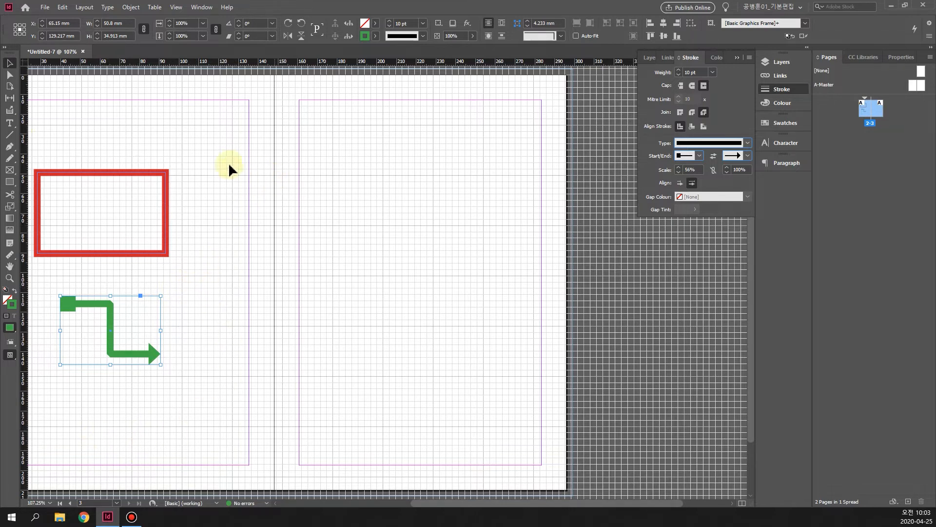
pyautogui.click(10, 139)
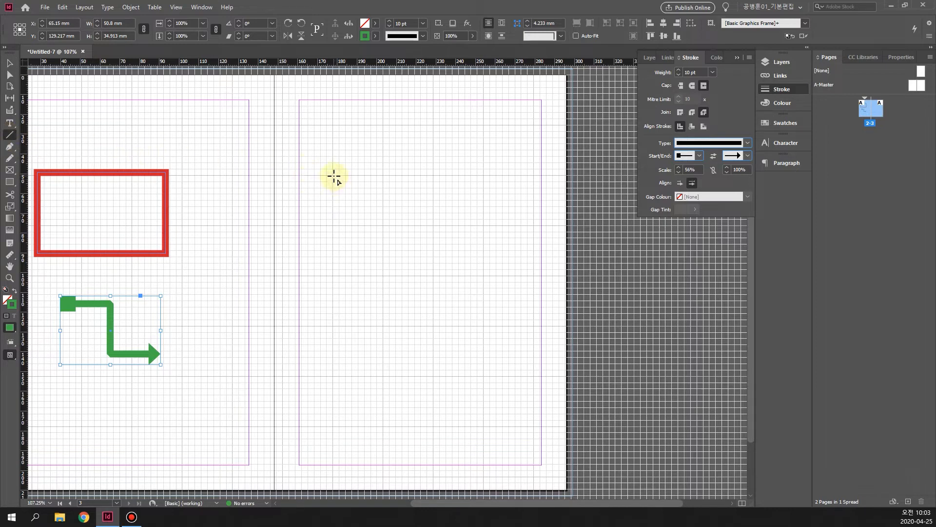
pyautogui.moveTo(334, 177); pyautogui.dragTo(434, 227)
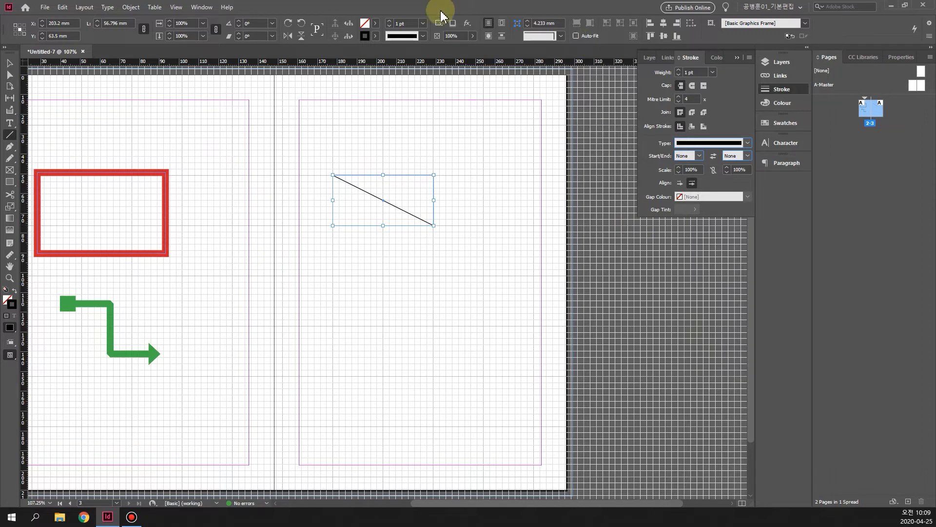
# Set the diagonal line's stroke weight to 6 pt and its stroke colour to C=100 M=0 Y=0 K=0
pyautogui.click(390, 21)
pyautogui.click(390, 21)
pyautogui.click(390, 21)
pyautogui.click(390, 21)
pyautogui.click(389, 21)
pyautogui.click(375, 36)
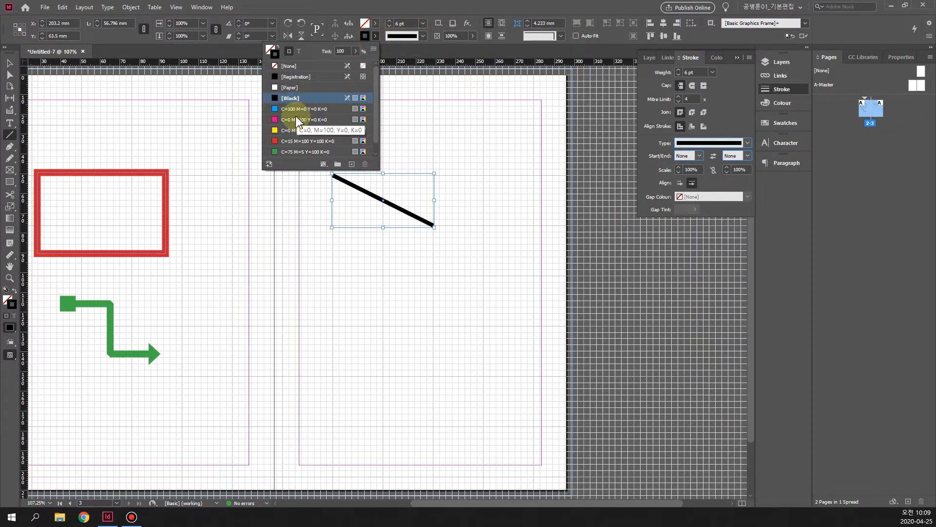
pyautogui.click(280, 108)
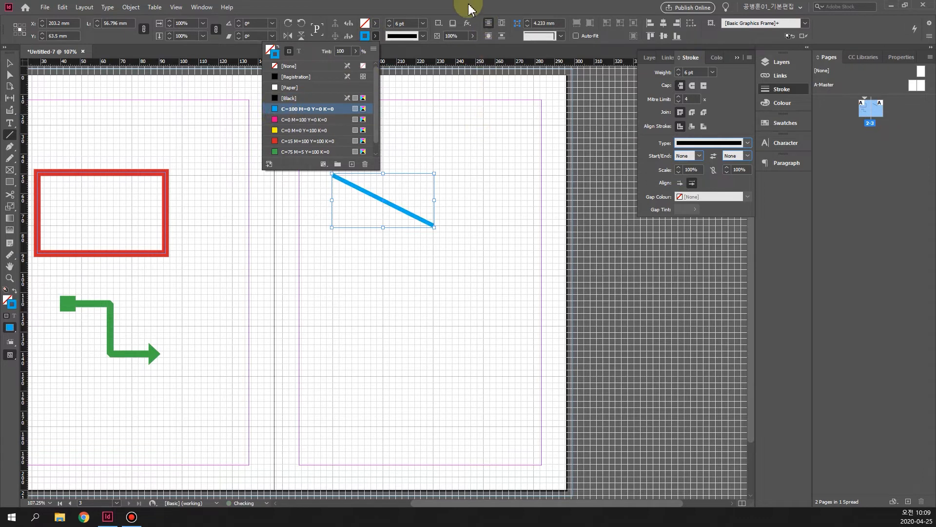
pyautogui.click(454, 8)
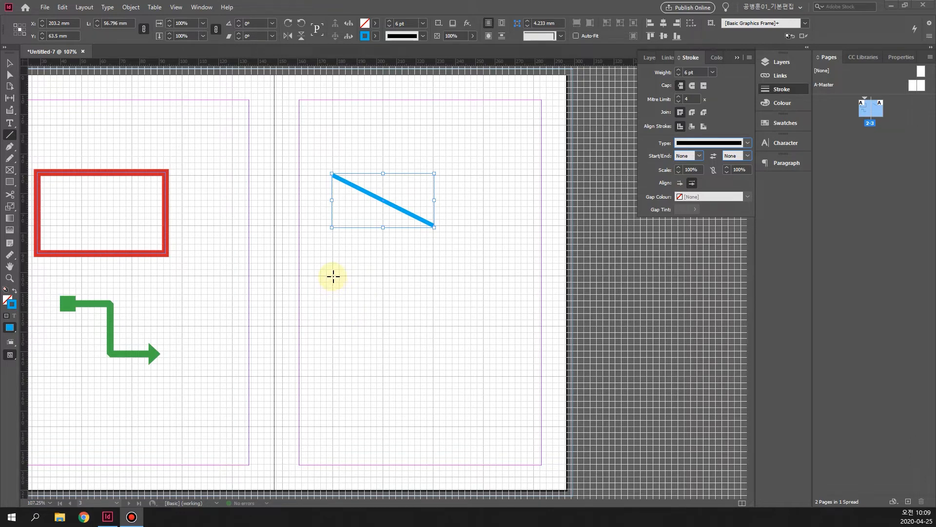
# Draw a horizontal line about 51 mm long below the blue diagonal and a vertical line about 52 mm long beside it
pyautogui.moveTo(333, 276); pyautogui.dragTo(435, 277)
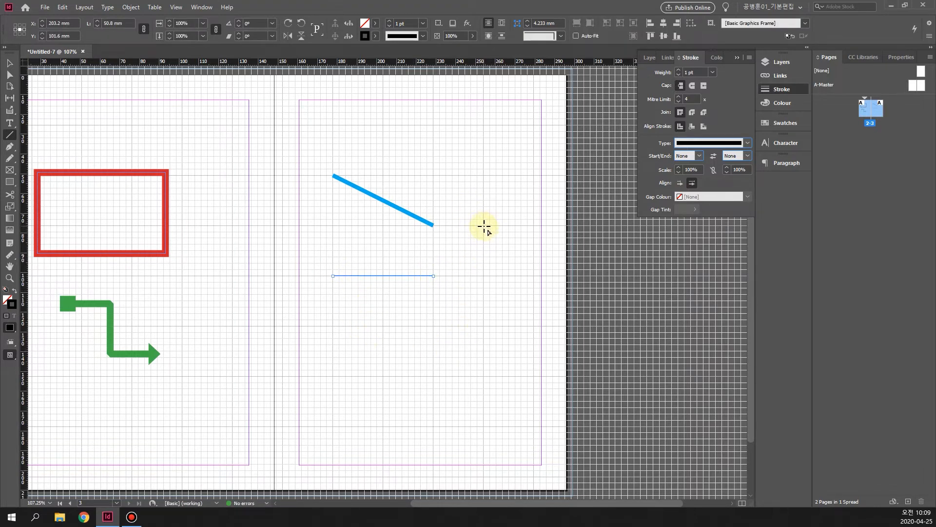
pyautogui.moveTo(484, 226); pyautogui.dragTo(484, 330)
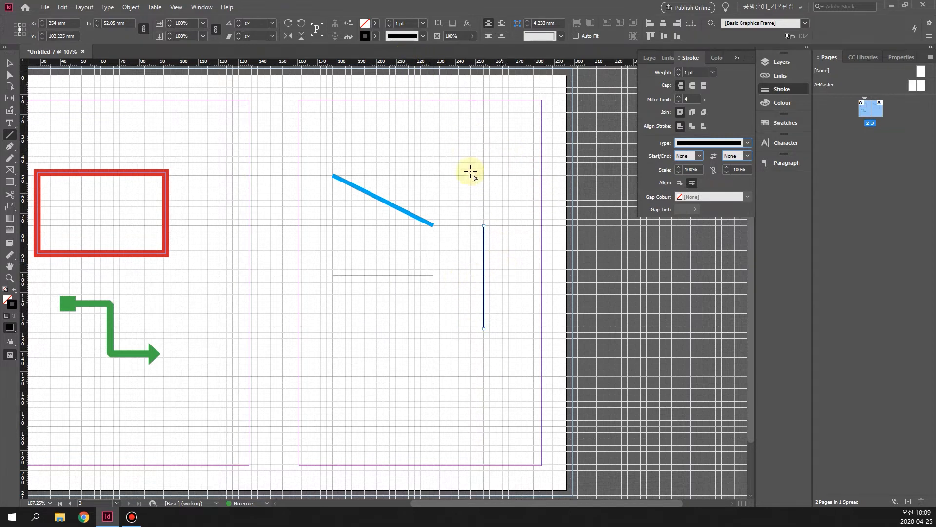
# Set the vertical line's stroke colour to C=100 M=0 Y=0 K=0 and its weight to 3 pt
pyautogui.click(375, 37)
pyautogui.click(307, 110)
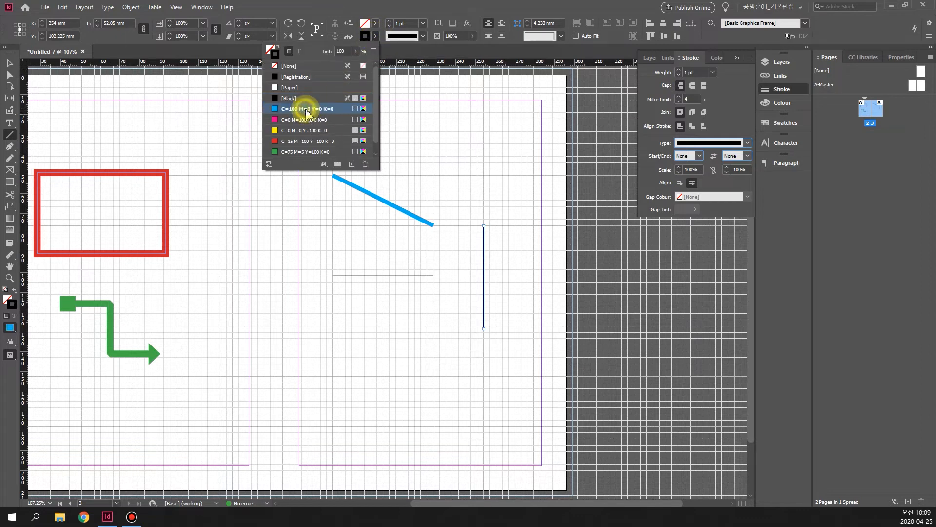
pyautogui.click(388, 21)
pyautogui.click(389, 21)
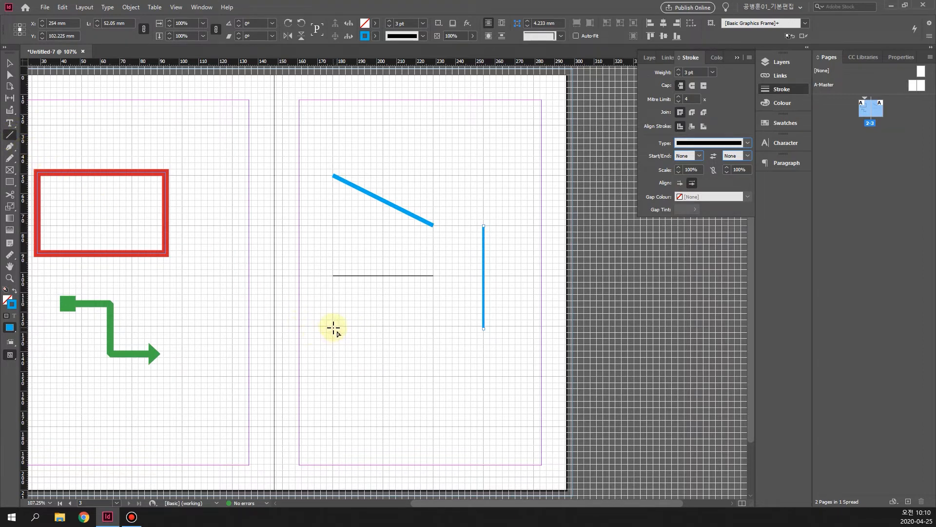
# Draw a 45-degree diagonal line about 72 mm long below the horizontal line
pyautogui.moveTo(333, 326); pyautogui.dragTo(433, 428)
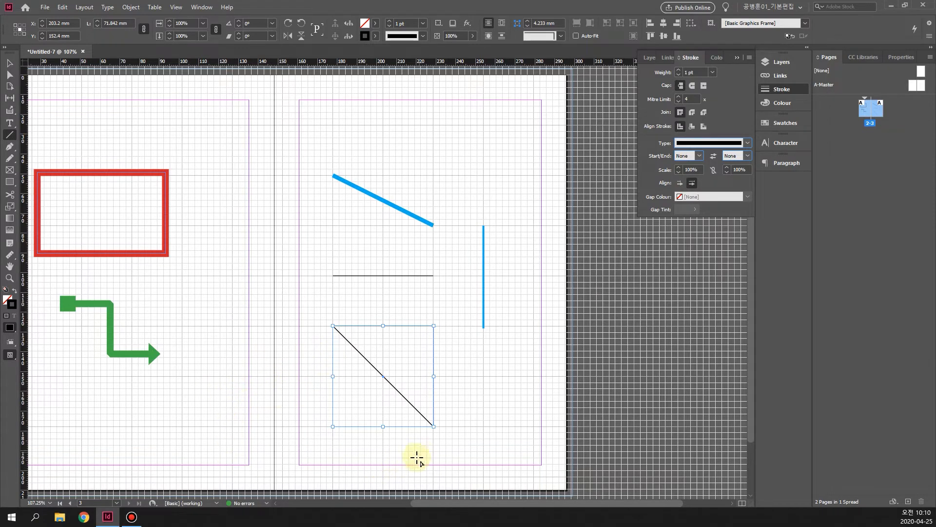
pyautogui.moveTo(449, 504); pyautogui.dragTo(419, 507)
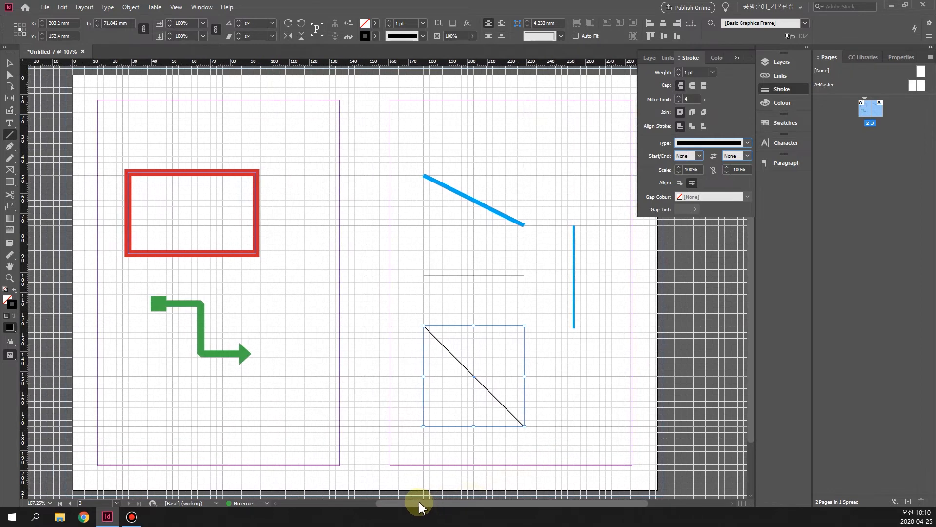
# Activate the Pen tool and review the grid and guide options, including snapping to the document grid
pyautogui.click(13, 149)
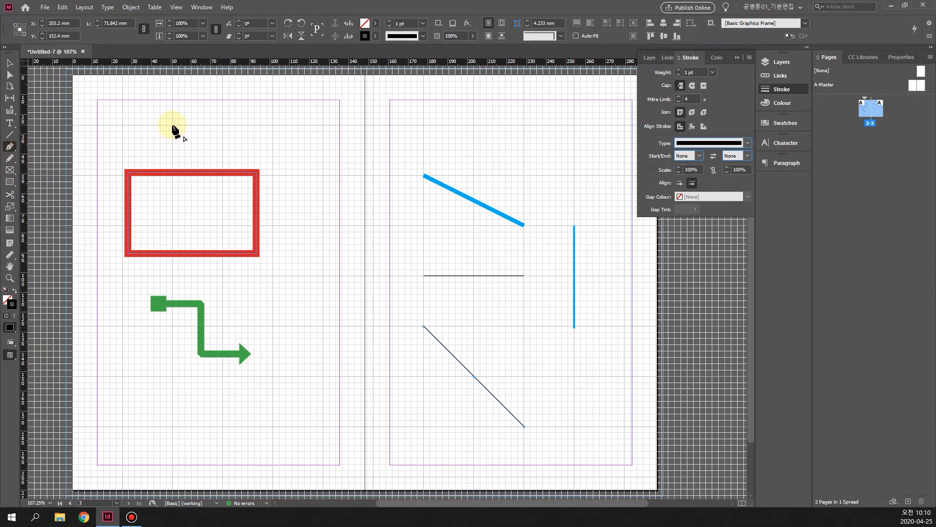
pyautogui.click(175, 7)
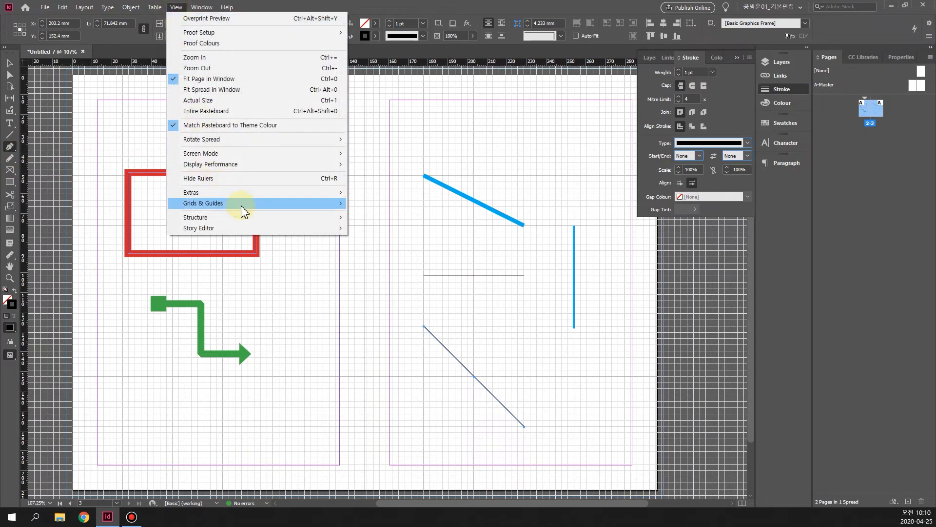
pyautogui.moveTo(247, 166)
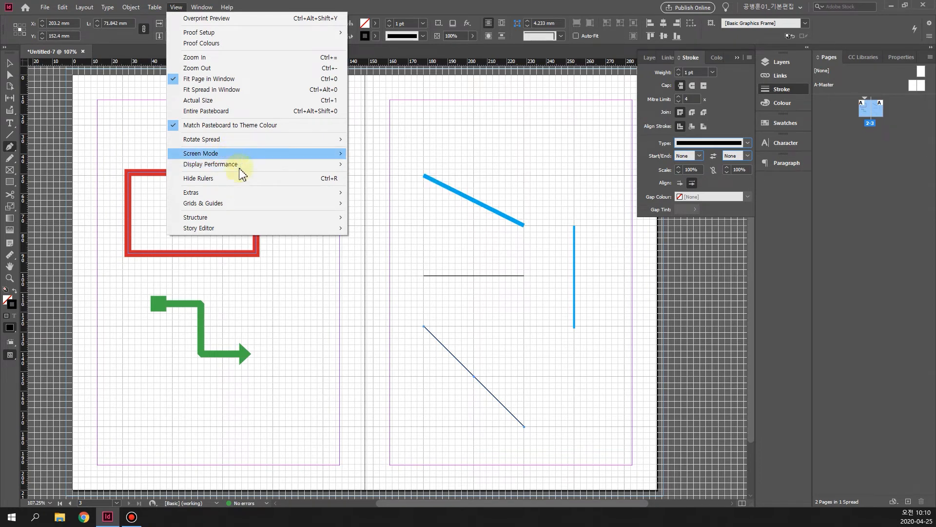
pyautogui.moveTo(249, 210)
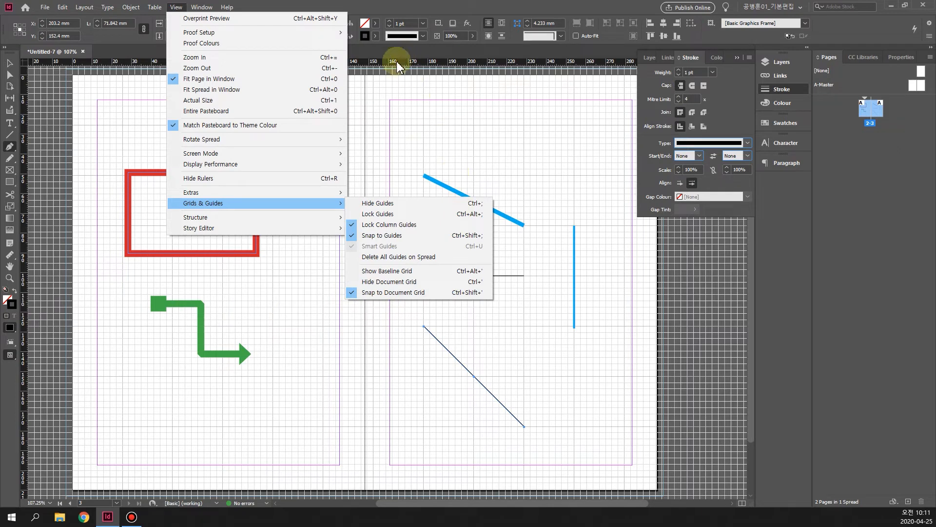
pyautogui.click(344, 10)
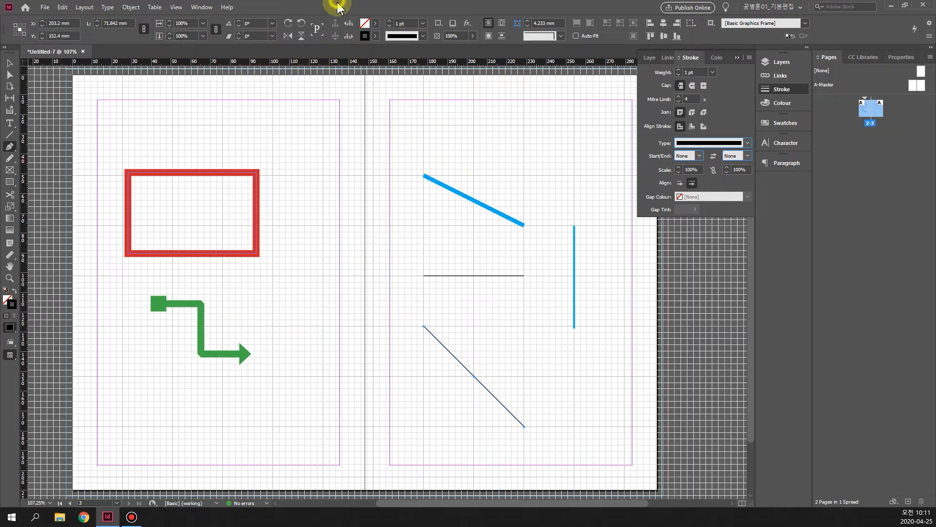
# Draw an open path of three straight segments above and beside the red rectangle, about 86 mm wide and 48 mm high
pyautogui.click(172, 125)
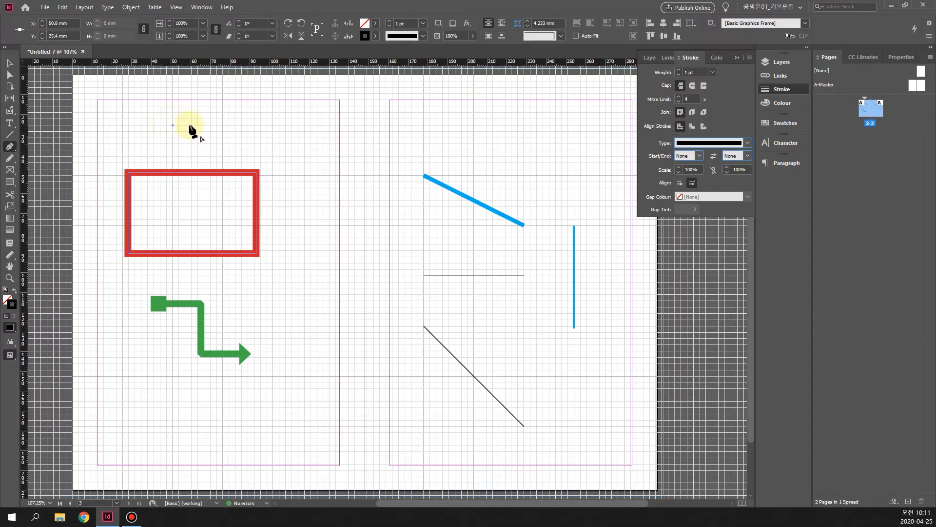
pyautogui.click(298, 125)
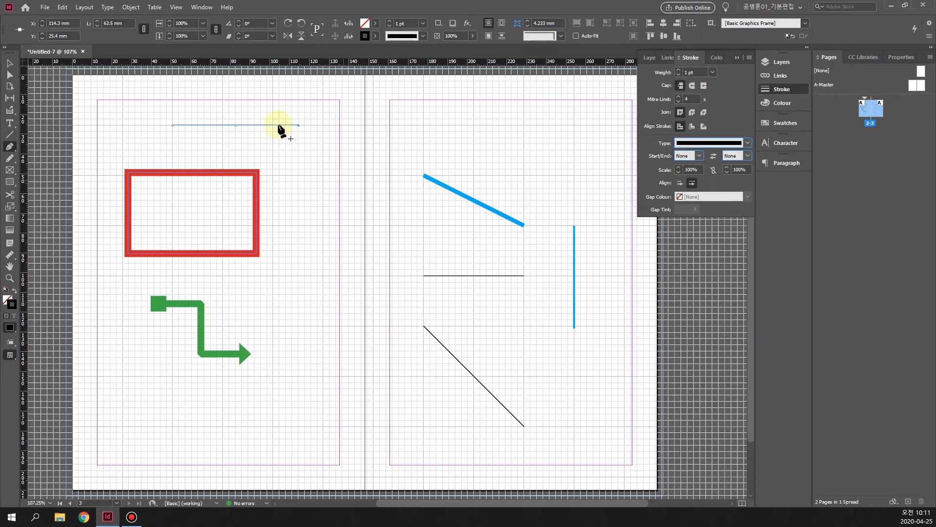
pyautogui.click(342, 169)
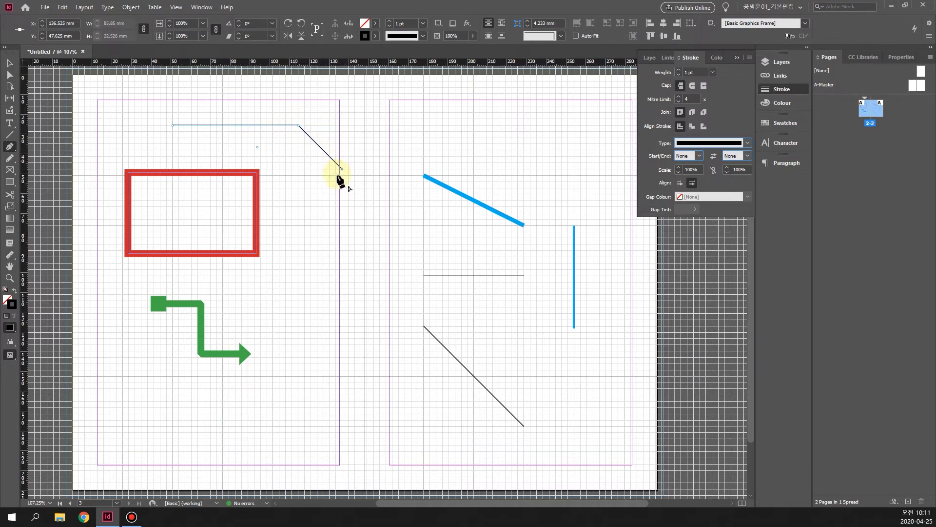
pyautogui.click(293, 218)
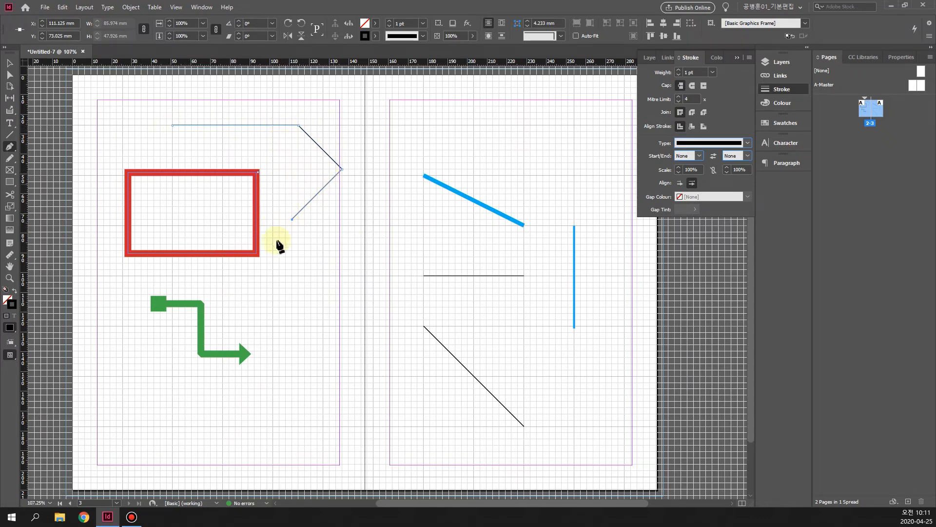
pyautogui.click(8, 66)
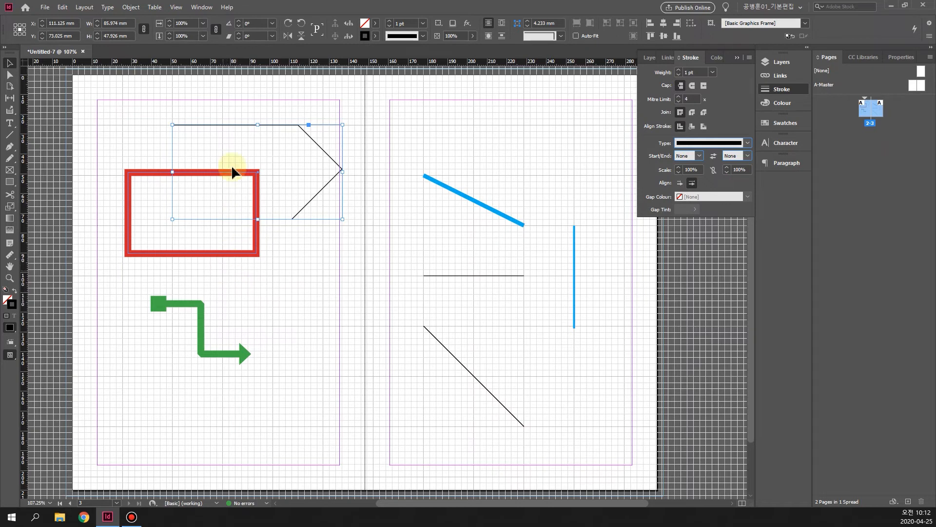
# Start a Pen path below the green arrow with a horizontal segment about 51 mm long, followed by an upward-bulging arc ending on the facing page
pyautogui.click(9, 147)
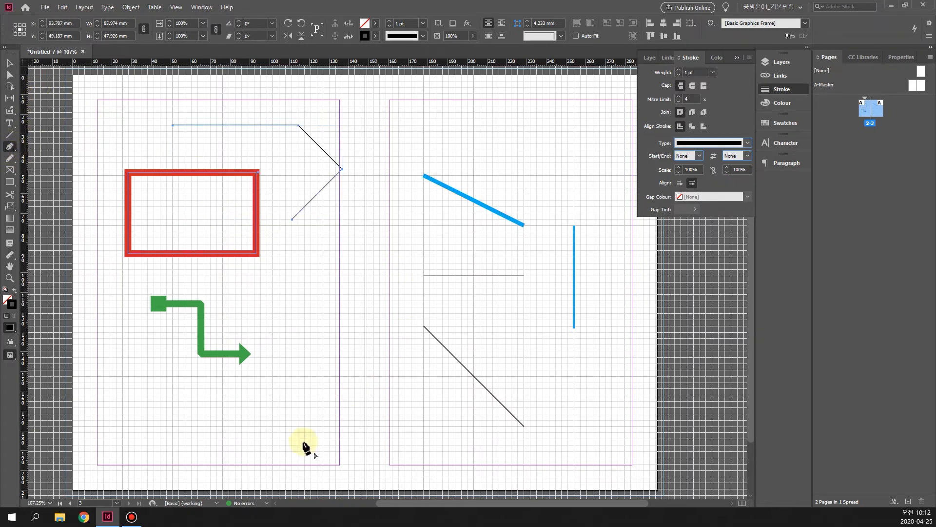
pyautogui.click(223, 426)
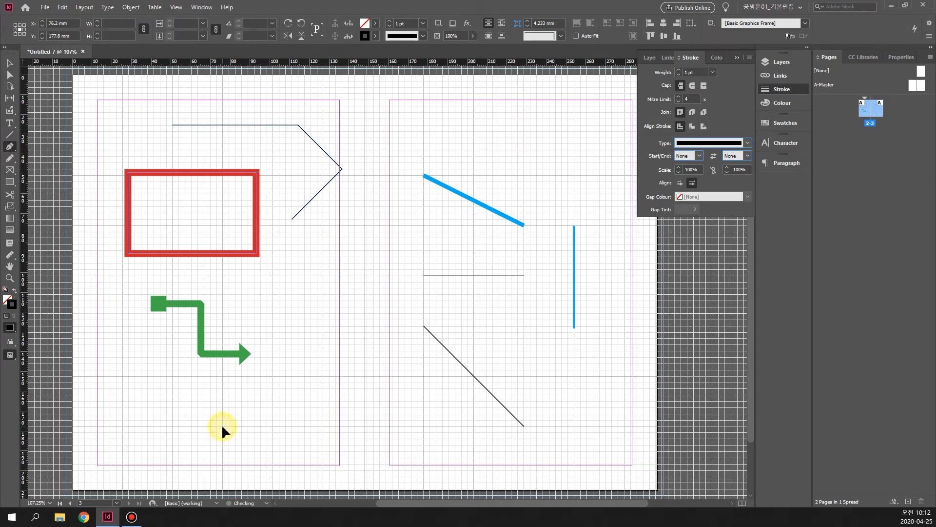
pyautogui.click(323, 426)
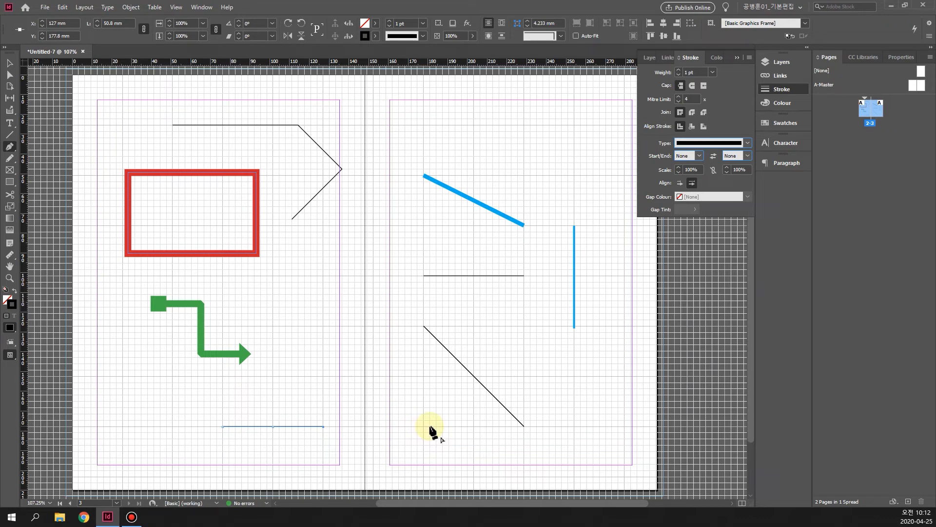
pyautogui.moveTo(431, 427); pyautogui.dragTo(489, 493)
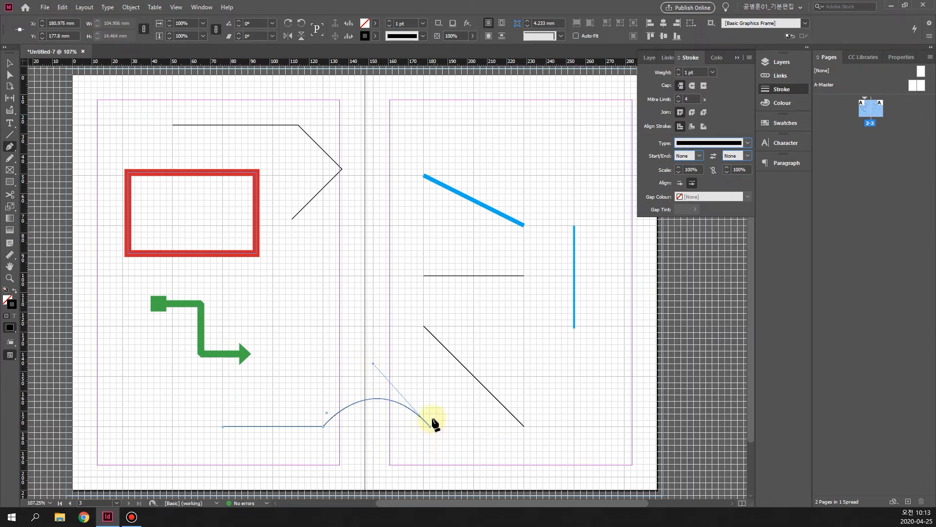
# Extend the Pen path with two more curves curling up and back to the facing page, retracting the outgoing handle at each new anchor
pyautogui.click(390, 326)
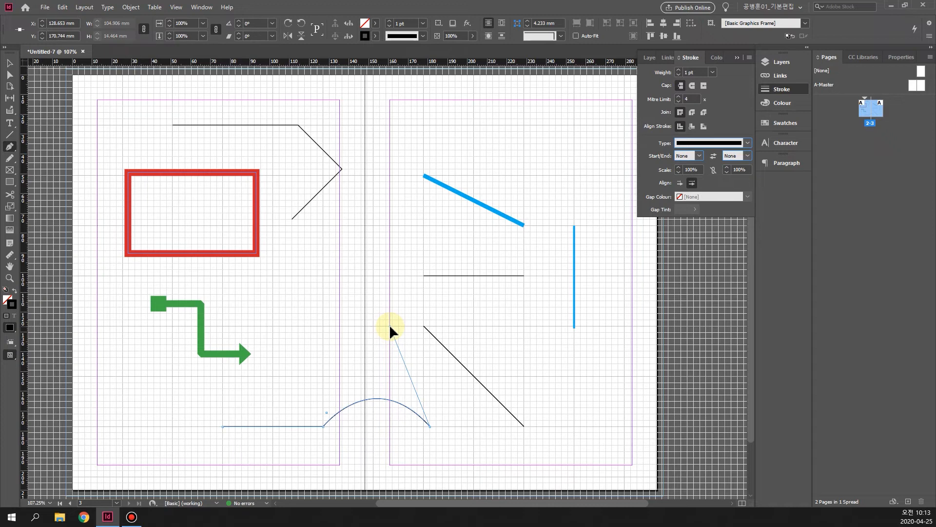
pyautogui.moveTo(389, 327); pyautogui.dragTo(328, 384)
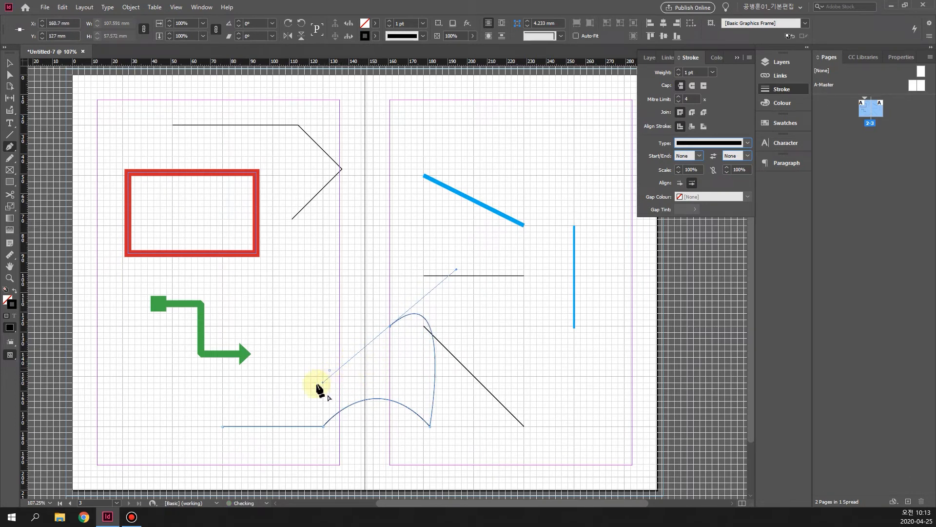
pyautogui.click(390, 327)
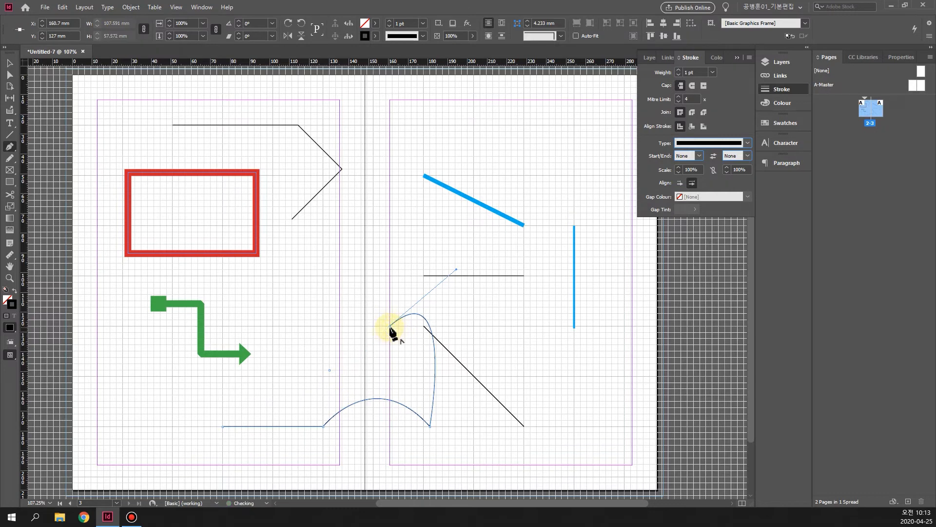
pyautogui.click(304, 350)
pyautogui.moveTo(303, 350); pyautogui.dragTo(257, 294)
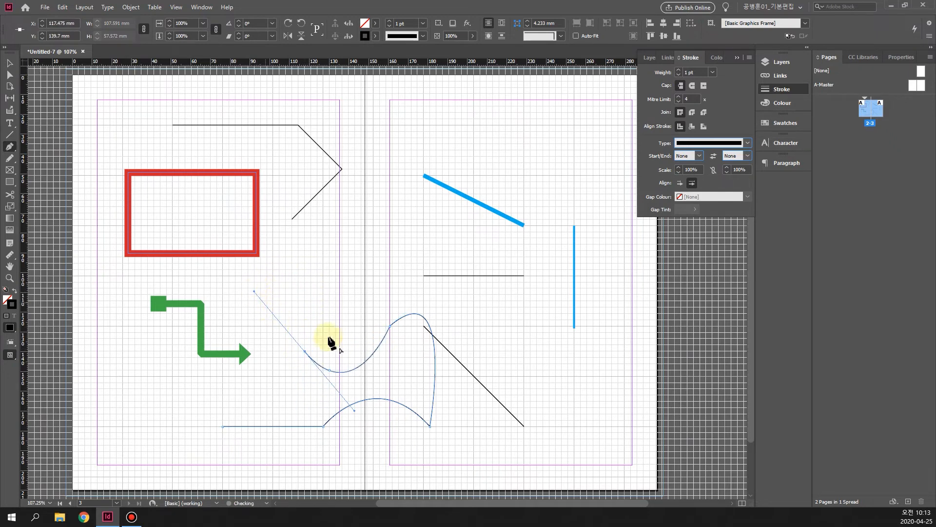
pyautogui.click(304, 352)
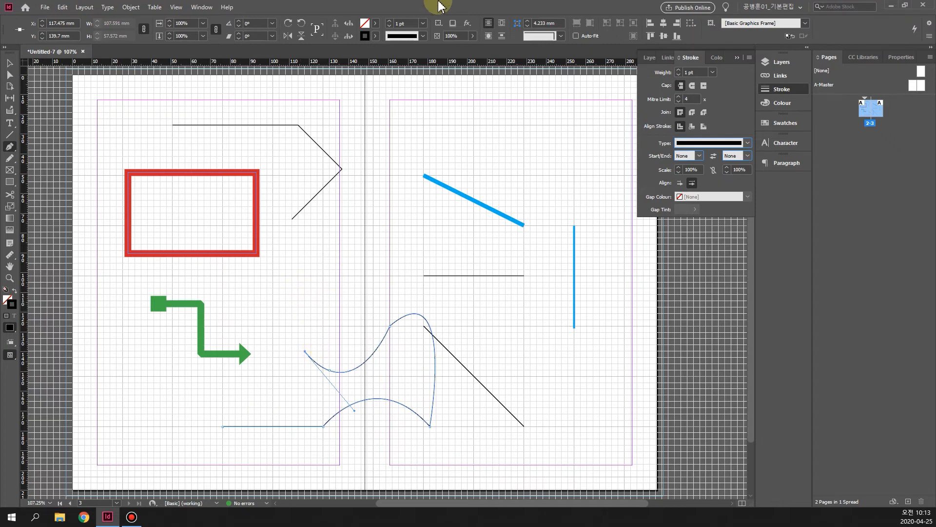
# Set the curved path's stroke weight to 9 pt and its stroke colour to C=75 M=5 Y=100 K=0
pyautogui.click(390, 21)
pyautogui.click(390, 22)
pyautogui.click(390, 21)
pyautogui.click(390, 21)
pyautogui.click(389, 21)
pyautogui.click(390, 21)
pyautogui.click(390, 22)
pyautogui.click(390, 21)
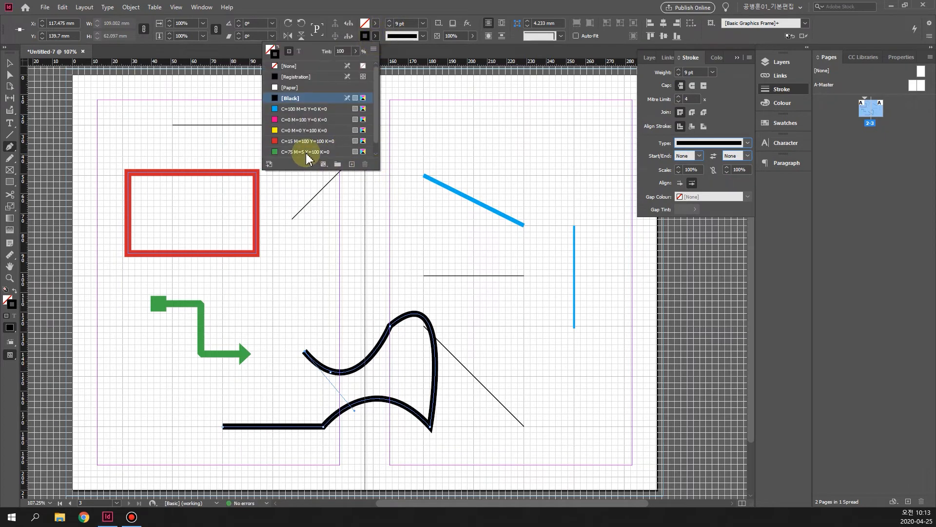
pyautogui.click(303, 152)
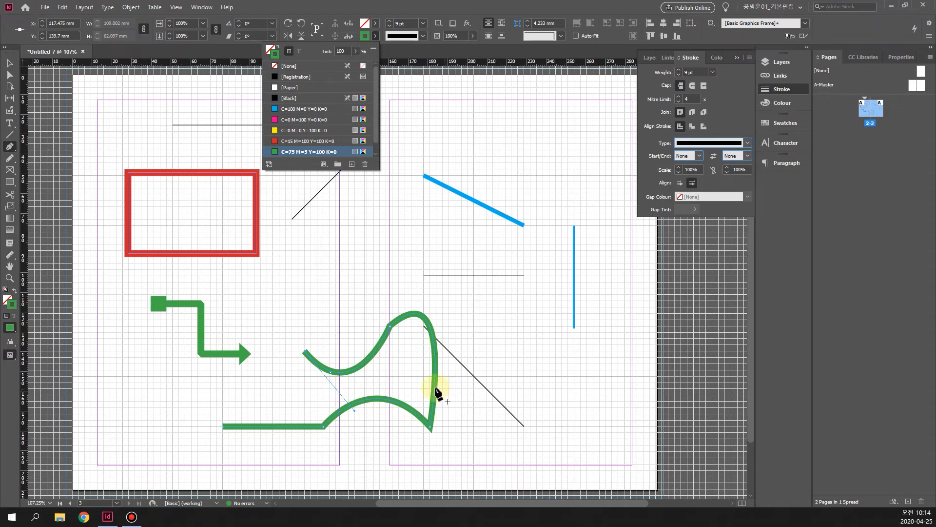
pyautogui.click(335, 3)
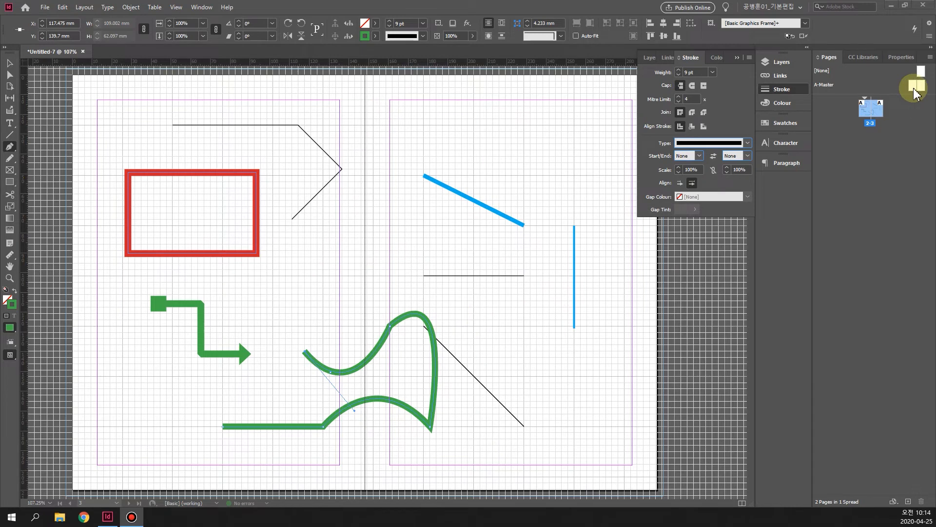
# Add two new pages as a spread after pages 2-3, and hide the document grid
pyautogui.moveTo(916, 87); pyautogui.dragTo(881, 118)
pyautogui.rightClick(882, 117)
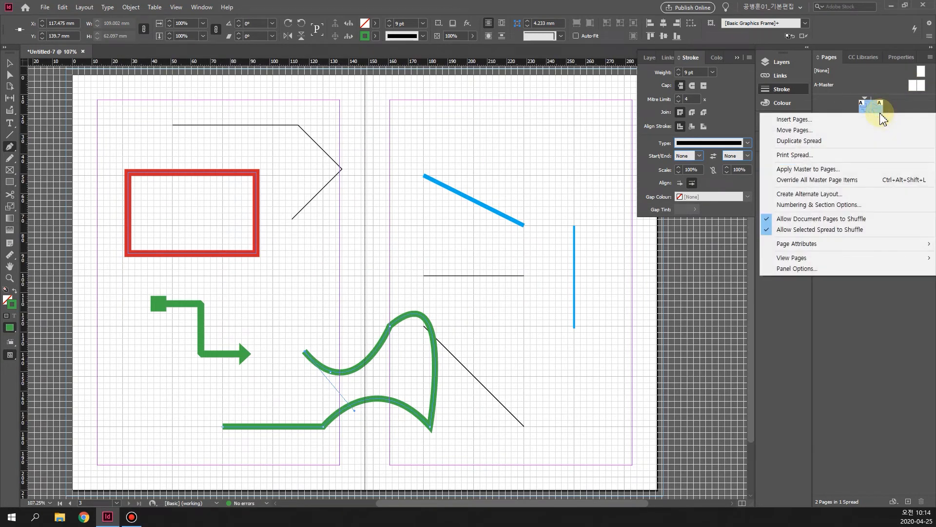
pyautogui.click(909, 502)
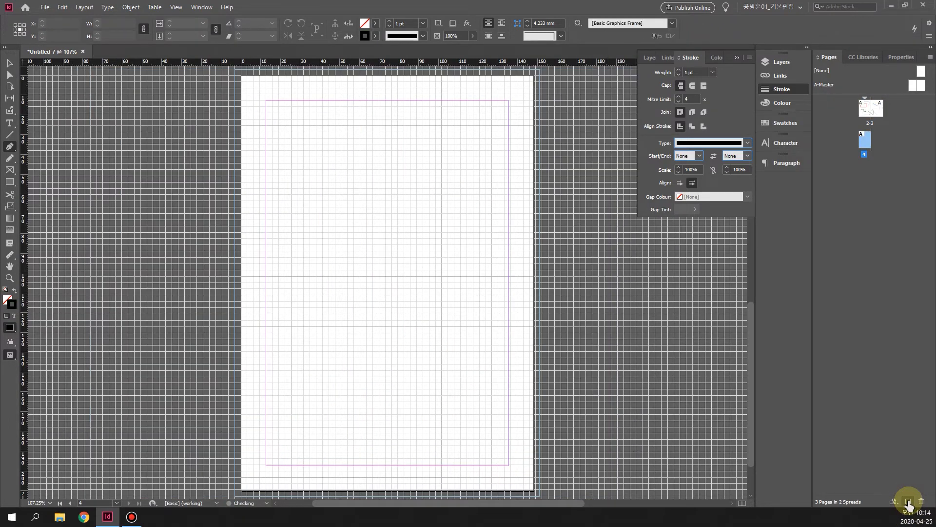
pyautogui.click(909, 503)
pyautogui.moveTo(501, 502); pyautogui.dragTo(455, 500)
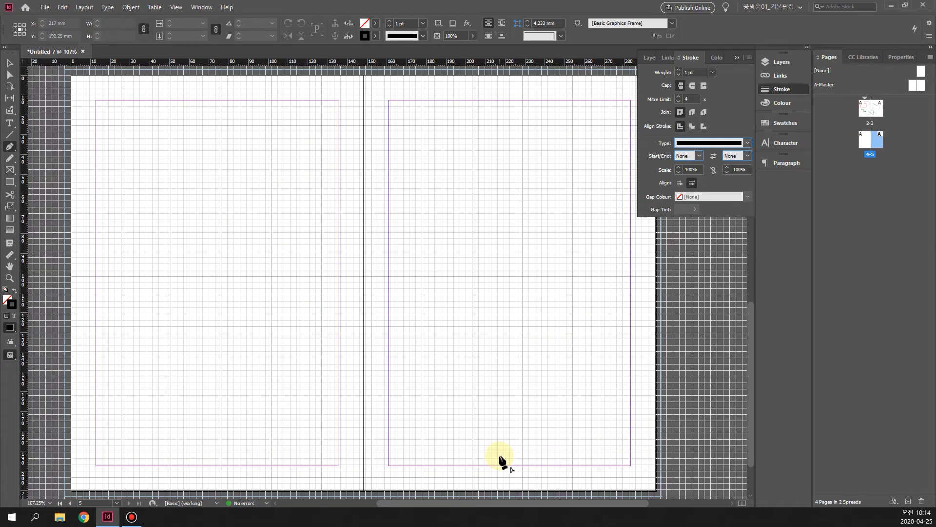
pyautogui.hotkey('ctrl', "'")
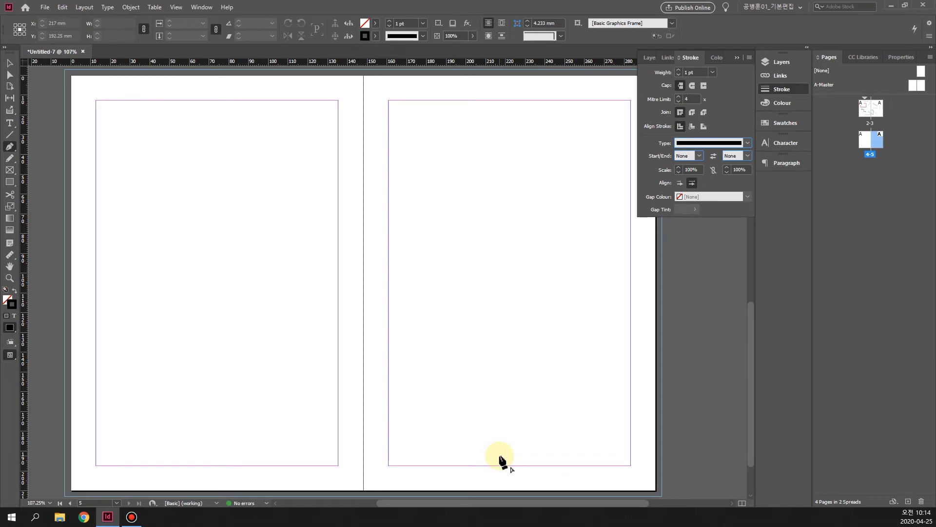
# Draw a rectangle about 54 by 28.5 mm near the top of page 4 and a square about 32 mm wide below it
pyautogui.click(10, 183)
pyautogui.moveTo(114, 122); pyautogui.dragTo(221, 179)
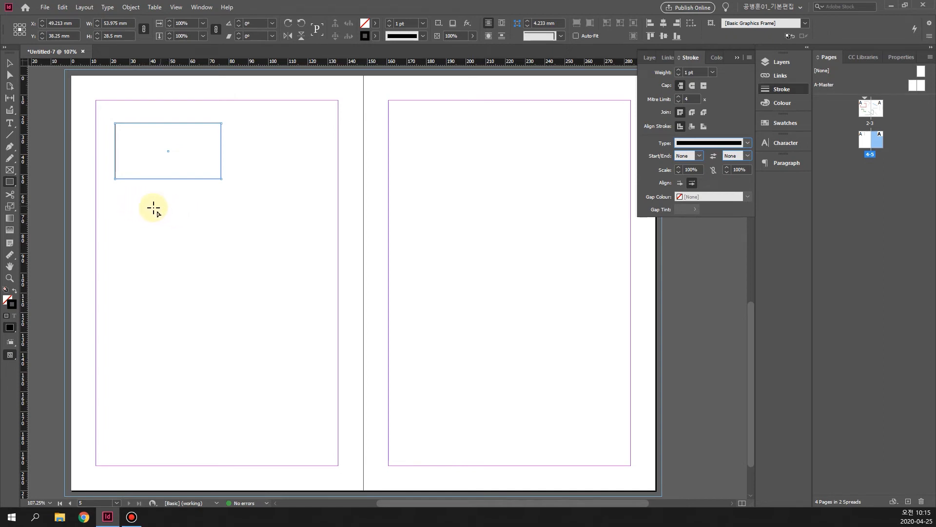
pyautogui.moveTo(123, 205); pyautogui.dragTo(196, 268)
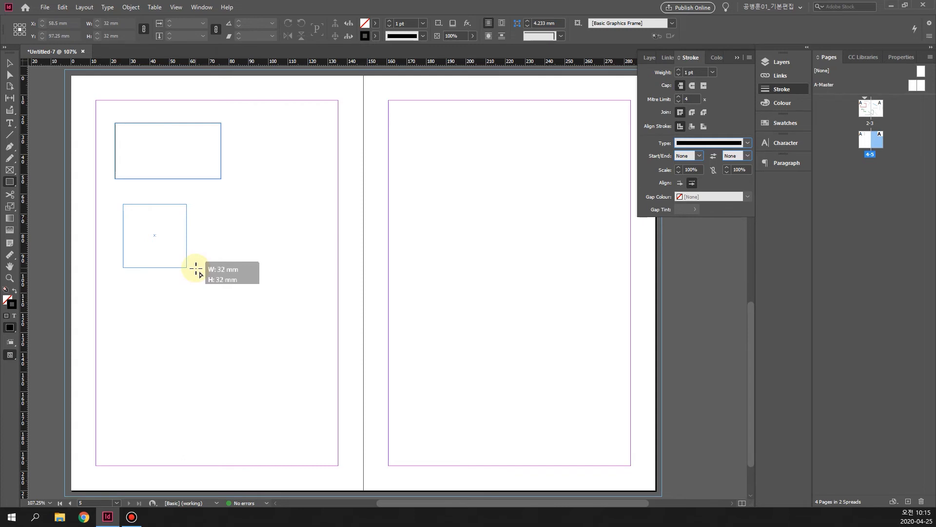
pyautogui.moveTo(196, 268); pyautogui.dragTo(196, 268)
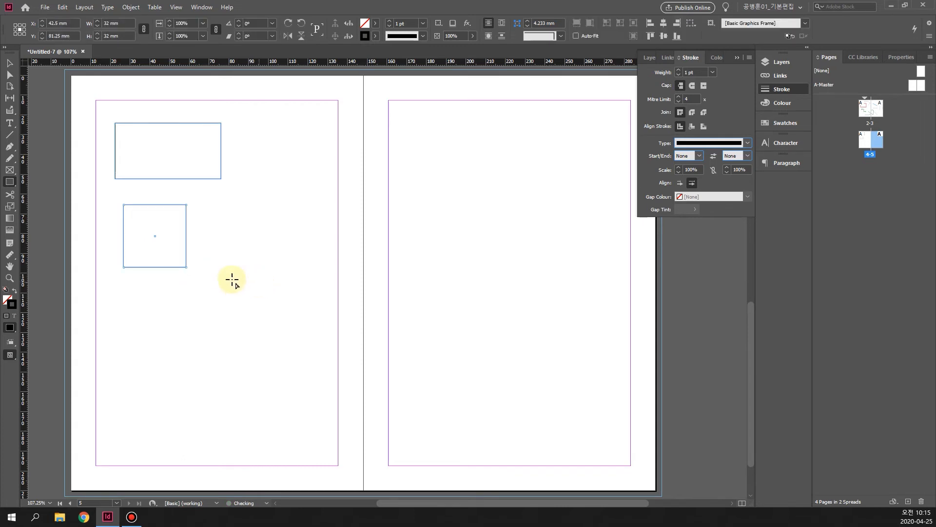
# Draw a circle about 41 mm in diameter with the Ellipse tool beside the rectangle and square on page 4
pyautogui.click(10, 182)
pyautogui.click(49, 204)
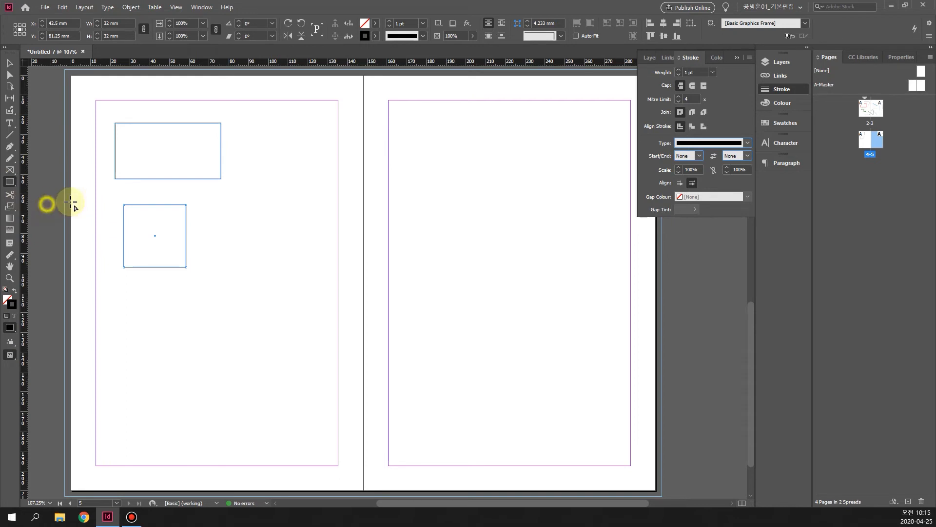
pyautogui.moveTo(277, 157); pyautogui.dragTo(372, 240)
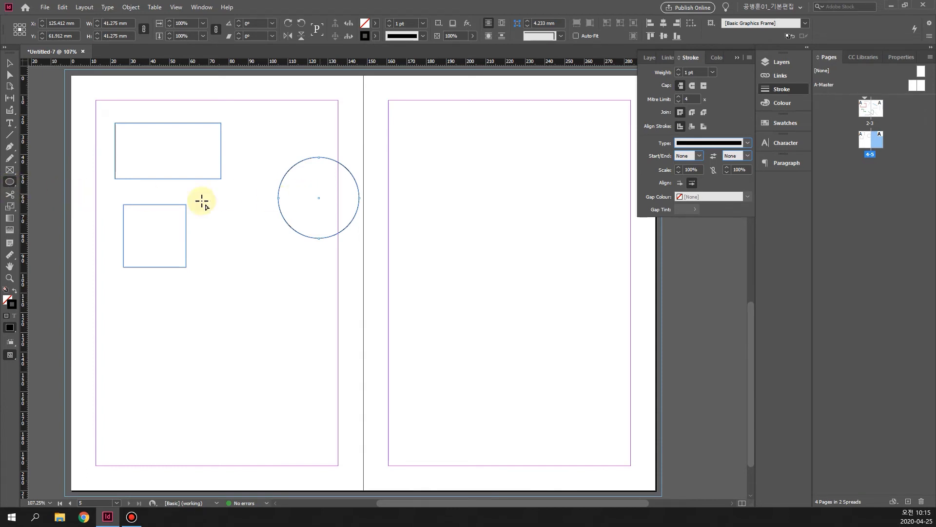
pyautogui.click(10, 182)
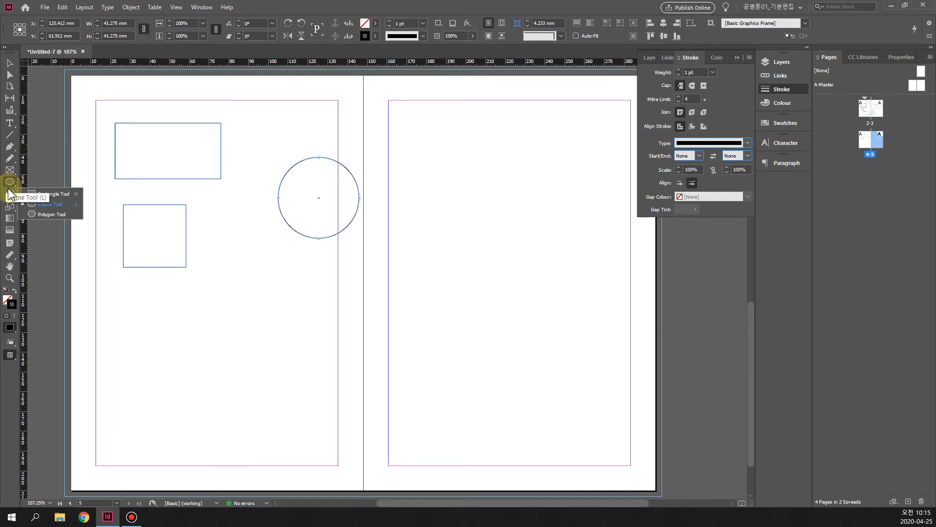
pyautogui.click(39, 208)
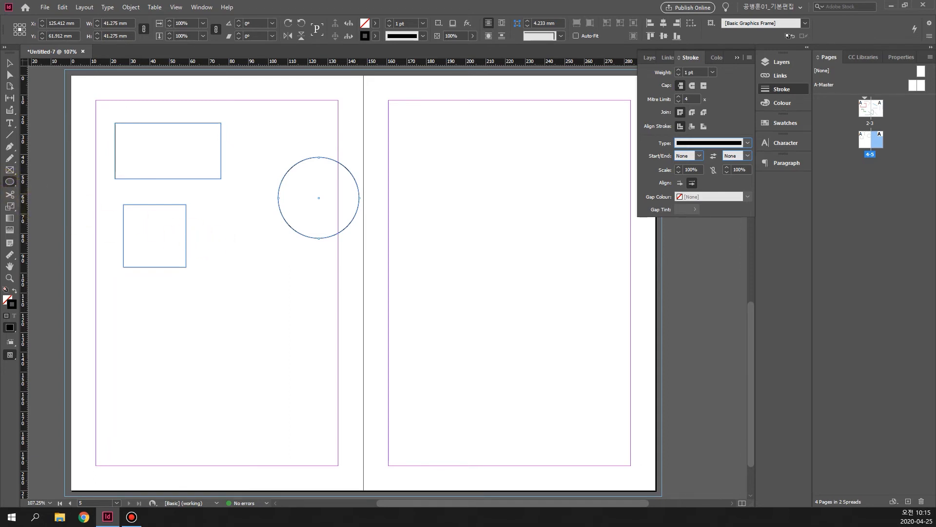
pyautogui.click(419, 195)
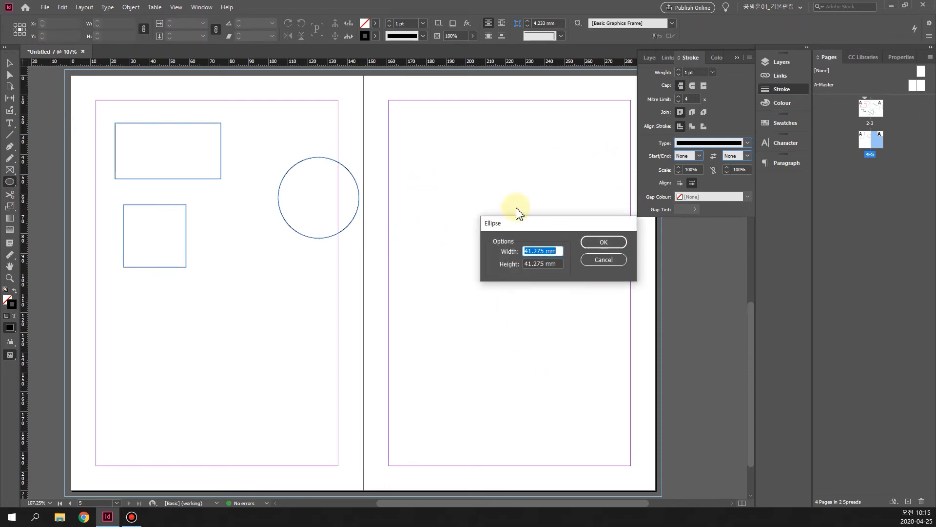
pyautogui.moveTo(521, 227); pyautogui.dragTo(417, 135)
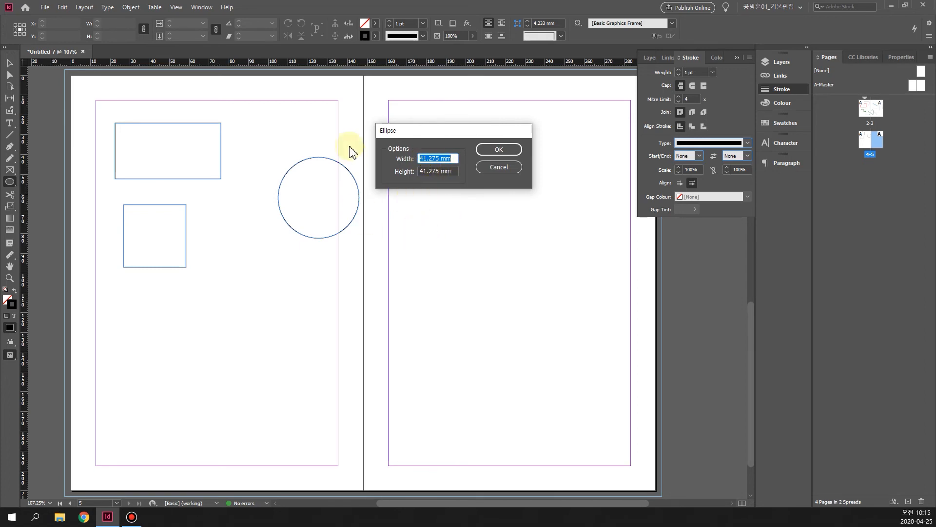
pyautogui.click(499, 166)
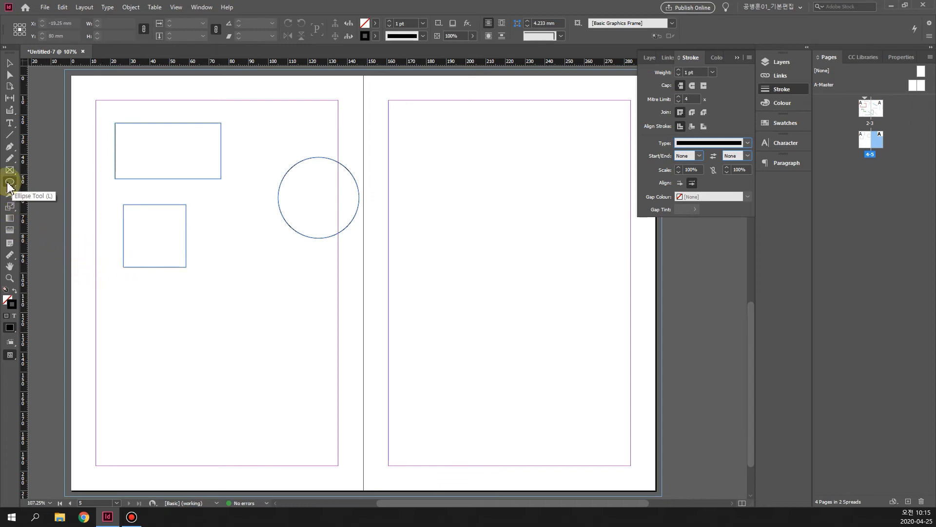
# Draw a six-pointed star about 59 by 51 mm with the Polygon tool in the upper part of page 5
pyautogui.moveTo(15, 183); pyautogui.dragTo(46, 213)
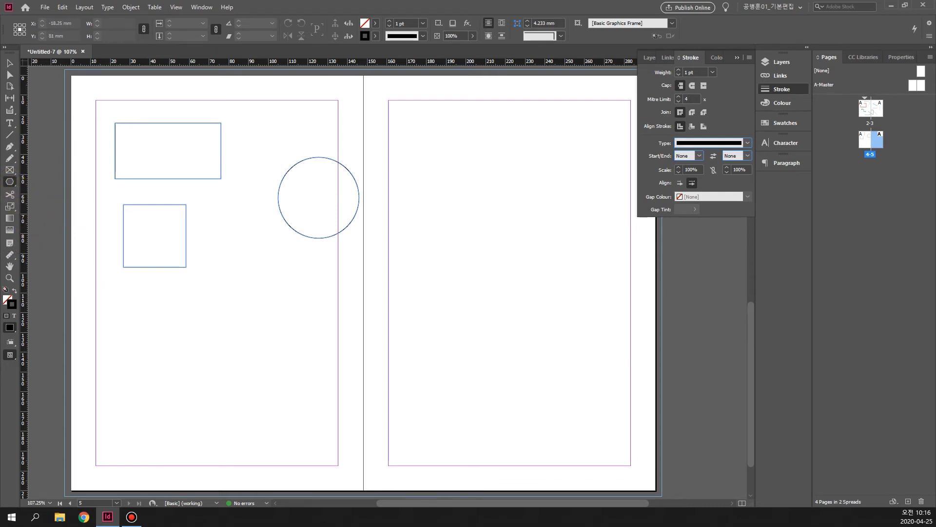
pyautogui.moveTo(407, 143); pyautogui.dragTo(538, 245)
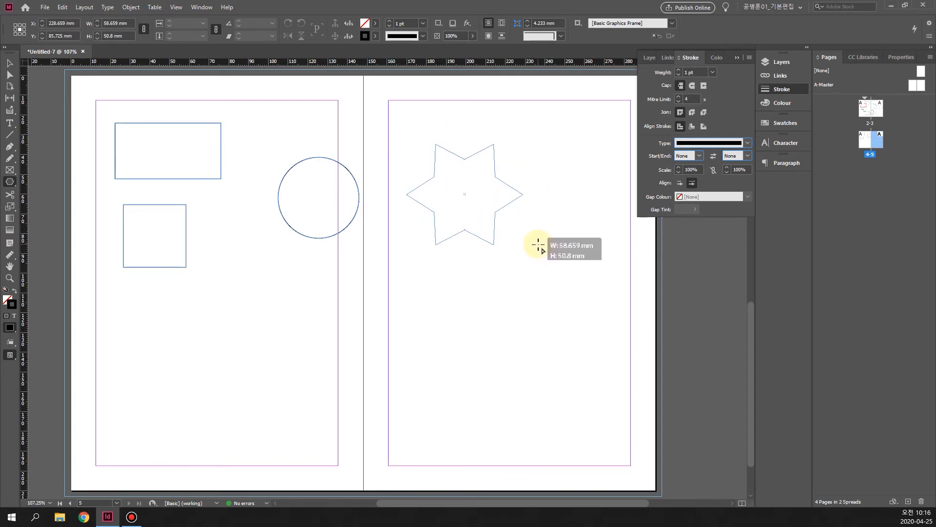
pyautogui.moveTo(539, 245)
pyautogui.mouseDown()
pyautogui.moveTo(483, 211)
pyautogui.moveTo(535, 244)
pyautogui.mouseUp()
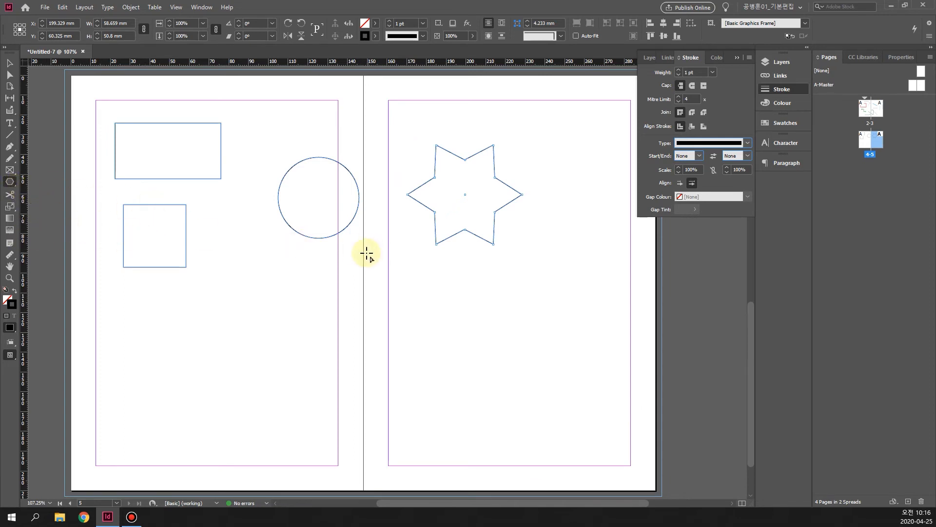
# Set the Polygon tool to 5 sides and draw a five-pointed star about 37 by 35 mm below the circle on page 4
pyautogui.click(10, 183)
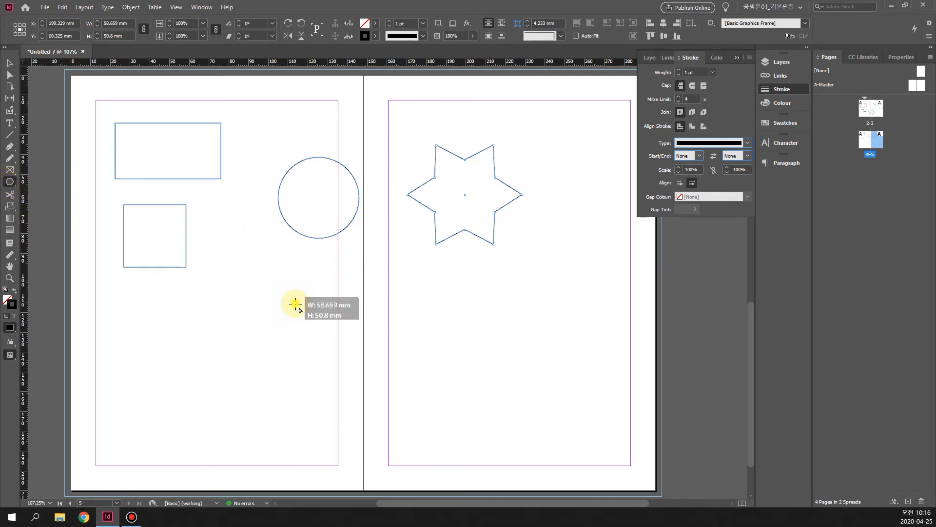
pyautogui.click(262, 335)
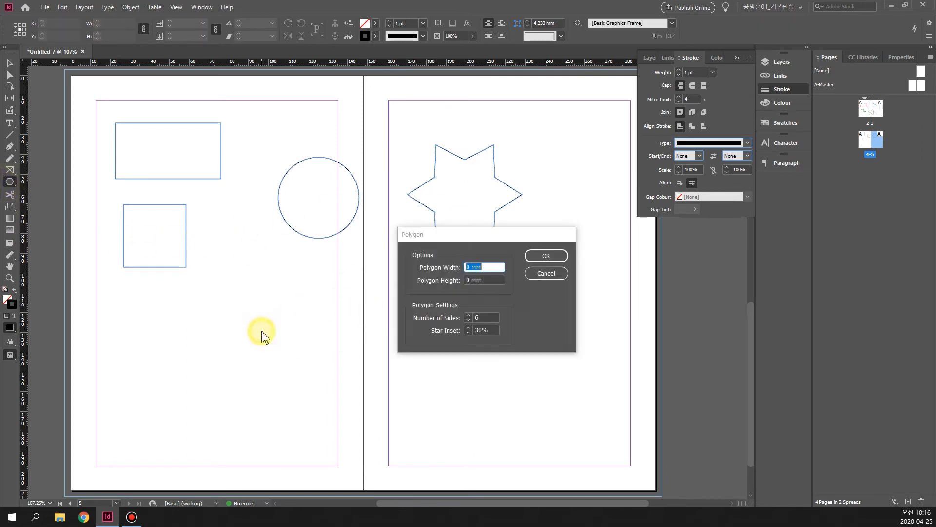
pyautogui.moveTo(482, 234); pyautogui.dragTo(271, 280)
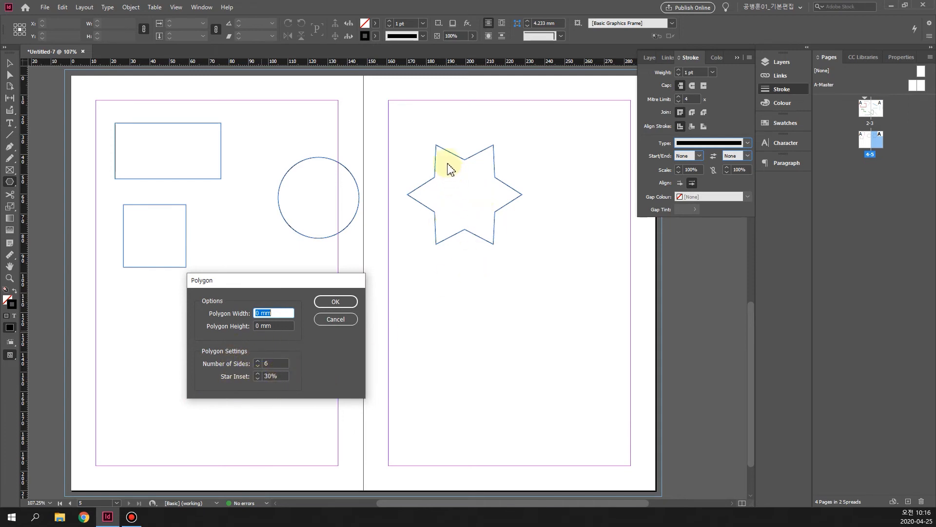
pyautogui.doubleClick(269, 364)
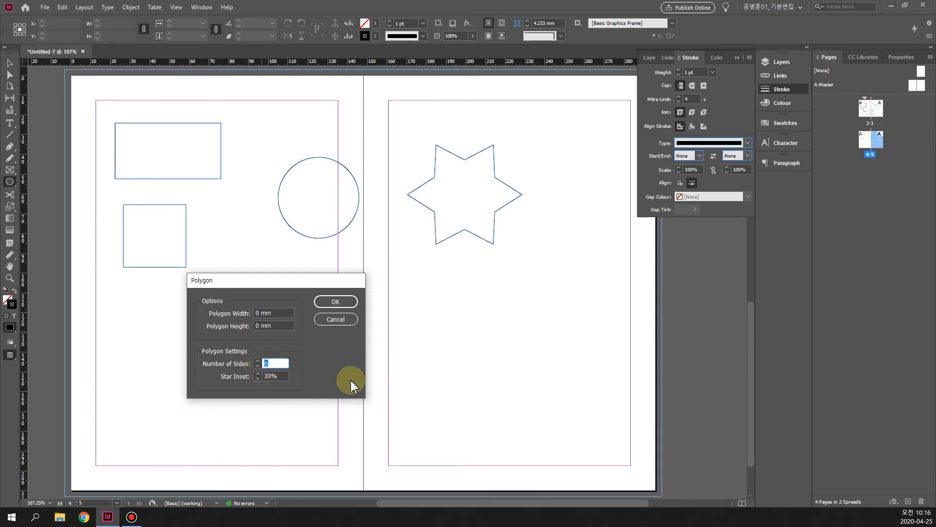
pyautogui.write('5')
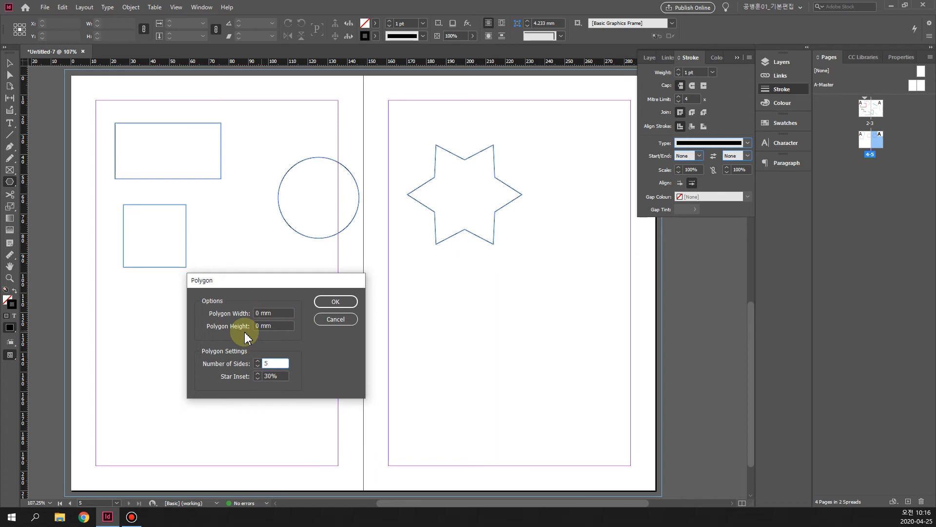
pyautogui.click(336, 302)
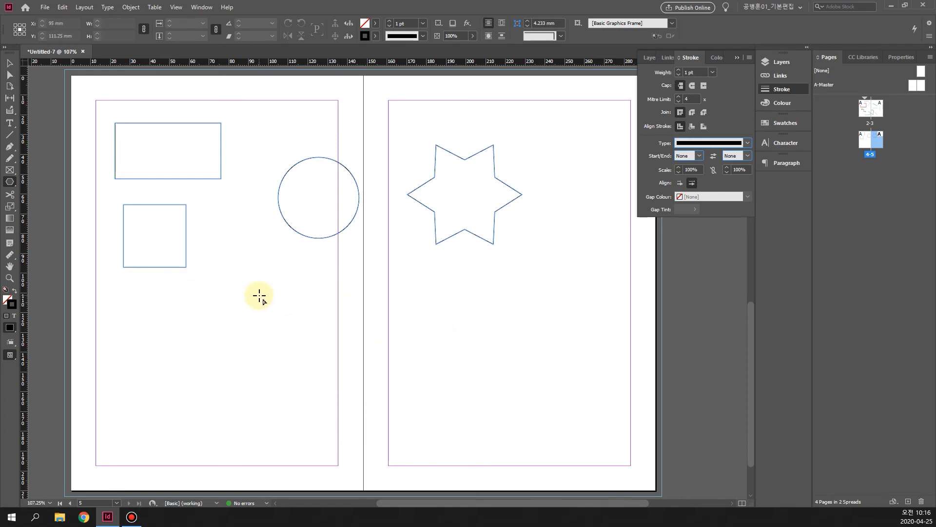
pyautogui.moveTo(254, 292); pyautogui.dragTo(328, 379)
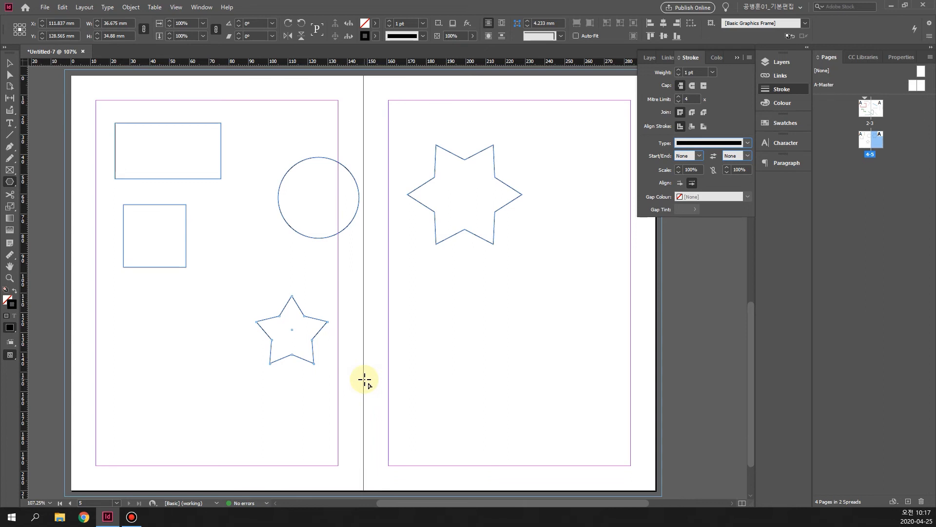
# Select the rectangle near the top of page 4 and open its Corner Options
pyautogui.click(9, 62)
pyautogui.click(207, 179)
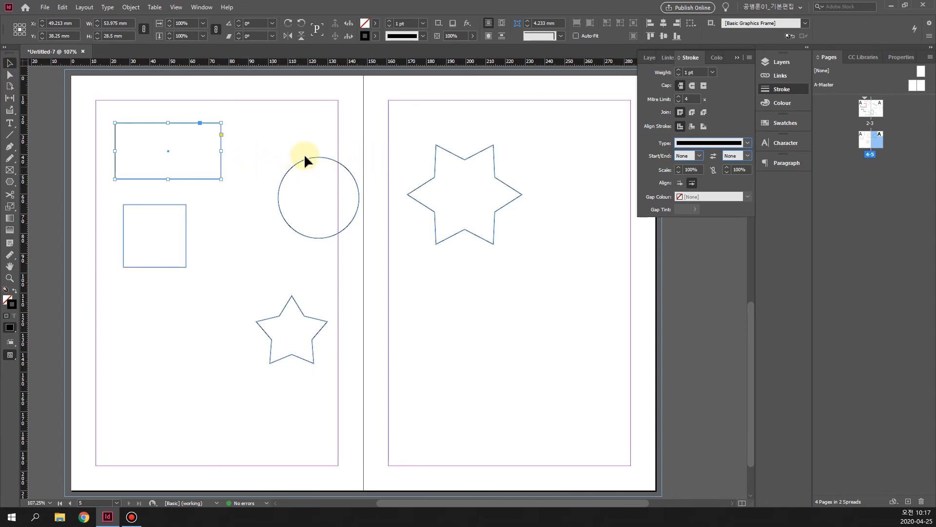
pyautogui.click(911, 57)
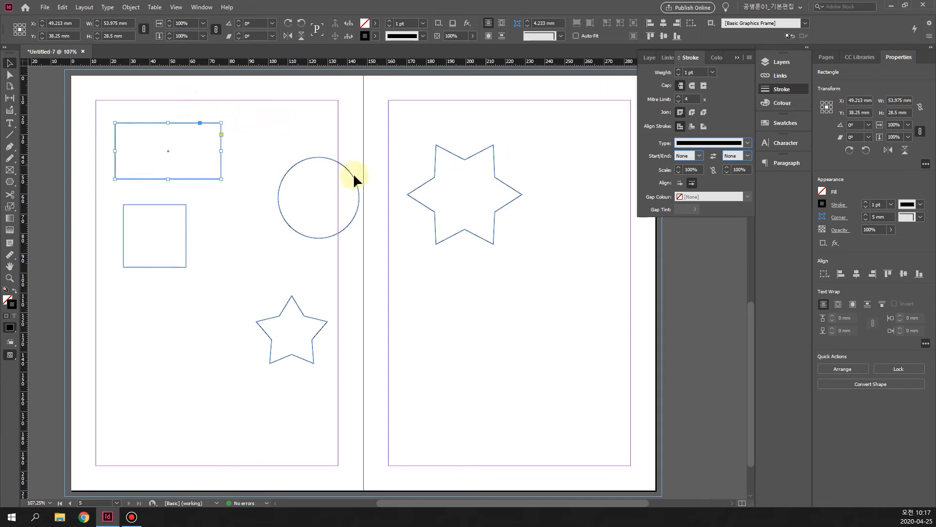
pyautogui.click(129, 8)
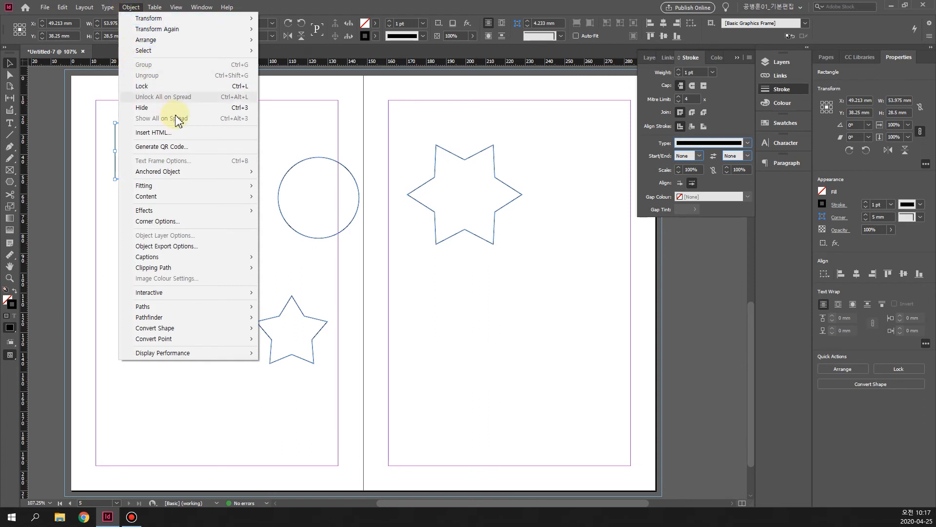
pyautogui.click(172, 225)
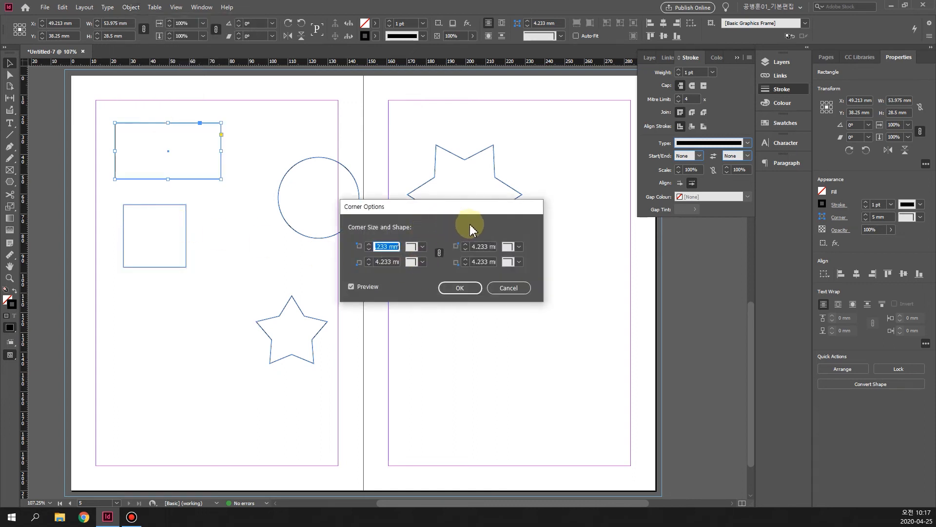
pyautogui.moveTo(456, 220); pyautogui.dragTo(475, 175)
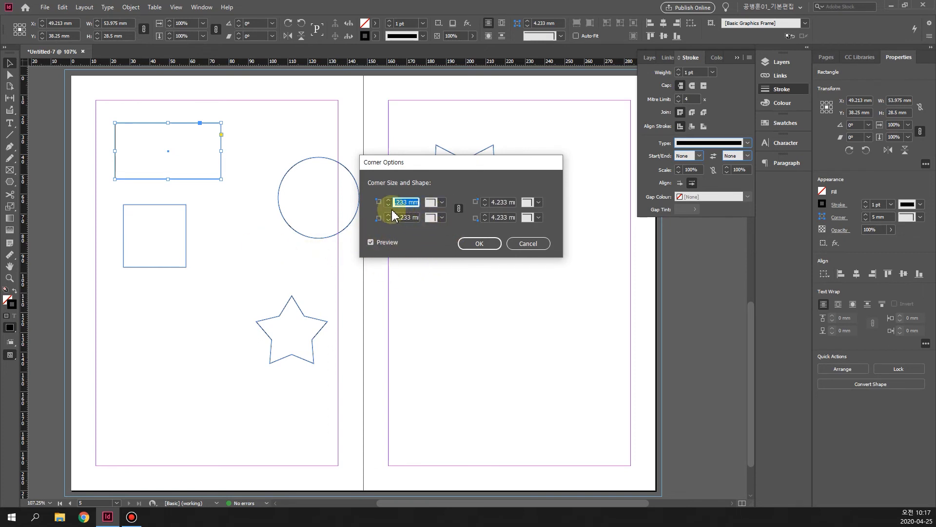
# Try the Fancy and Rounded corner shapes on the rectangle, toggling the preview to compare
pyautogui.click(441, 203)
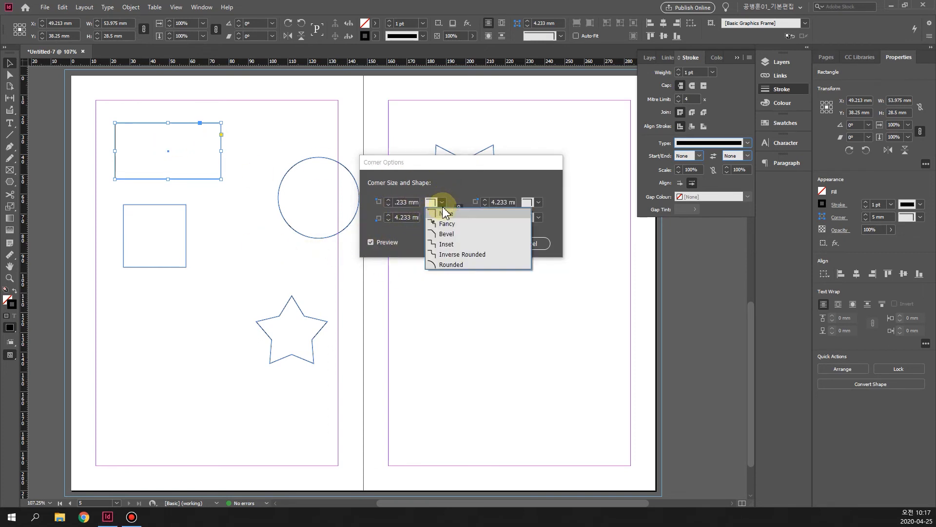
pyautogui.click(451, 223)
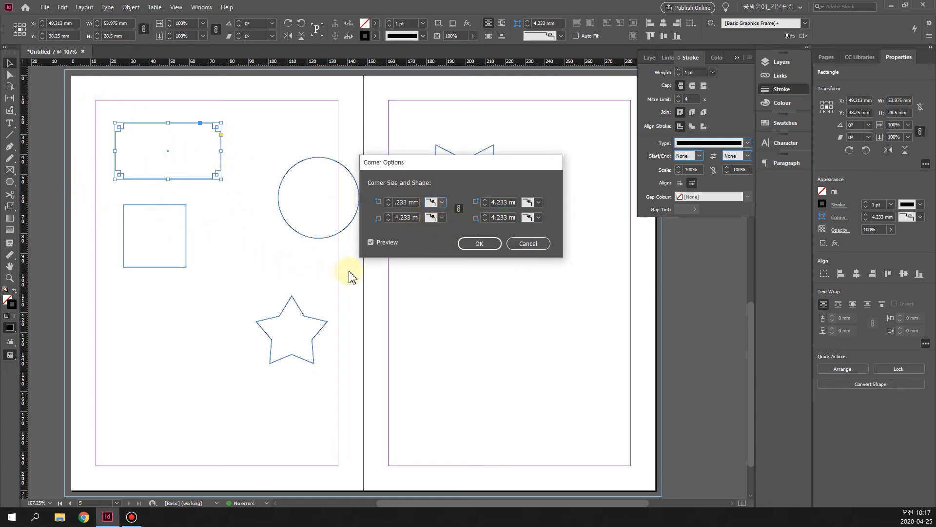
pyautogui.click(370, 243)
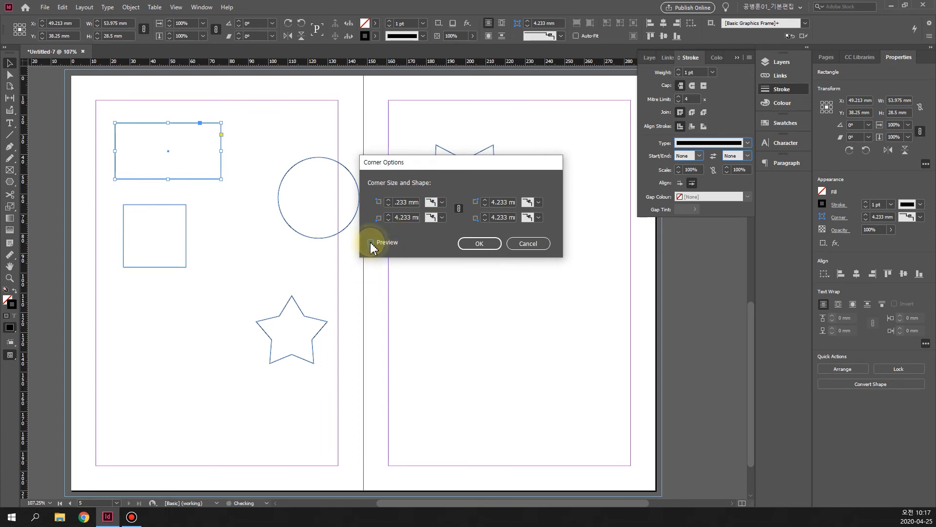
pyautogui.click(371, 242)
pyautogui.click(439, 202)
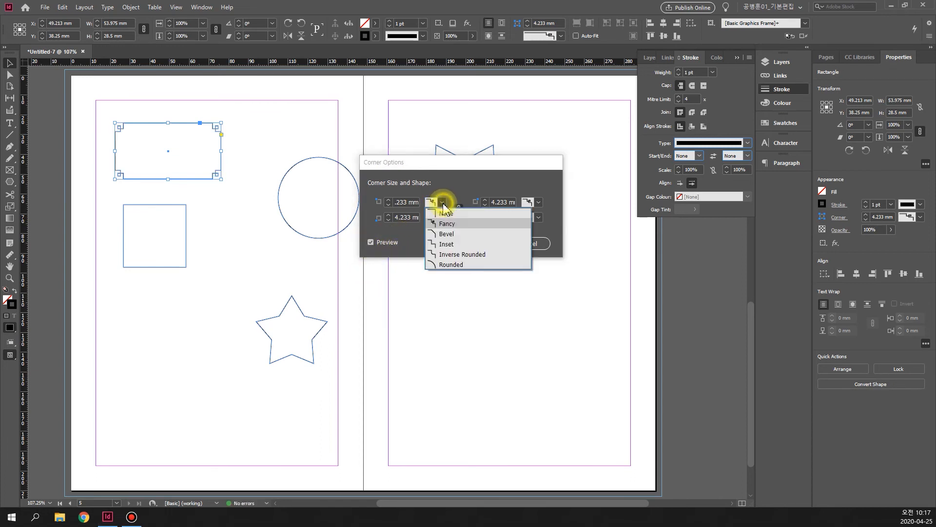
pyautogui.click(462, 264)
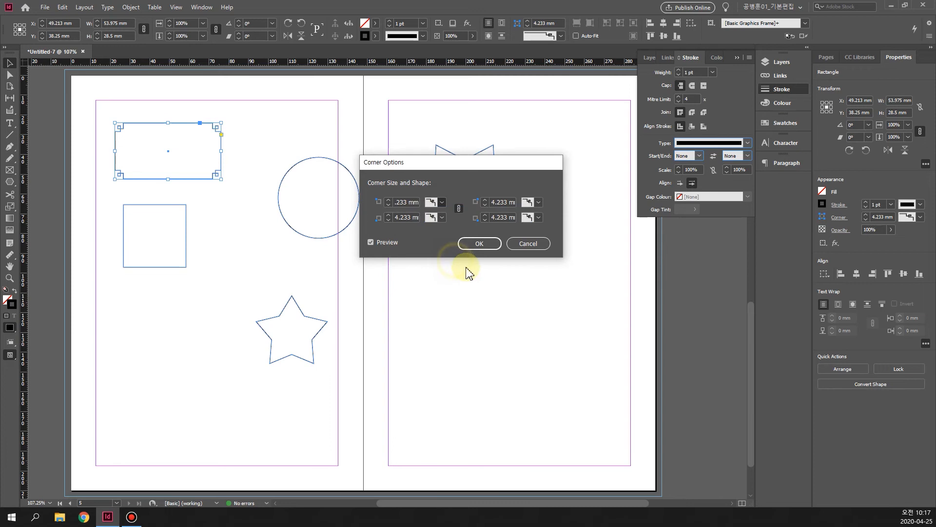
# Apply Bevel corners to the rectangle and fill it with C=0 M=0 Y=100 K=0
pyautogui.click(434, 202)
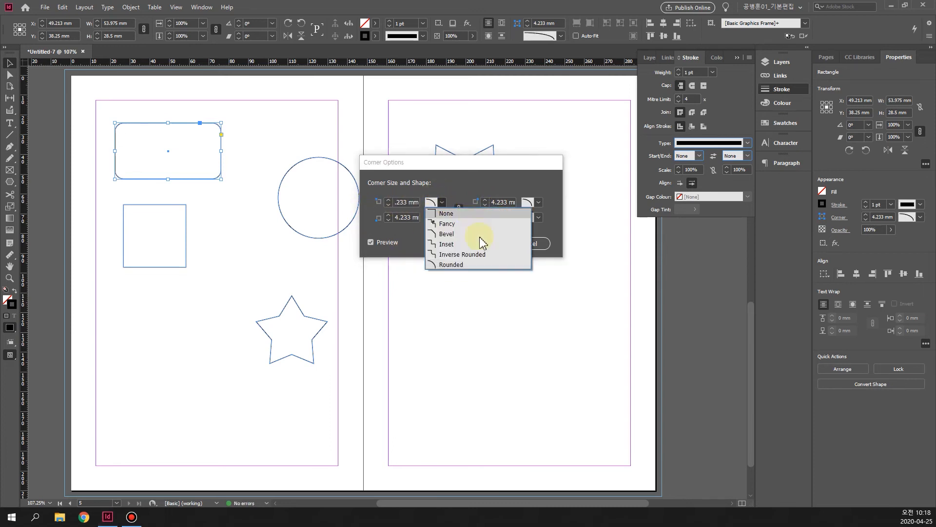
pyautogui.click(446, 234)
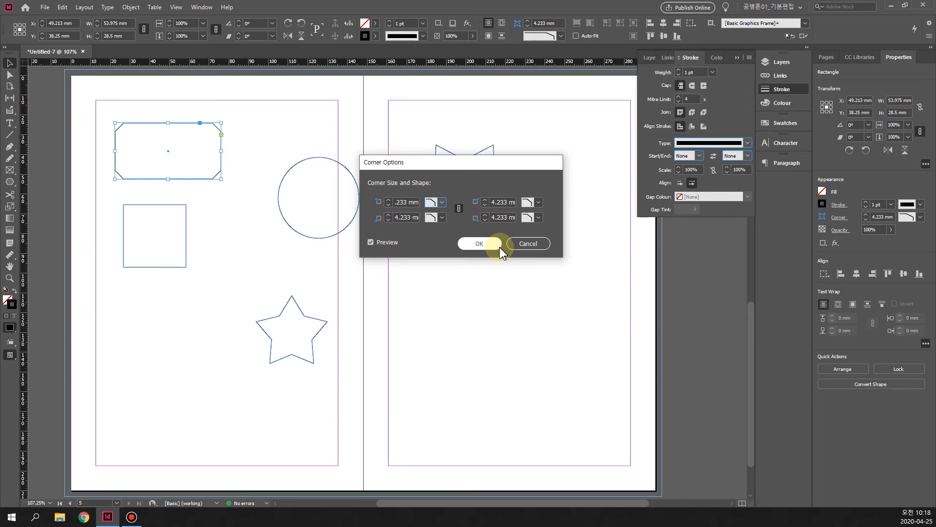
pyautogui.click(477, 242)
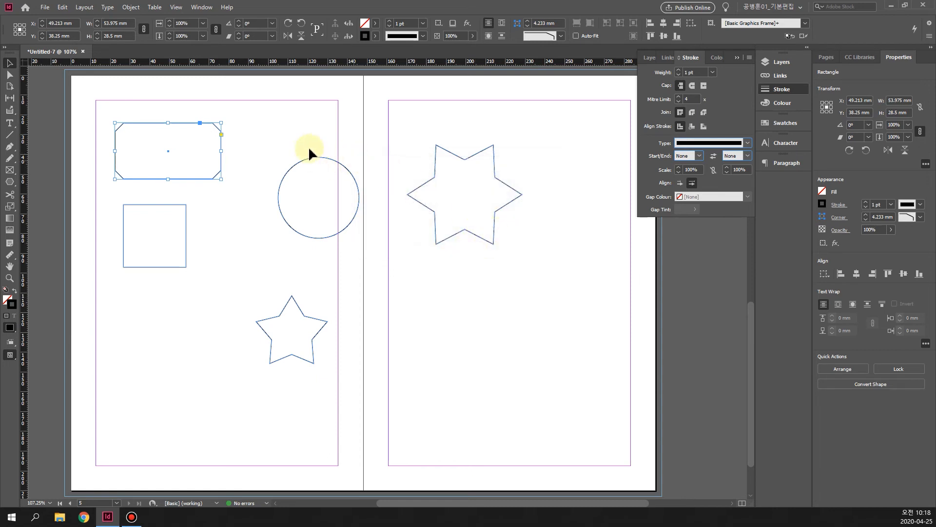
pyautogui.click(375, 24)
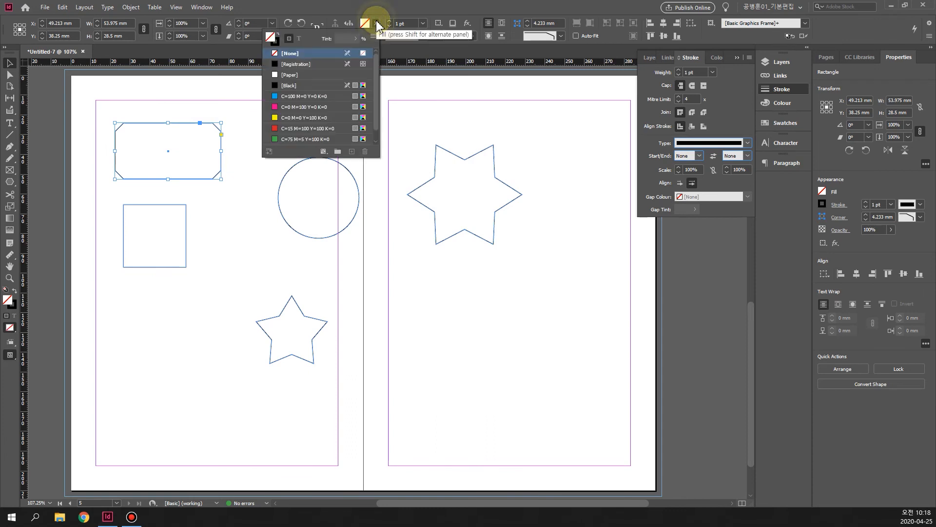
pyautogui.click(302, 118)
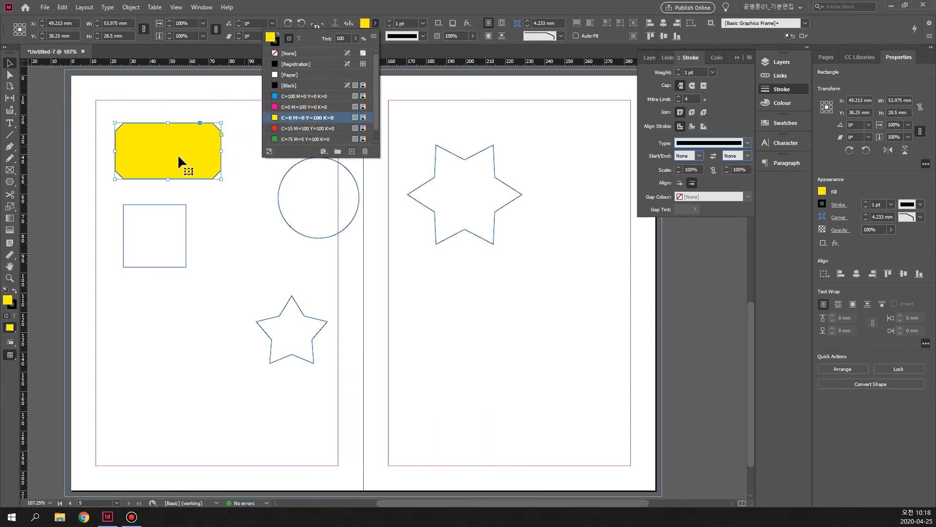
# Set the circle's stroke colour to [None] and its fill to C=0 M=0 Y=100 K=0
pyautogui.click(340, 235)
pyautogui.click(341, 235)
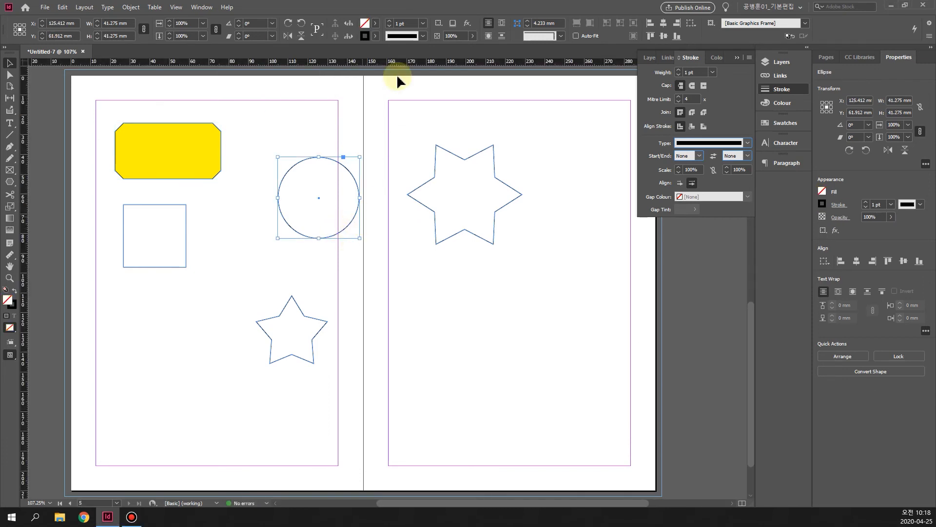
pyautogui.click(375, 36)
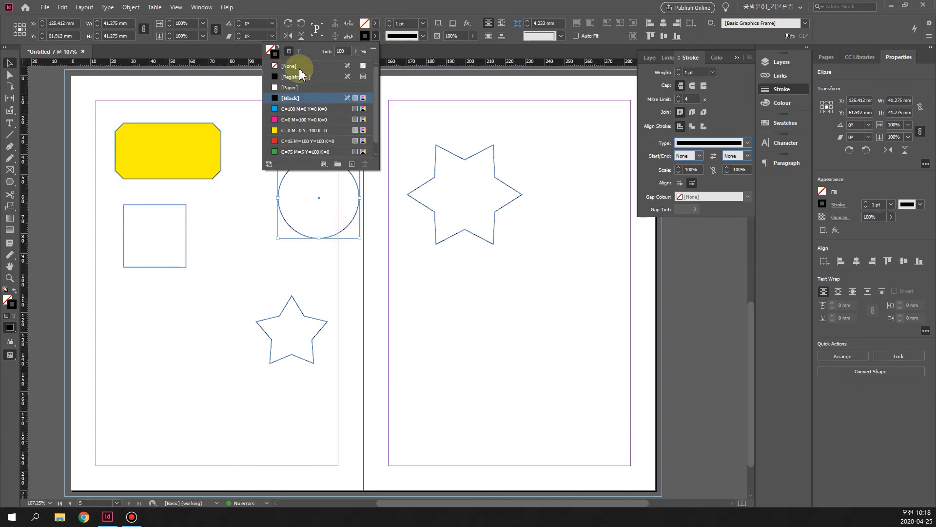
pyautogui.click(289, 66)
pyautogui.click(373, 24)
pyautogui.click(373, 23)
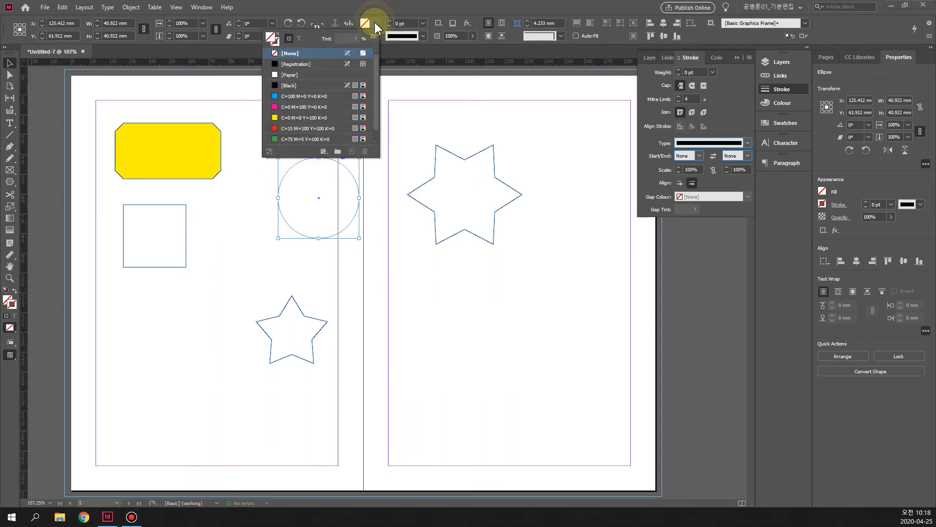
pyautogui.click(288, 118)
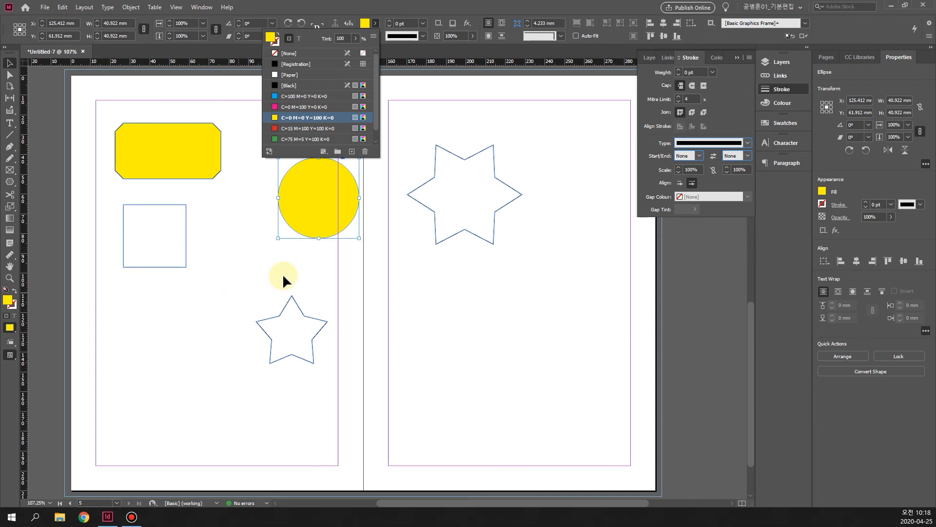
# Move the yellow circle from page 4 to page 5, below the six-pointed star
pyautogui.click(397, 5)
pyautogui.moveTo(317, 227); pyautogui.dragTo(438, 363)
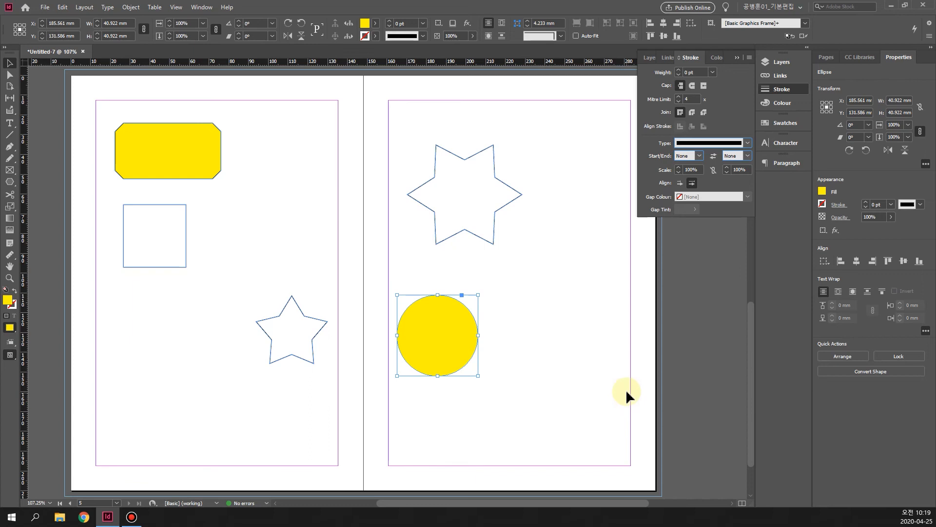
# Nudge the yellow circle slightly right, then paste a copy of it and place the copy so it overlaps the original's right side
pyautogui.moveTo(435, 340)
pyautogui.mouseDown()
pyautogui.moveTo(465, 341)
pyautogui.moveTo(444, 340)
pyautogui.mouseUp()
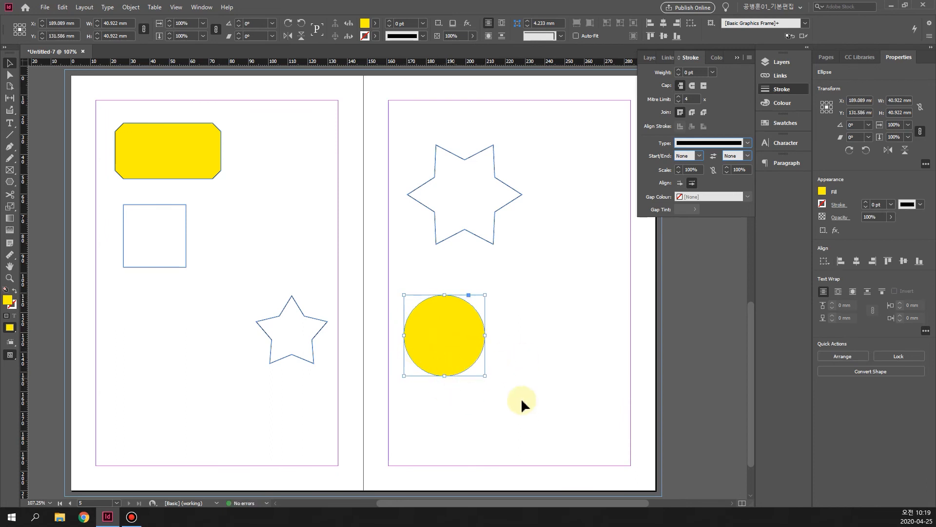
pyautogui.hotkey('ctrl', 'v')
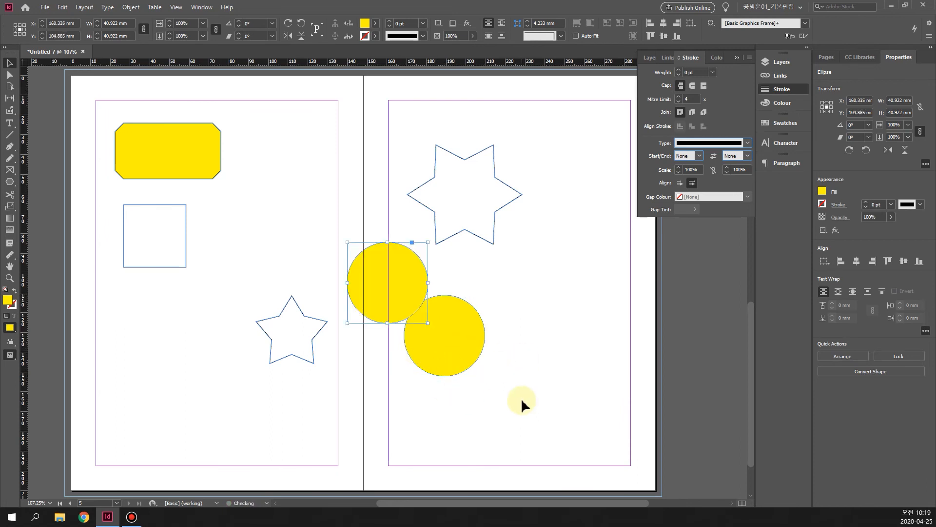
pyautogui.moveTo(404, 293); pyautogui.dragTo(517, 345)
pyautogui.click(533, 421)
pyautogui.click(518, 358)
pyautogui.click(454, 334)
pyautogui.moveTo(484, 349); pyautogui.dragTo(512, 359)
# Align the two overlapping yellow circles with each other by their vertical centres
pyautogui.click(404, 342)
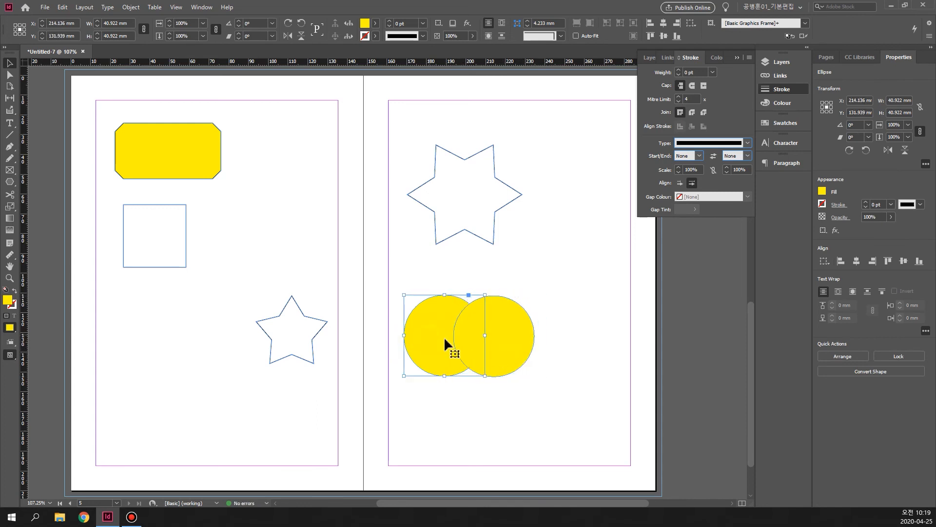
pyautogui.keyDown('shift'); pyautogui.click(520, 355); pyautogui.keyUp('shift')
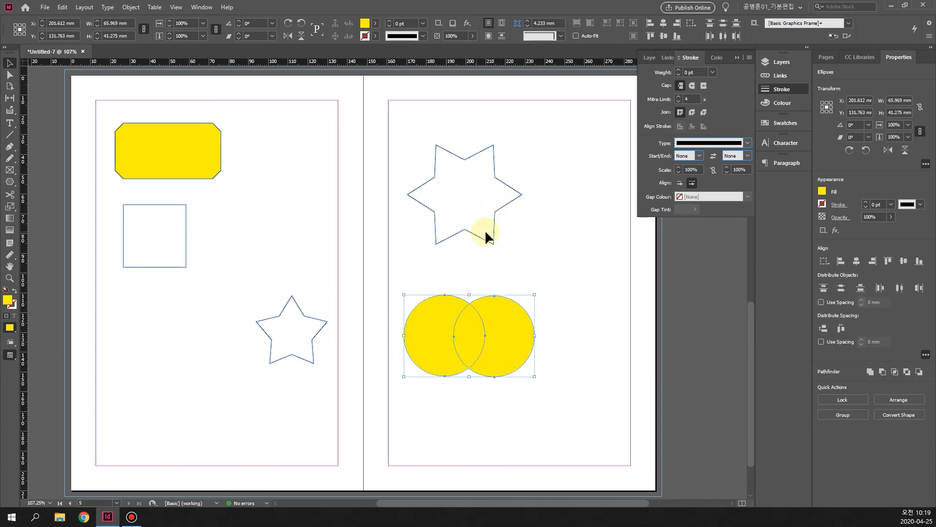
pyautogui.click(663, 37)
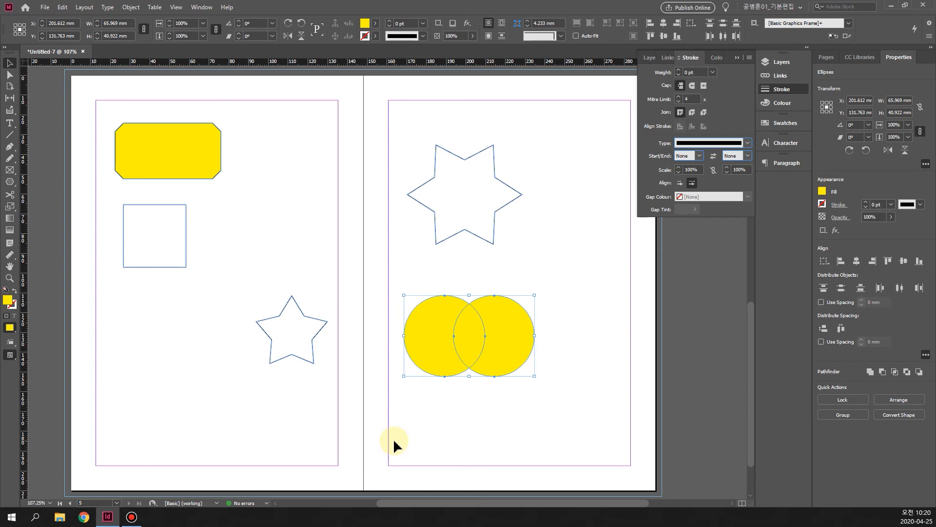
# Fill both overlapping circles with C=0 M=100 Y=0 K=0
pyautogui.click(437, 365)
pyautogui.click(375, 23)
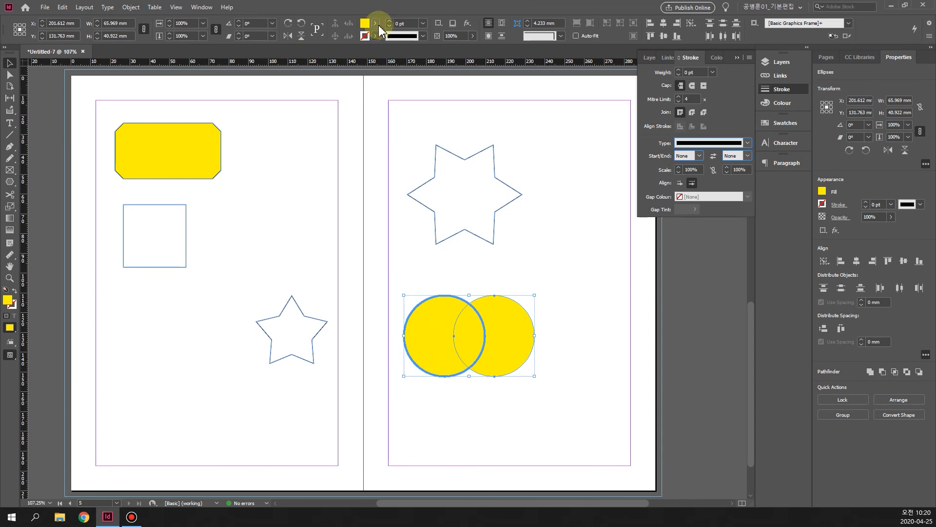
pyautogui.click(305, 107)
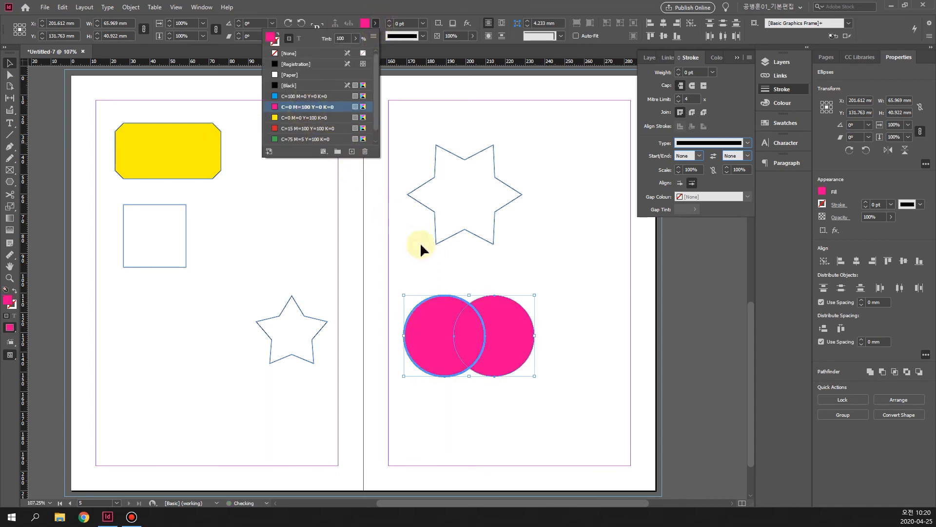
pyautogui.click(587, 429)
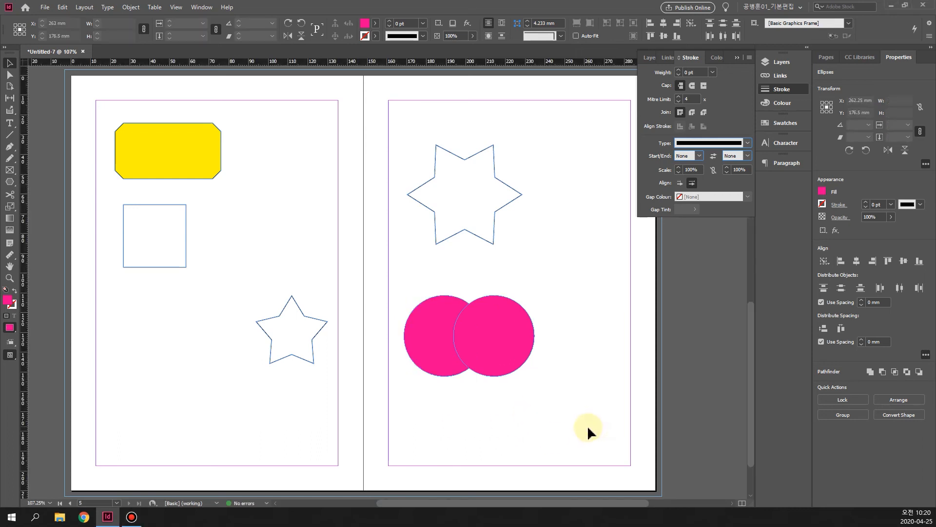
# Fill only the left circle with C=0 M=0 Y=100 K=0
pyautogui.click(570, 433)
pyautogui.click(441, 351)
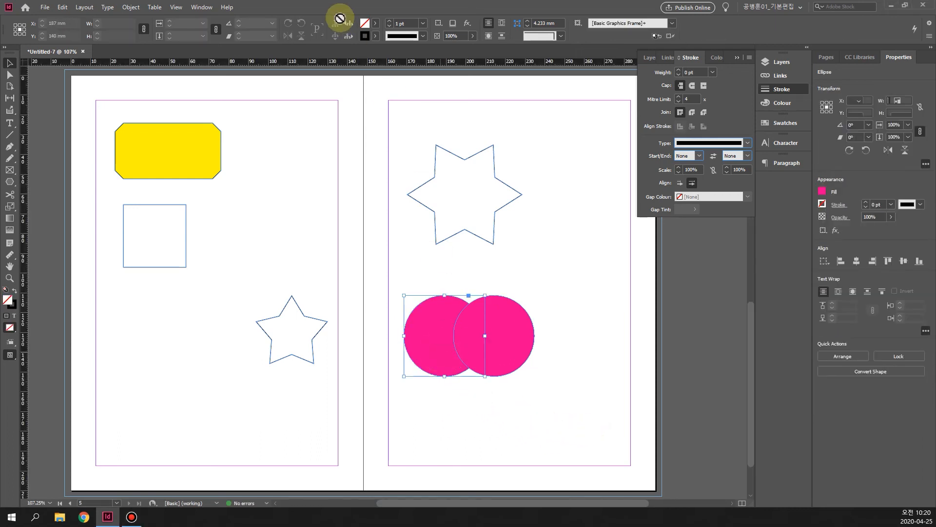
pyautogui.click(375, 22)
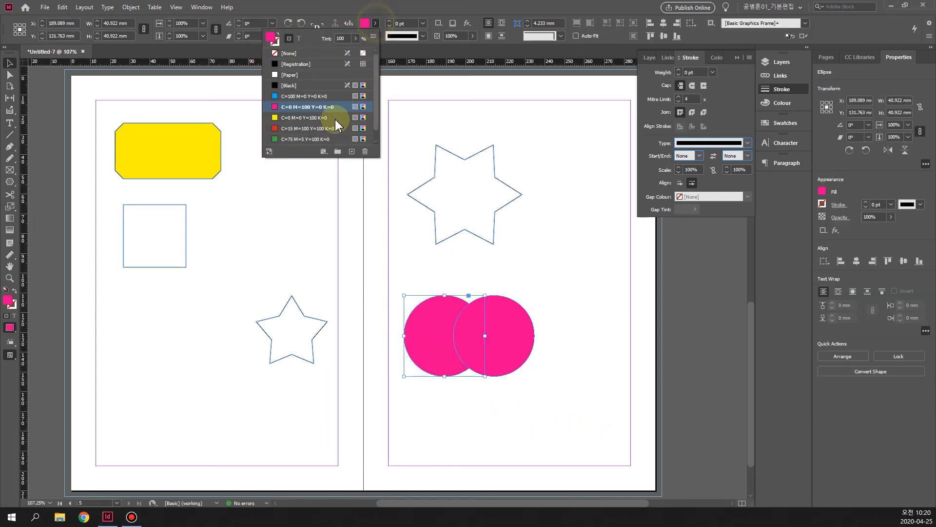
pyautogui.click(299, 123)
pyautogui.click(592, 408)
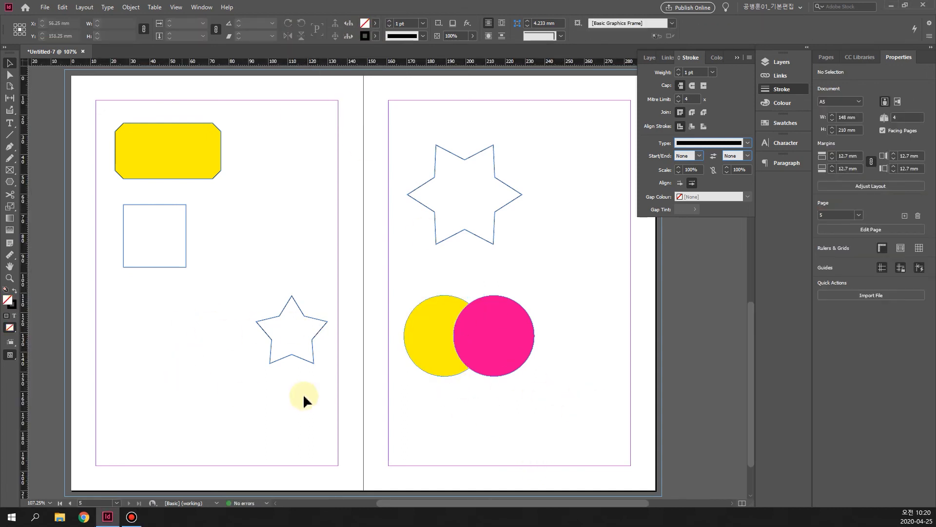
# Select both overlapping circles and show the Pathfinder panel, moving it clear of the Stroke settings
pyautogui.click(454, 349)
pyautogui.keyDown('shift'); pyautogui.click(518, 345); pyautogui.keyUp('shift')
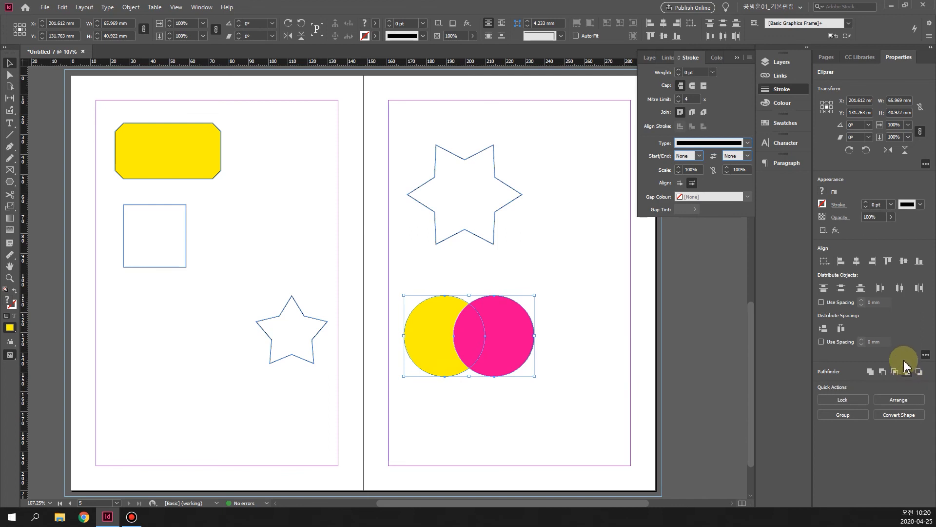
pyautogui.click(199, 8)
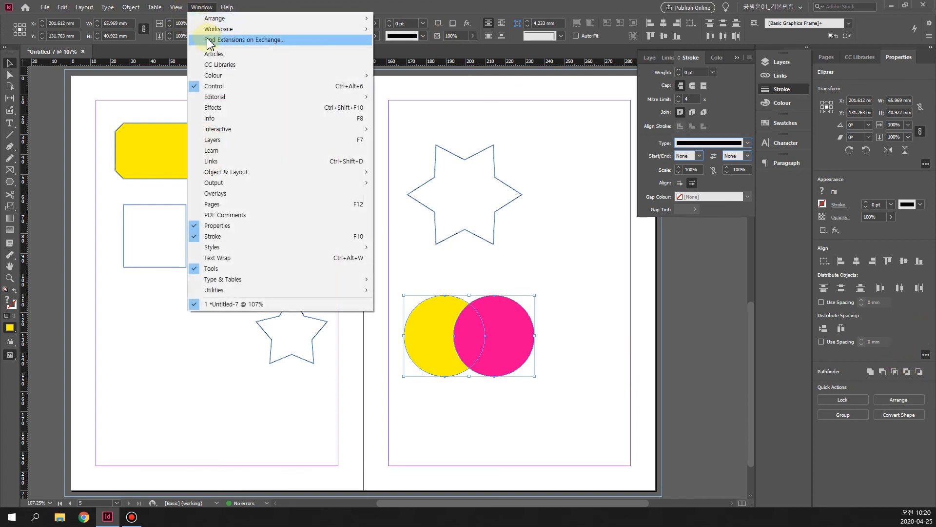
pyautogui.moveTo(212, 31)
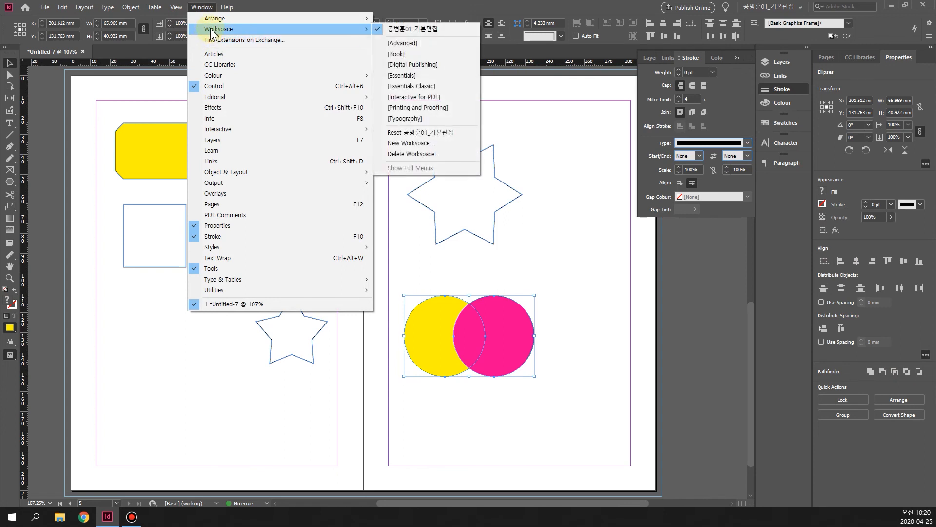
pyautogui.moveTo(240, 22)
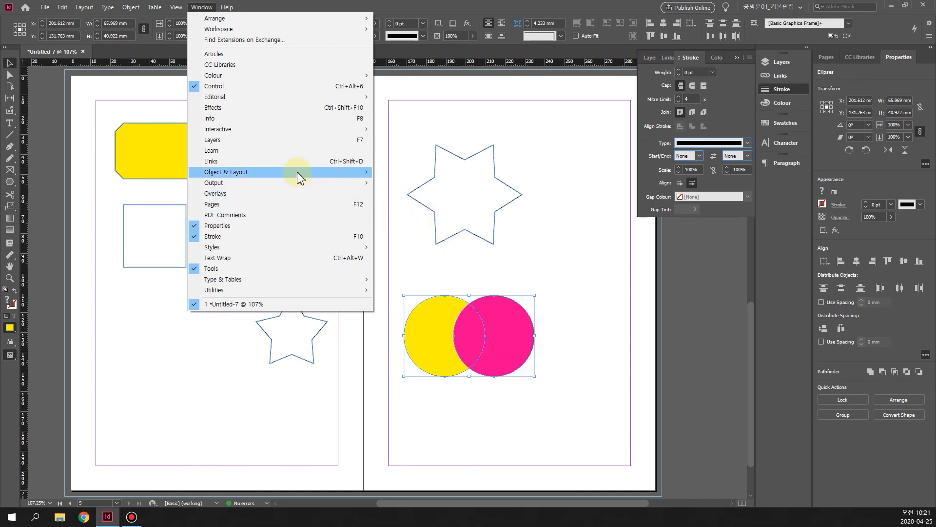
pyautogui.moveTo(300, 176)
pyautogui.click(417, 183)
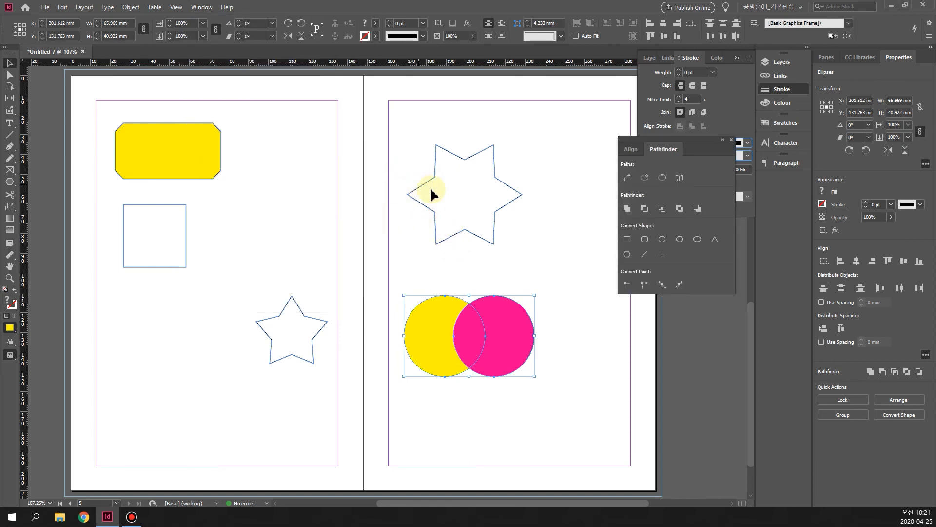
pyautogui.moveTo(700, 144)
pyautogui.mouseDown()
pyautogui.moveTo(750, 220)
pyautogui.moveTo(730, 188)
pyautogui.moveTo(697, 178)
pyautogui.mouseUp()
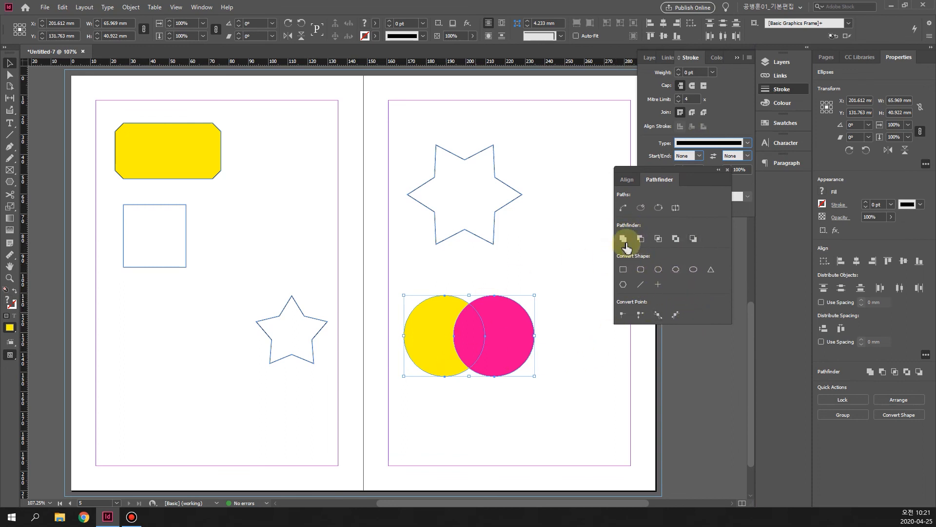
# Try merging the yellow and magenta circles with the Pathfinder Add operation, and undo it
pyautogui.click(438, 356)
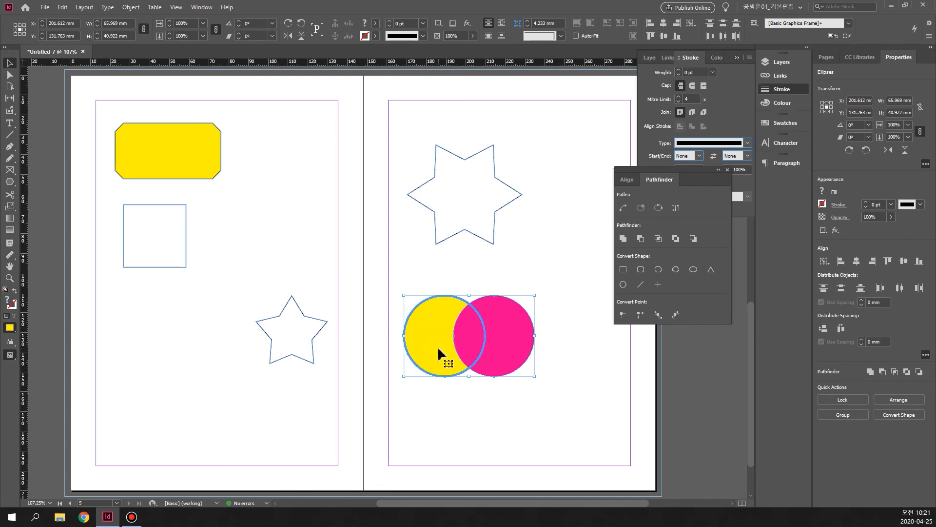
pyautogui.keyDown('shift'); pyautogui.click(521, 355); pyautogui.keyUp('shift')
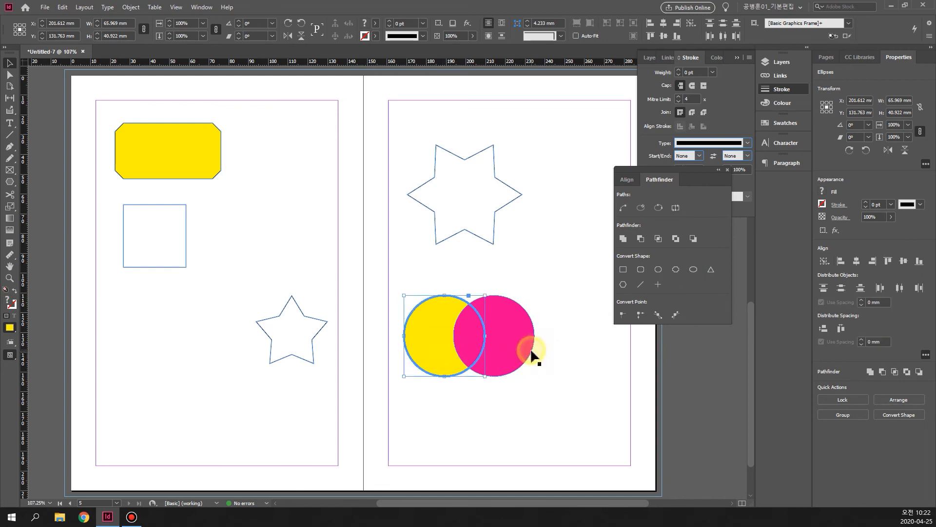
pyautogui.keyDown('shift'); pyautogui.click(506, 324); pyautogui.keyUp('shift')
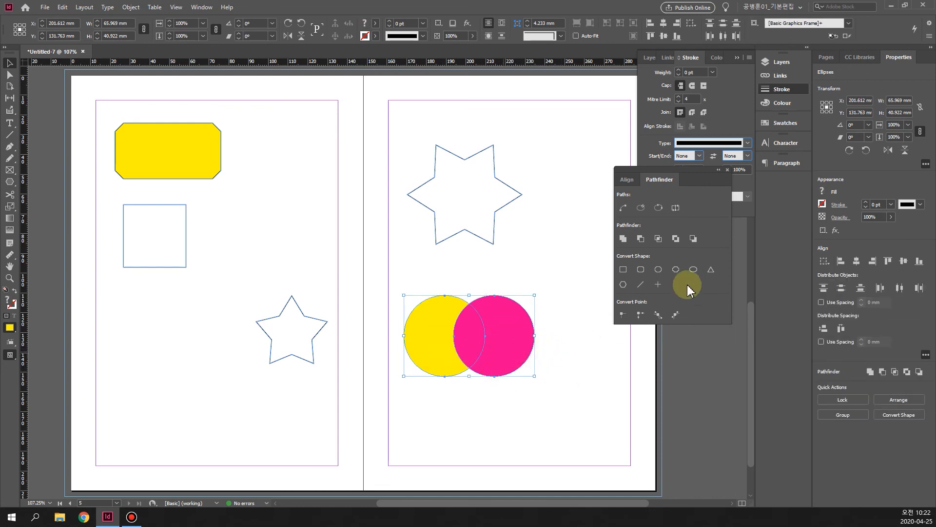
pyautogui.click(623, 238)
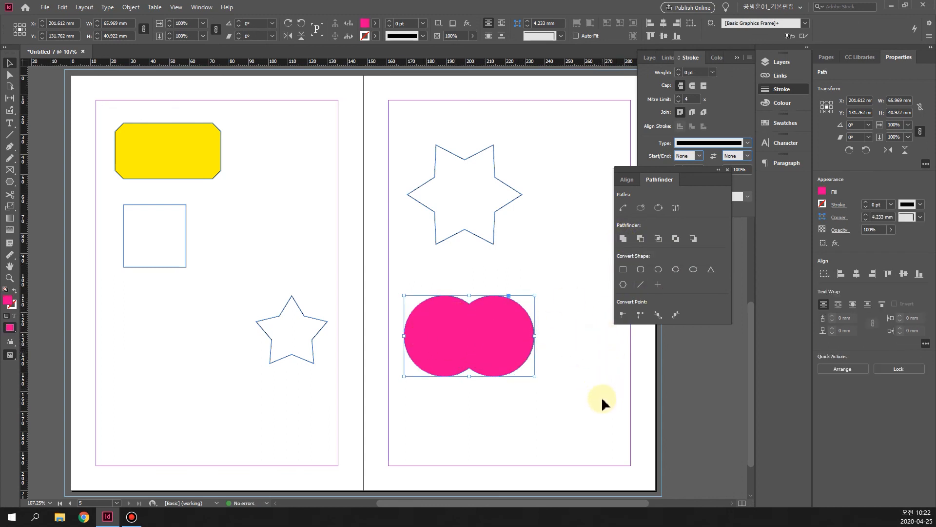
pyautogui.hotkey('ctrl', 'z')
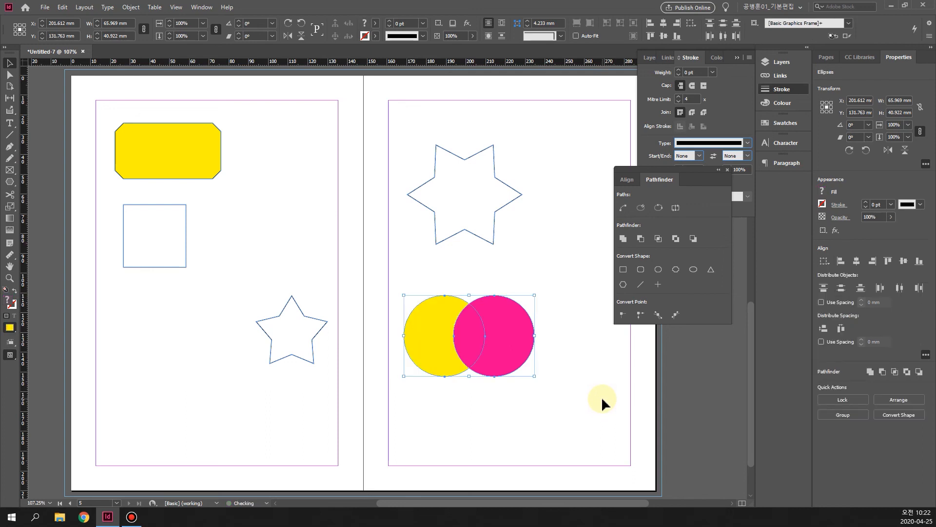
# Reselect both circles, try the Pathfinder Subtract operation to cut the magenta circle out of the yellow one, and undo it
pyautogui.click(598, 424)
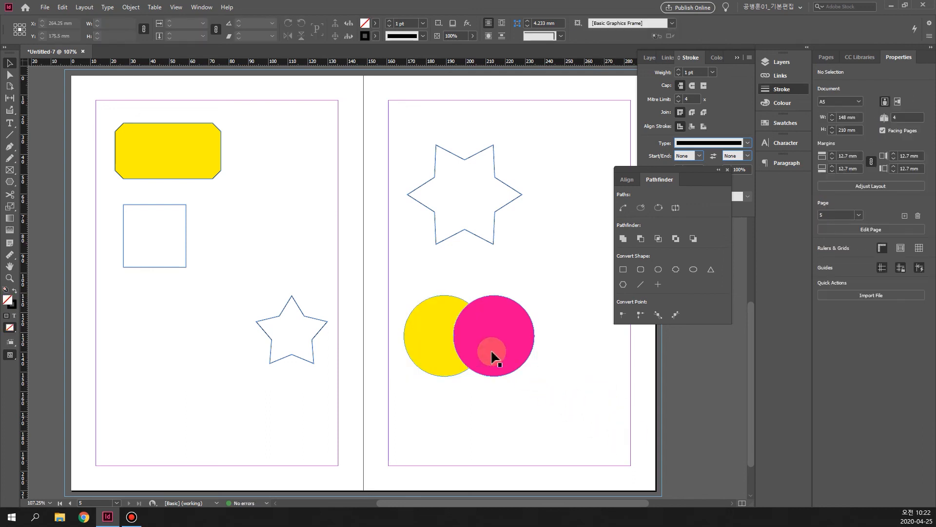
pyautogui.click(430, 339)
pyautogui.keyDown('shift'); pyautogui.click(522, 344); pyautogui.keyUp('shift')
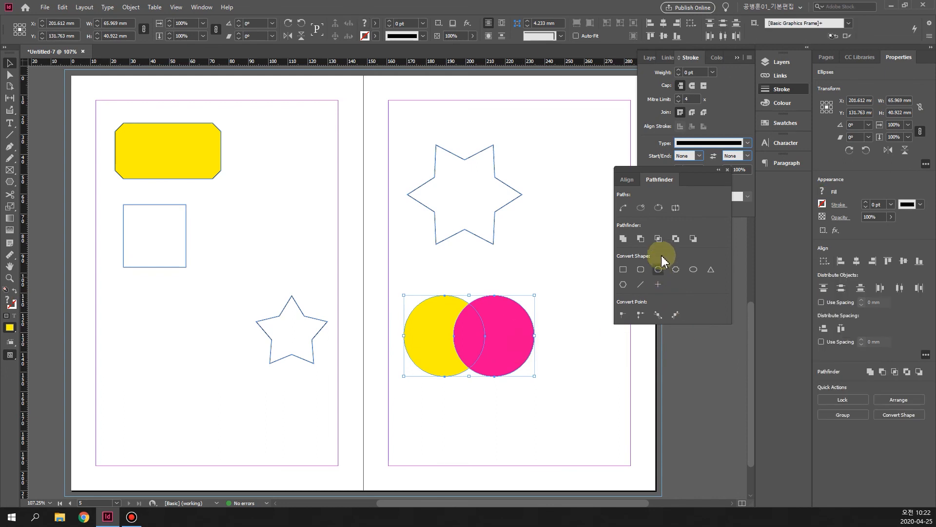
pyautogui.click(641, 239)
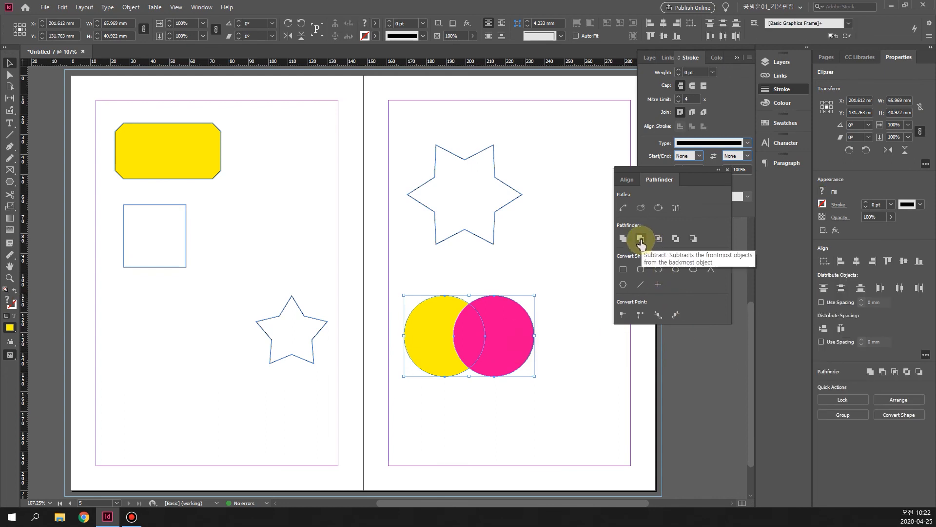
pyautogui.click(641, 239)
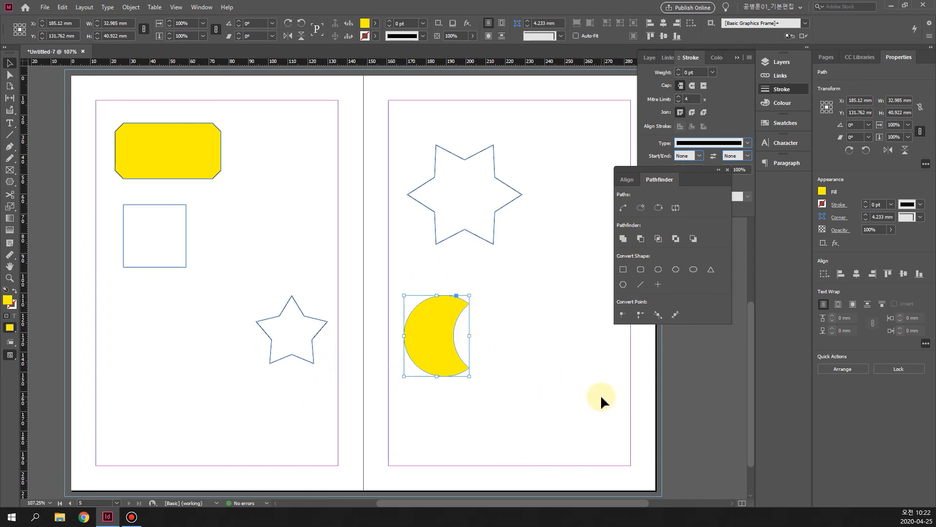
pyautogui.hotkey('ctrl', 'z')
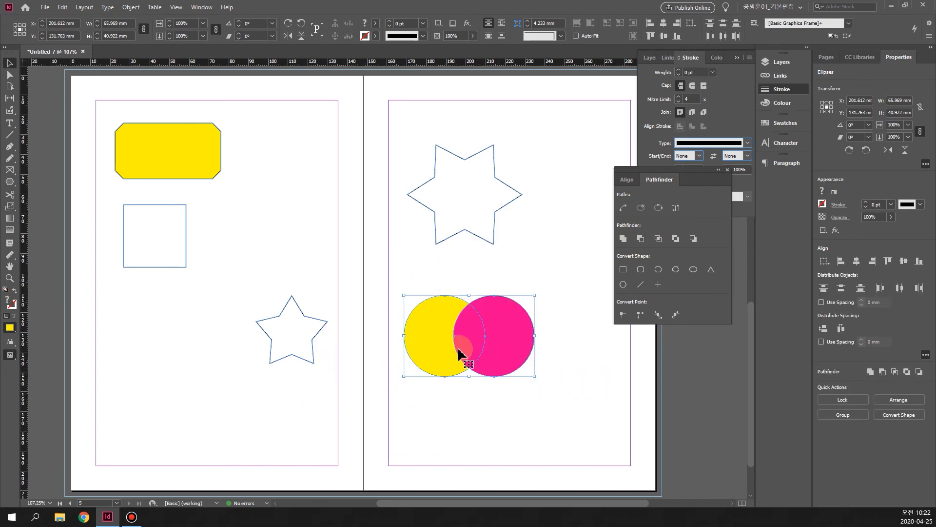
# Try the Pathfinder Intersect operation on the two circles to keep only their overlap, and undo it
pyautogui.click(658, 239)
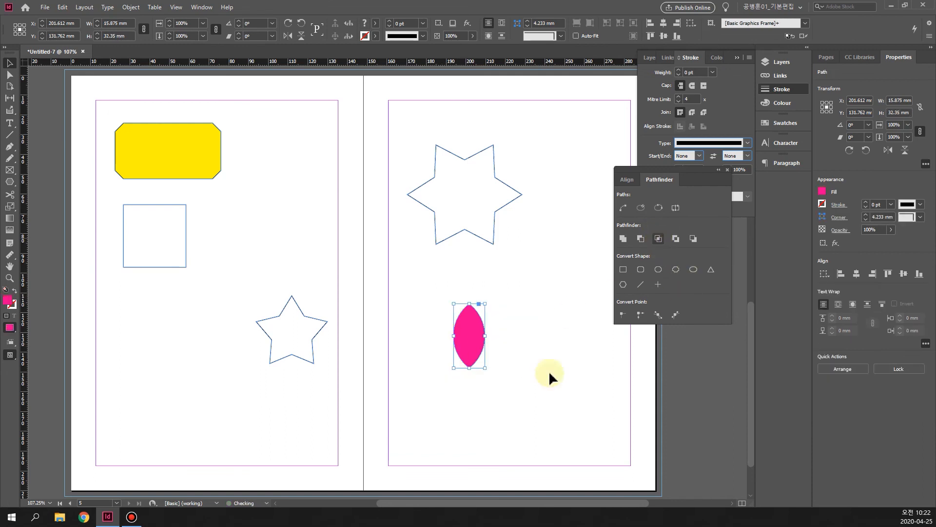
pyautogui.click(490, 311)
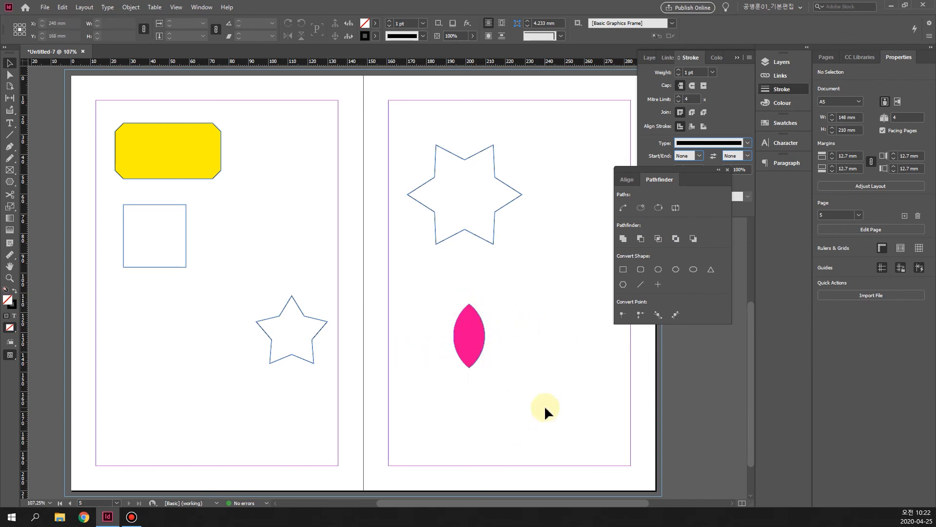
pyautogui.hotkey('ctrl', 'z')
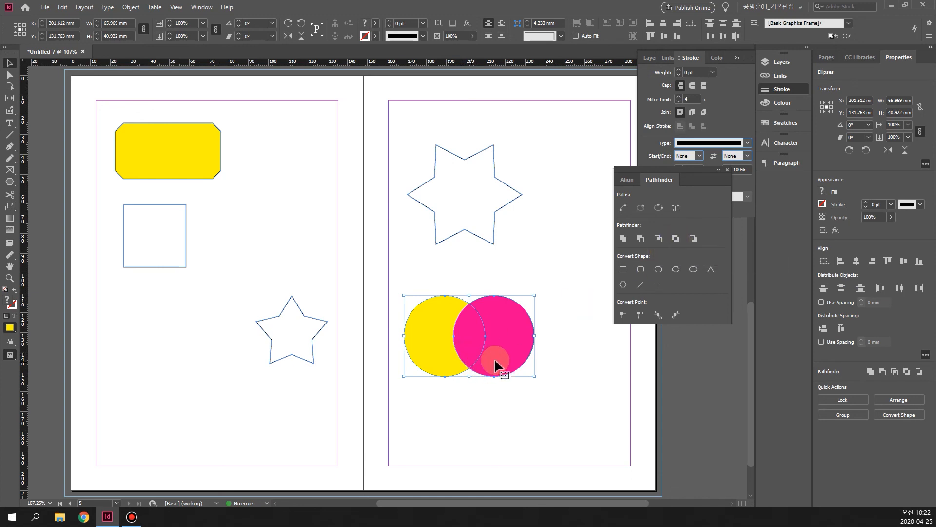
# Try the Pathfinder Exclude Overlap and Minus Back operations on the two circles, undoing each one
pyautogui.click(675, 239)
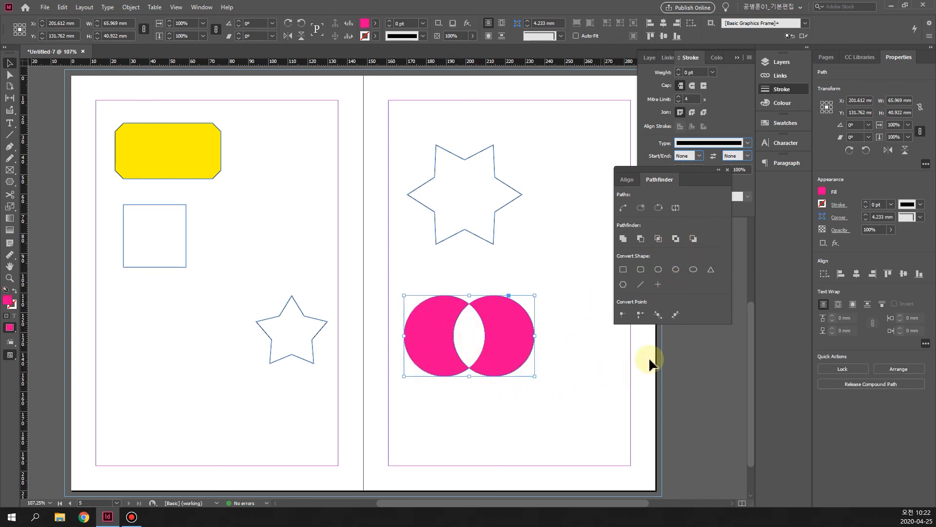
pyautogui.hotkey('ctrl', 'z')
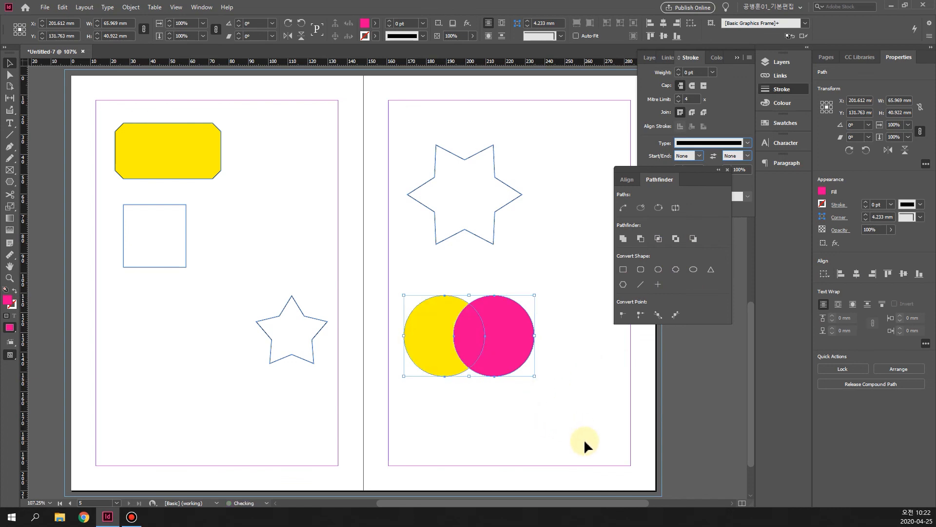
pyautogui.click(694, 239)
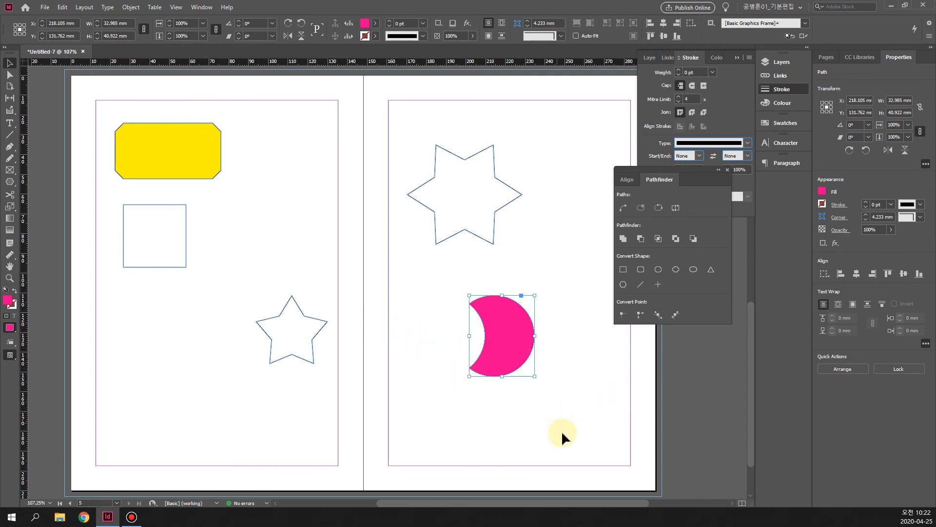
pyautogui.hotkey('ctrl', 'z')
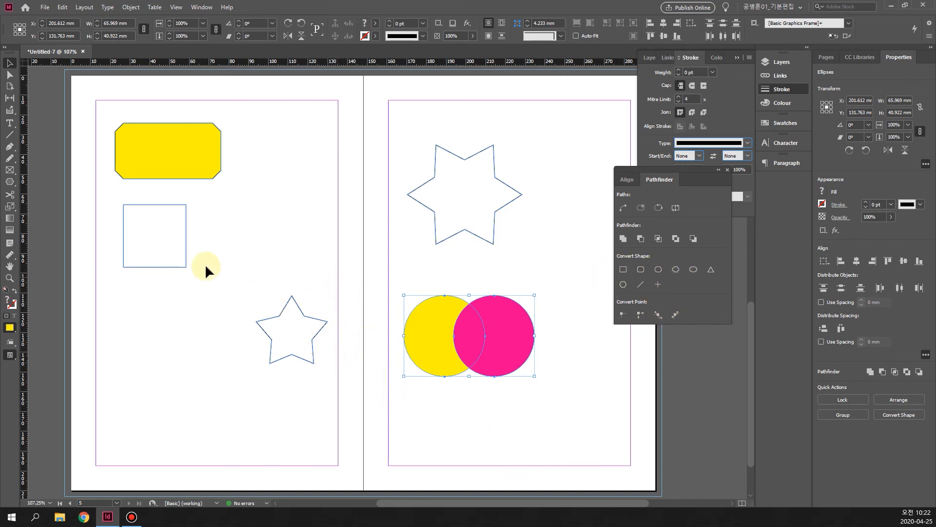
# Convert the square on page 4 to rounded, bevelled and inverse-rounded rectangles and a triangle in turn, ending with the polygon shape
pyautogui.click(176, 266)
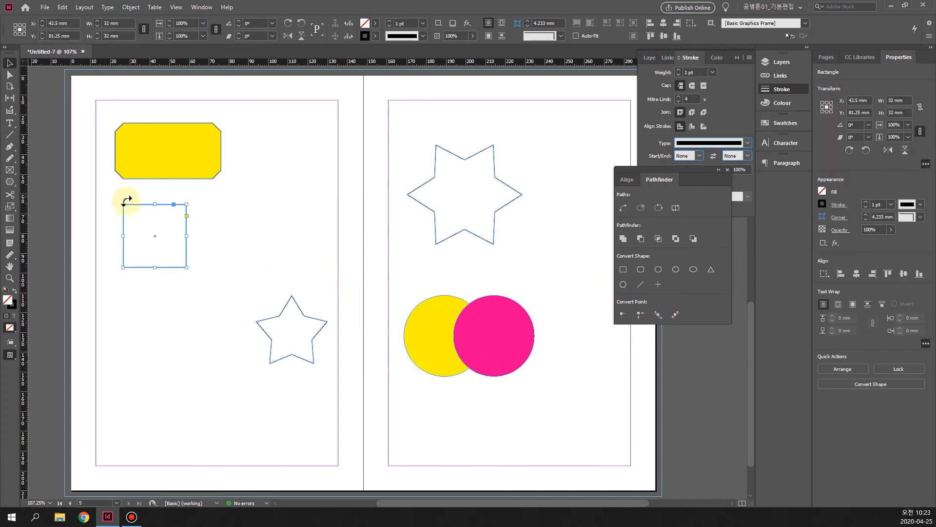
pyautogui.click(641, 270)
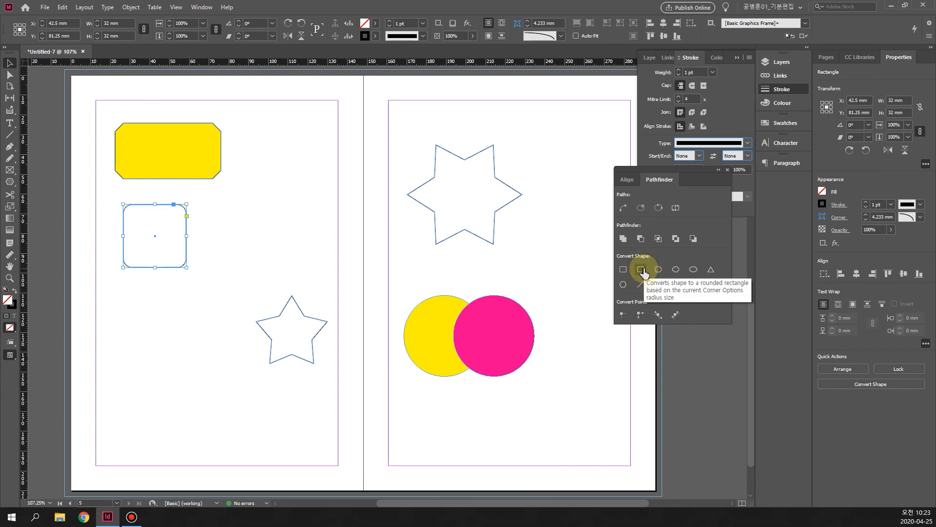
pyautogui.click(661, 275)
pyautogui.click(679, 272)
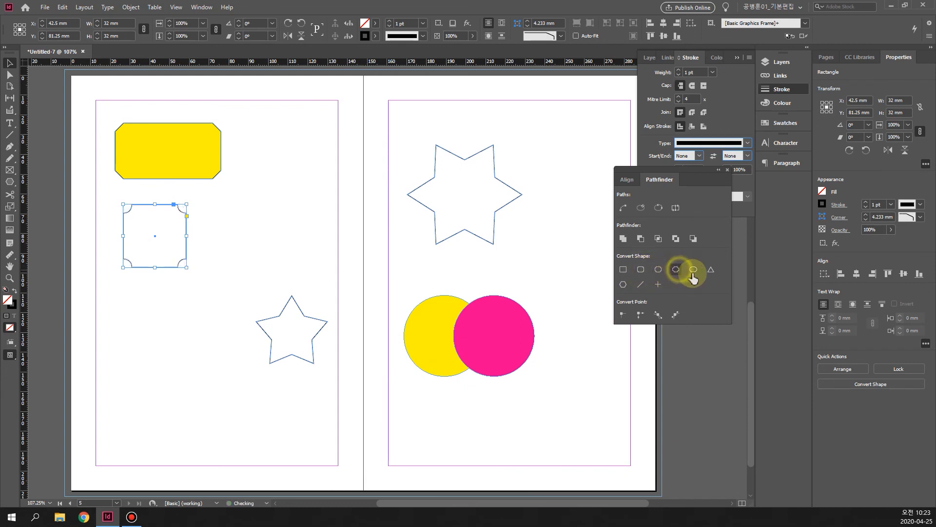
pyautogui.click(711, 269)
pyautogui.click(624, 285)
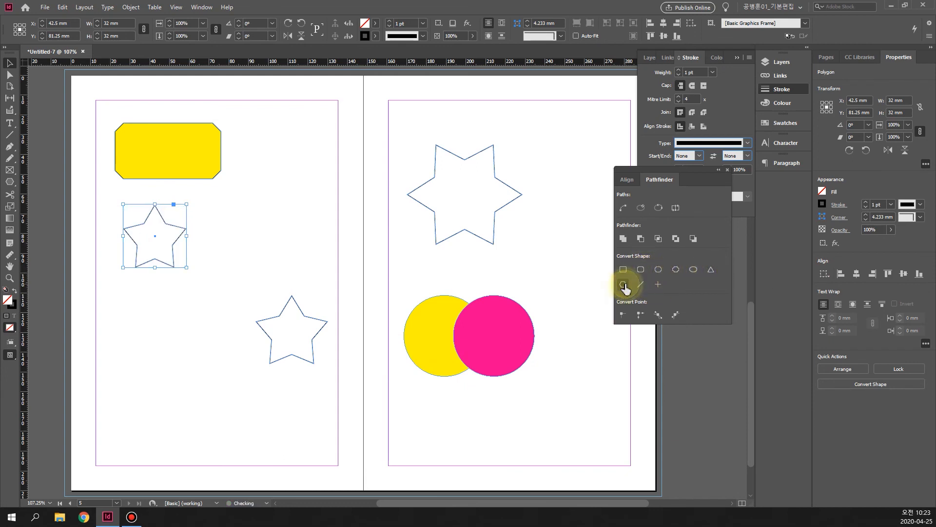